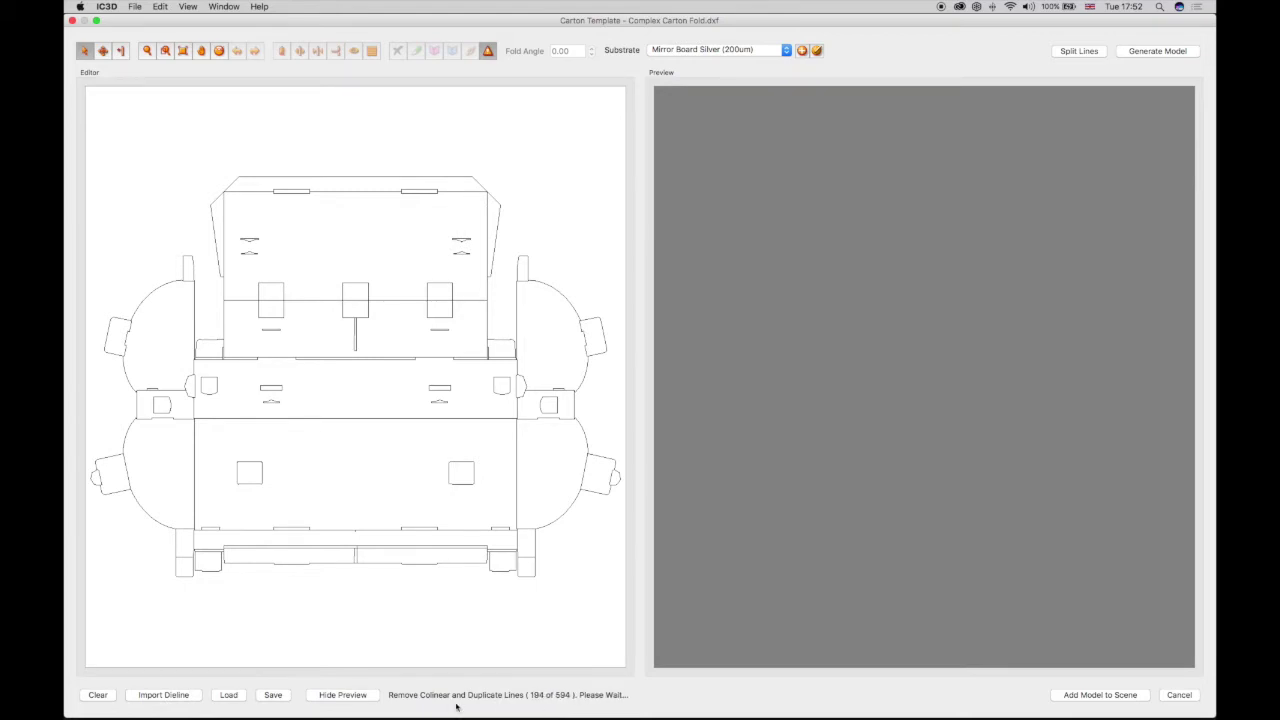
Hide the 3D preview and set every line of the imported dieline to the green cut-line type.
{"action": "left_click", "coordinate": [339, 696]}
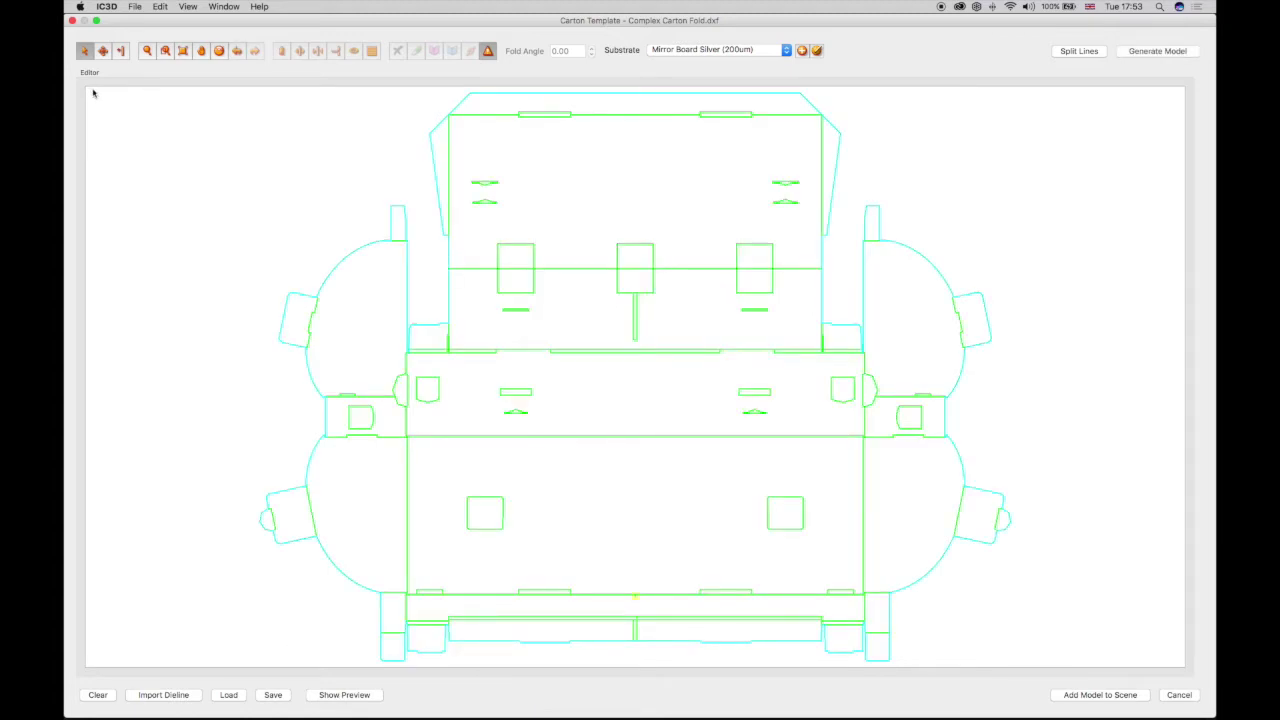
{"action": "left_click_drag", "start_coordinate": [787, 259], "coordinate": [1136, 679]}
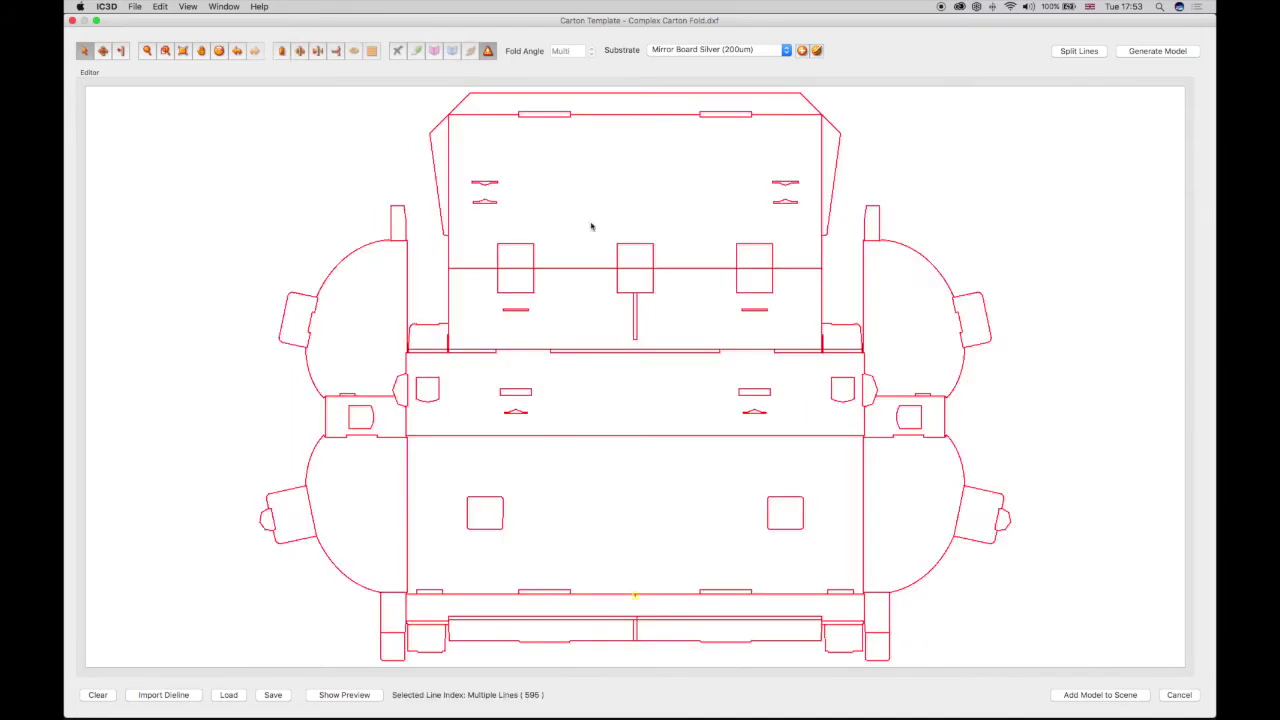
{"action": "left_click", "coordinate": [418, 51]}
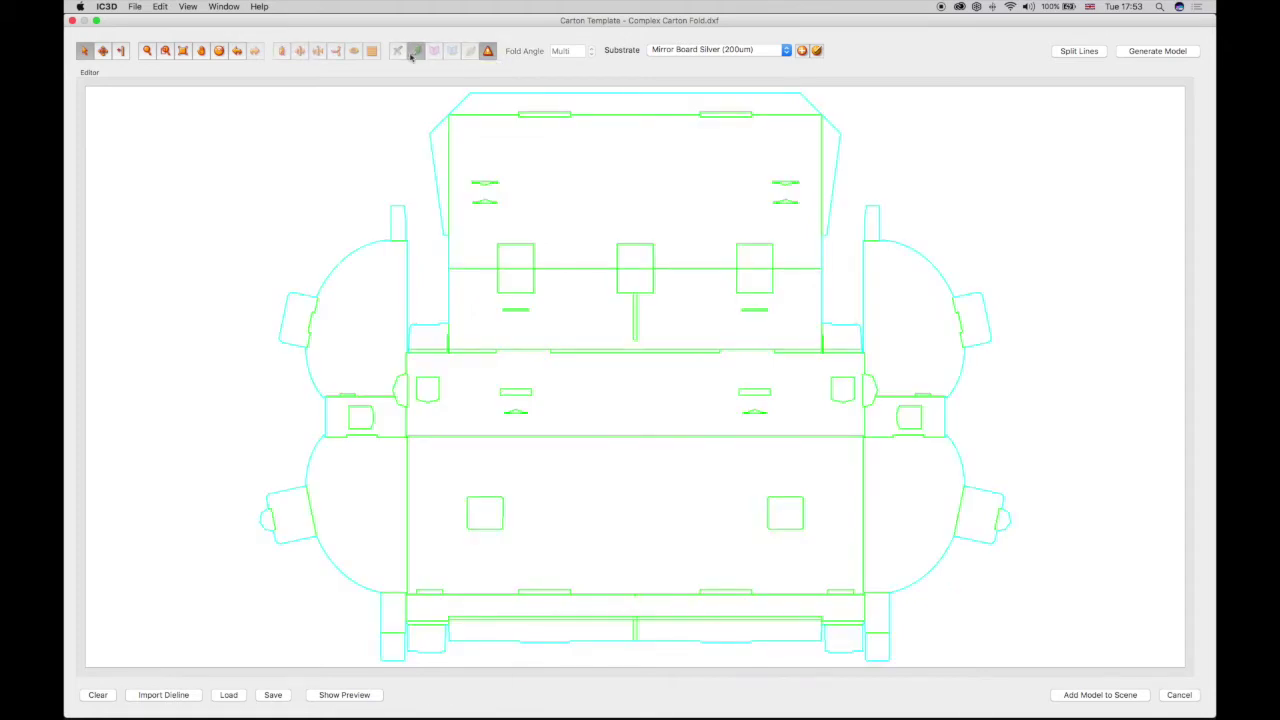
Set the three line segments along the top panel's upper edge, between the tab slots, to the orange fold-line type.
{"action": "left_click", "coordinate": [477, 115]}
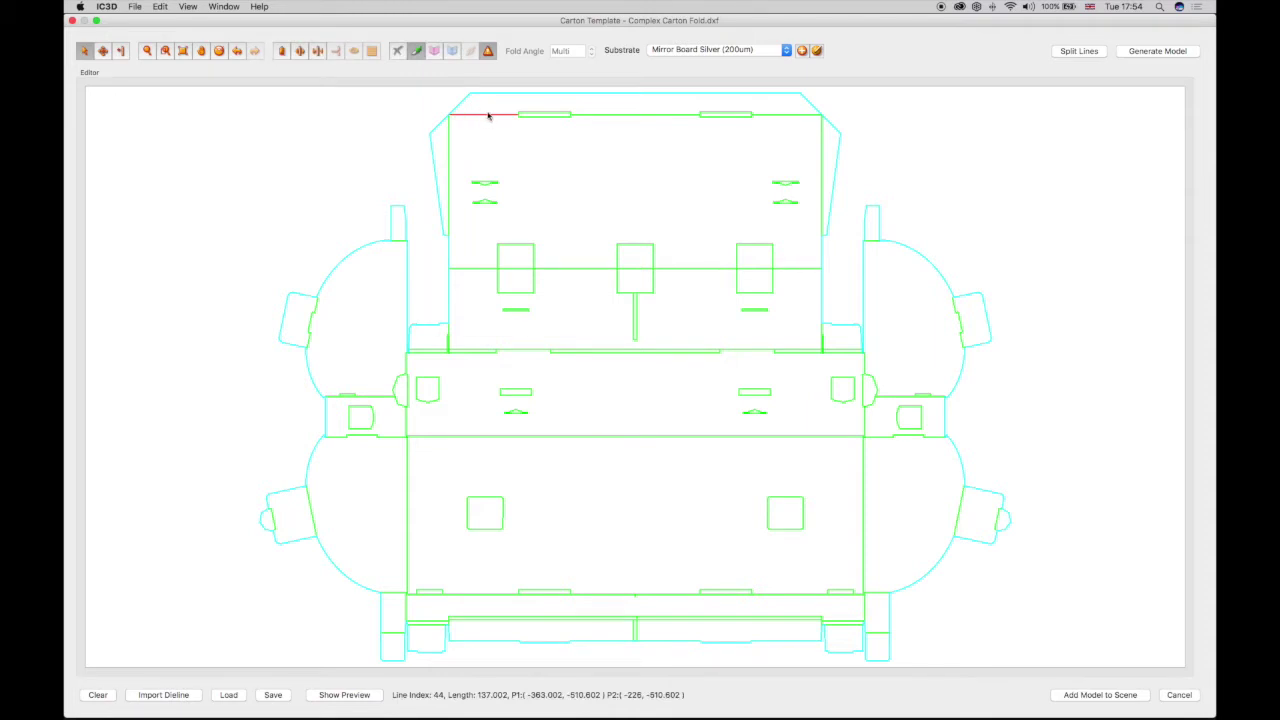
{"action": "left_click", "coordinate": [608, 115], "text": "shift"}
{"action": "left_click", "coordinate": [778, 116], "text": "shift"}
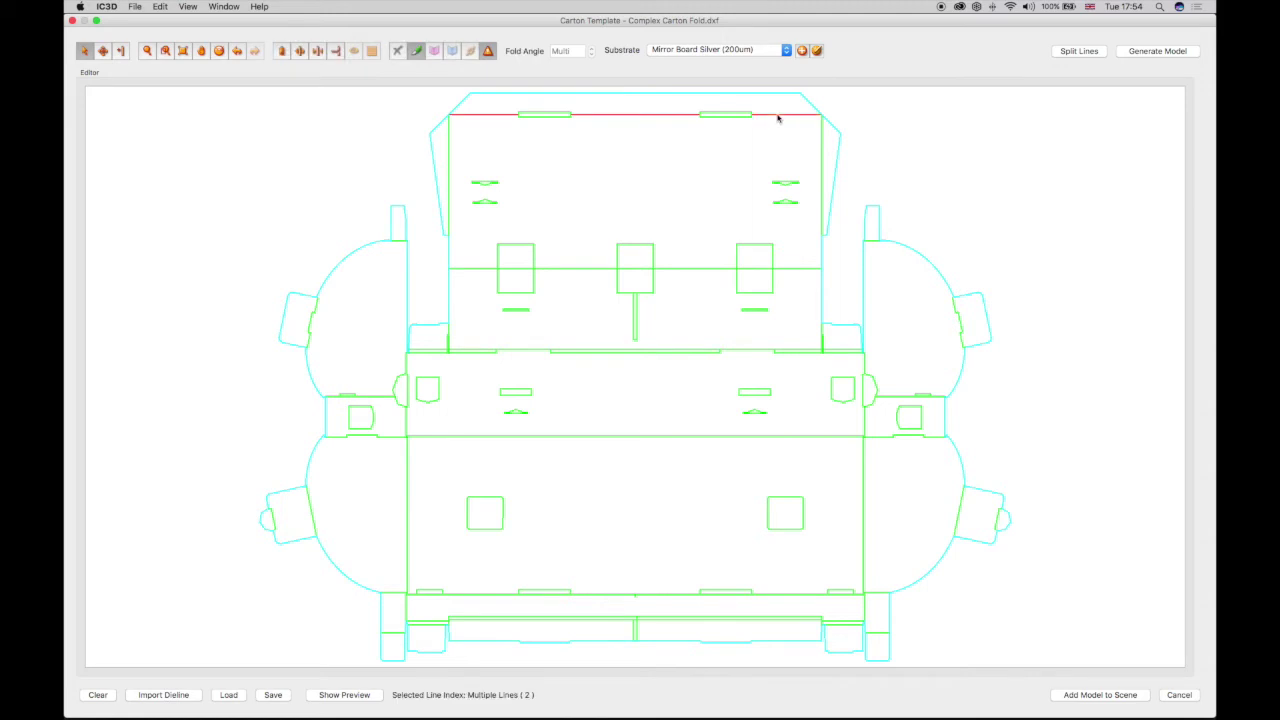
{"action": "left_click", "coordinate": [472, 52]}
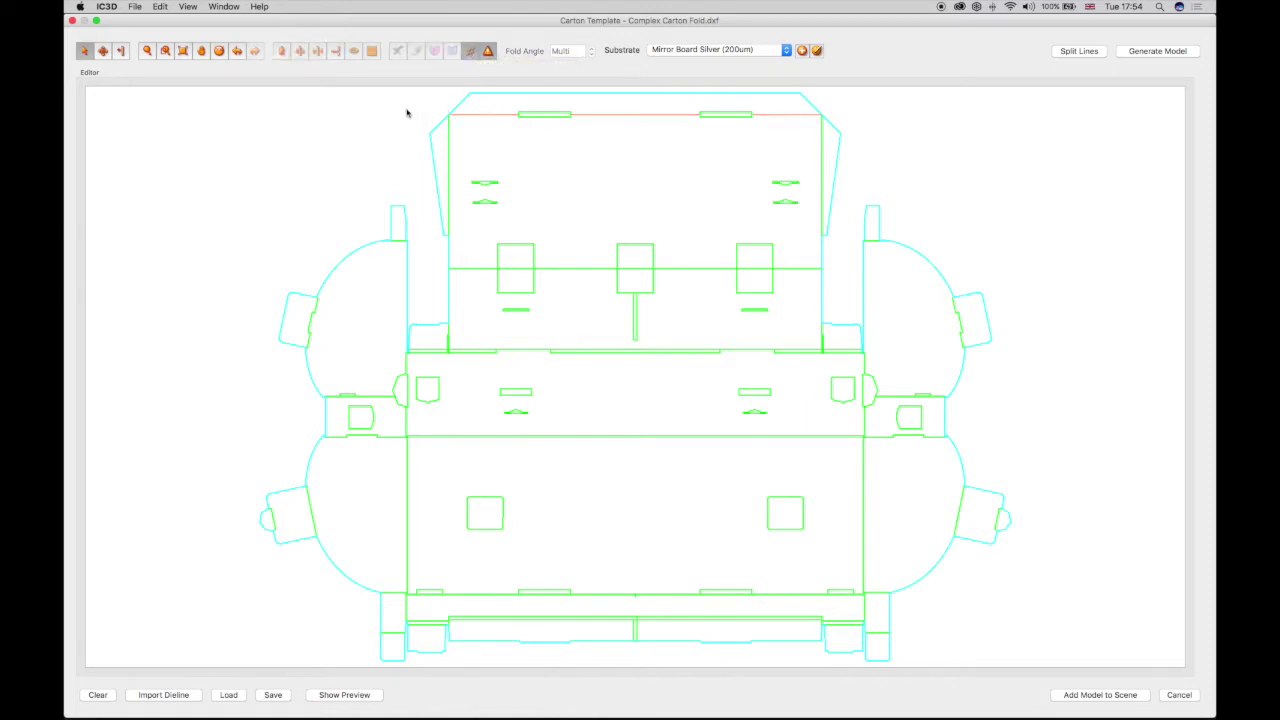
{"action": "left_click", "coordinate": [481, 115]}
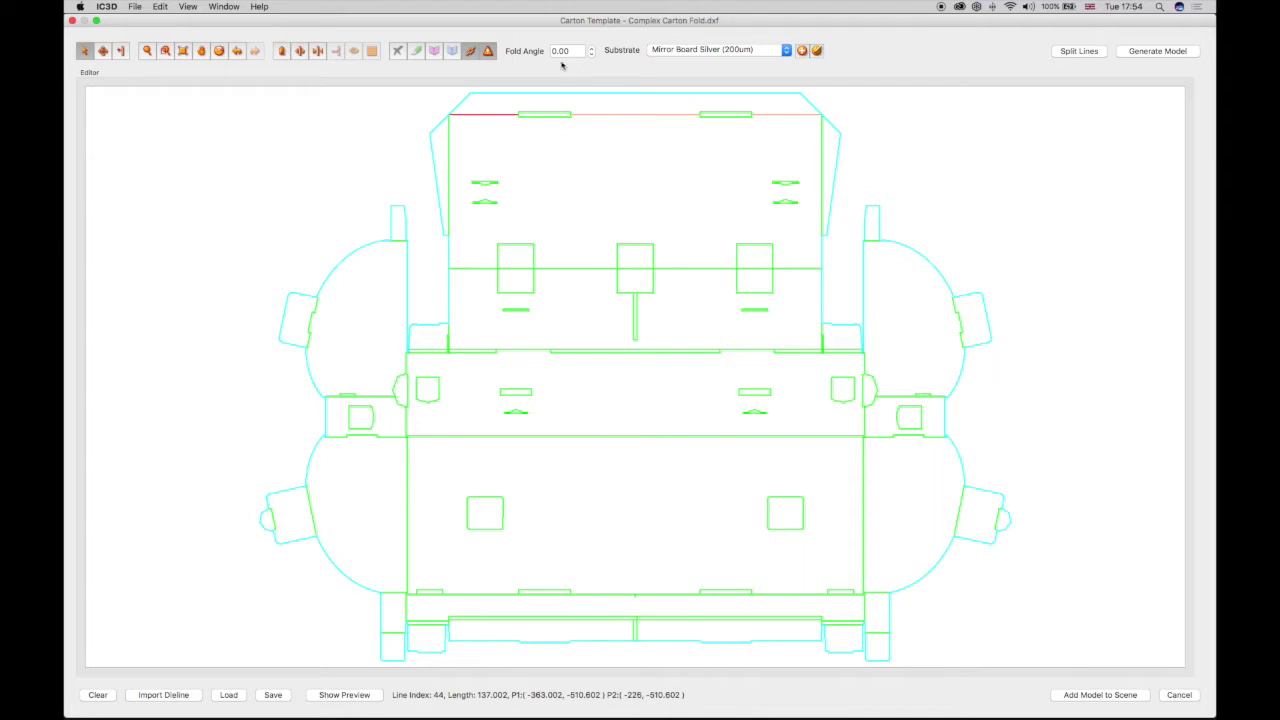
Set the two vertical lines joining the side glue flaps to the top panel as magenta fold lines.
{"action": "left_click", "coordinate": [449, 148], "text": "shift"}
{"action": "left_click", "coordinate": [822, 160], "text": "shift"}
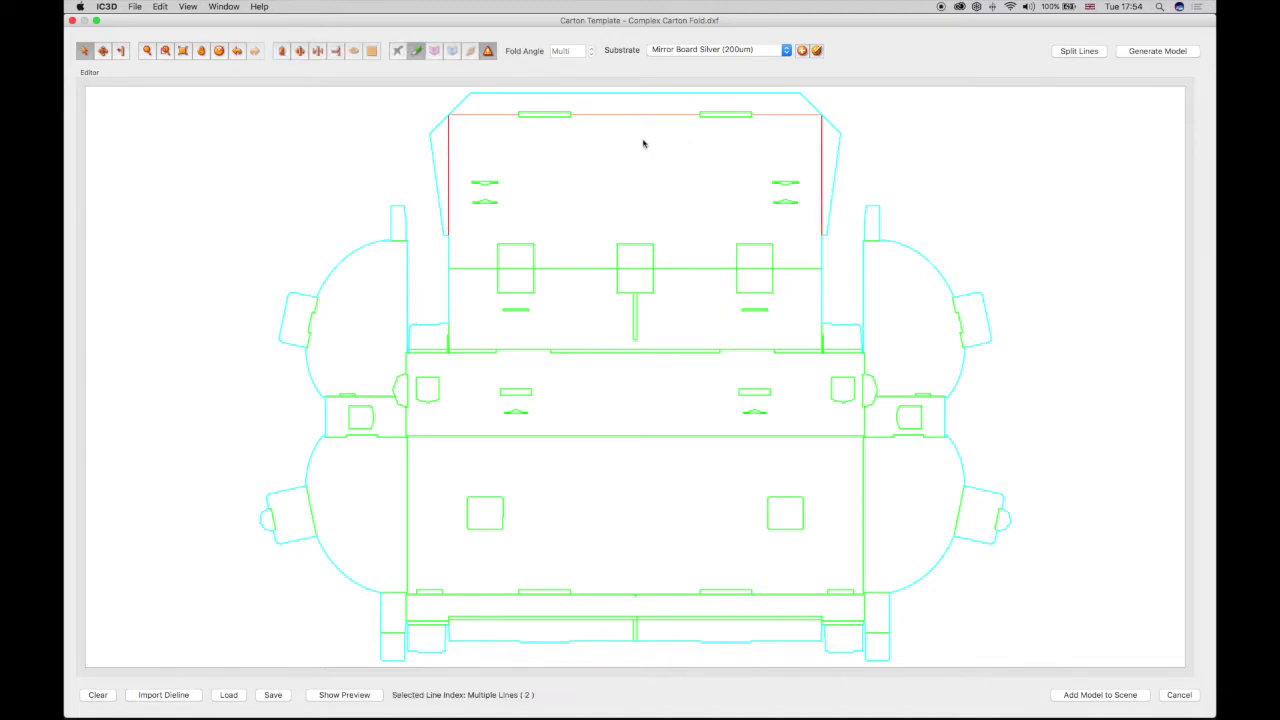
{"action": "left_click", "coordinate": [434, 52]}
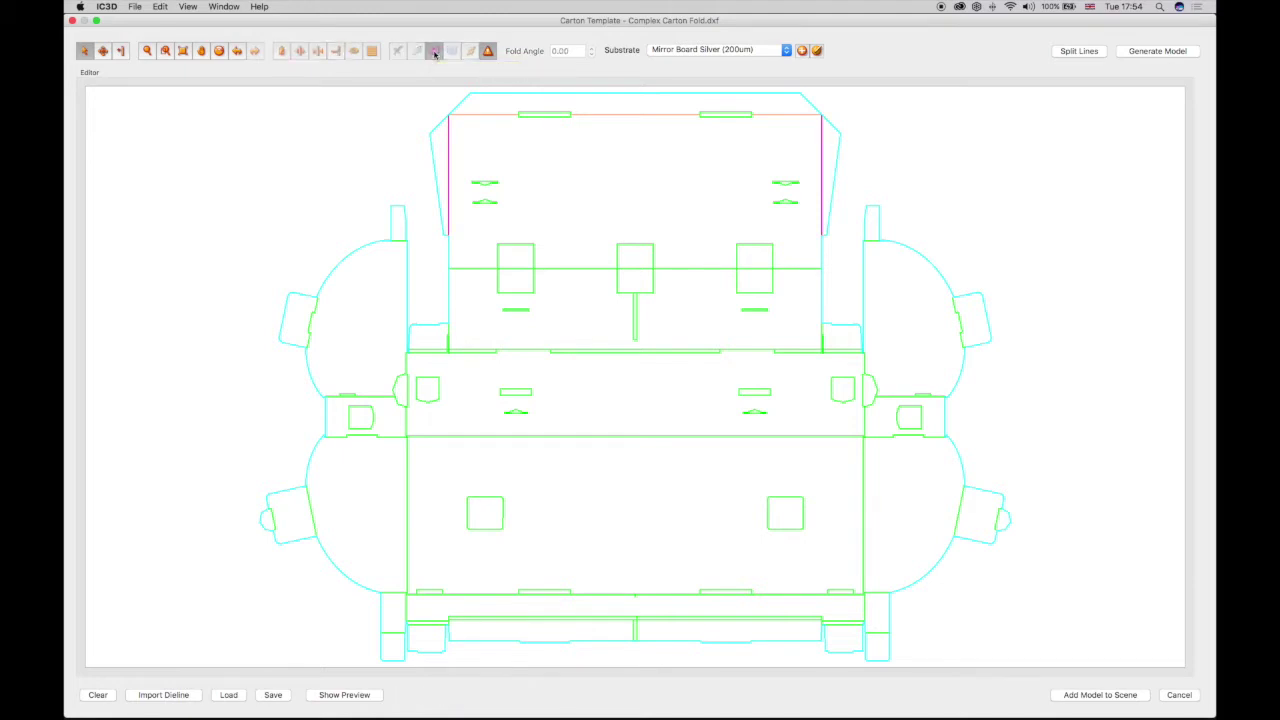
Set the four horizontal segments between and beside the three square windows in the top panel to the orange fold-line type.
{"action": "left_click", "coordinate": [467, 269]}
{"action": "left_click", "coordinate": [555, 269], "text": "shift"}
{"action": "left_click", "coordinate": [706, 269], "text": "shift"}
{"action": "left_click", "coordinate": [794, 269], "text": "shift"}
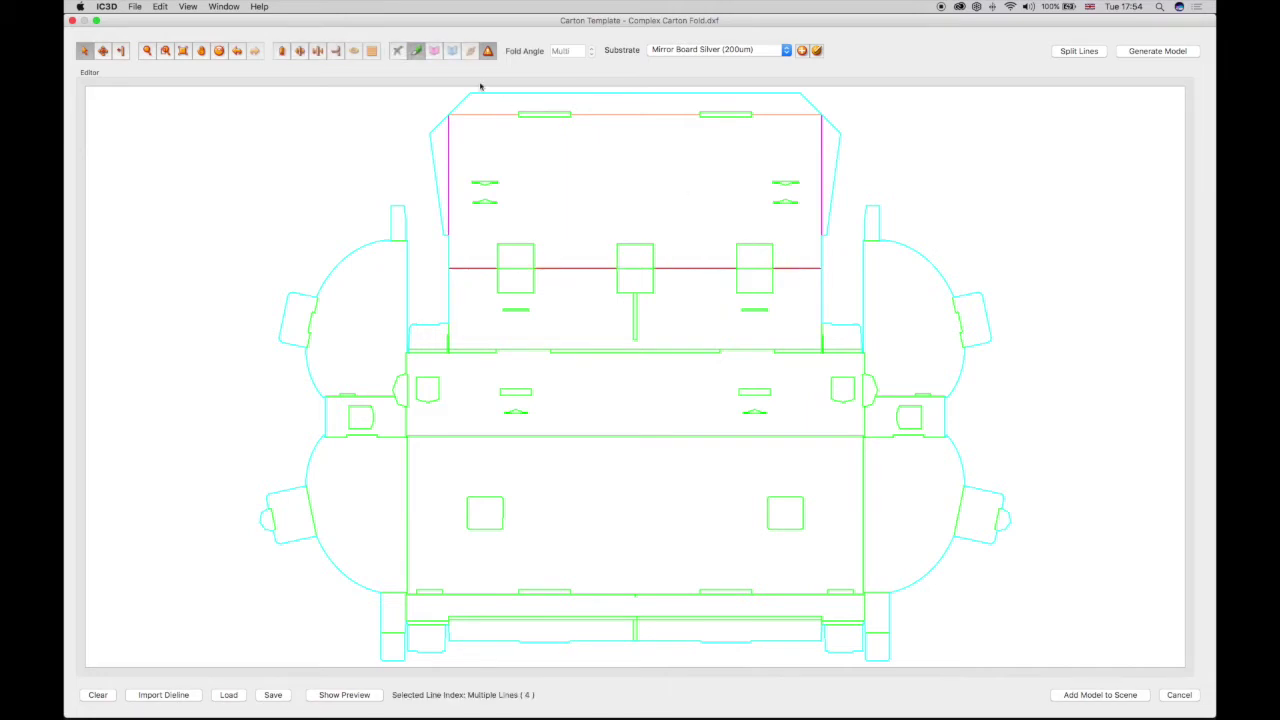
{"action": "left_click", "coordinate": [470, 51]}
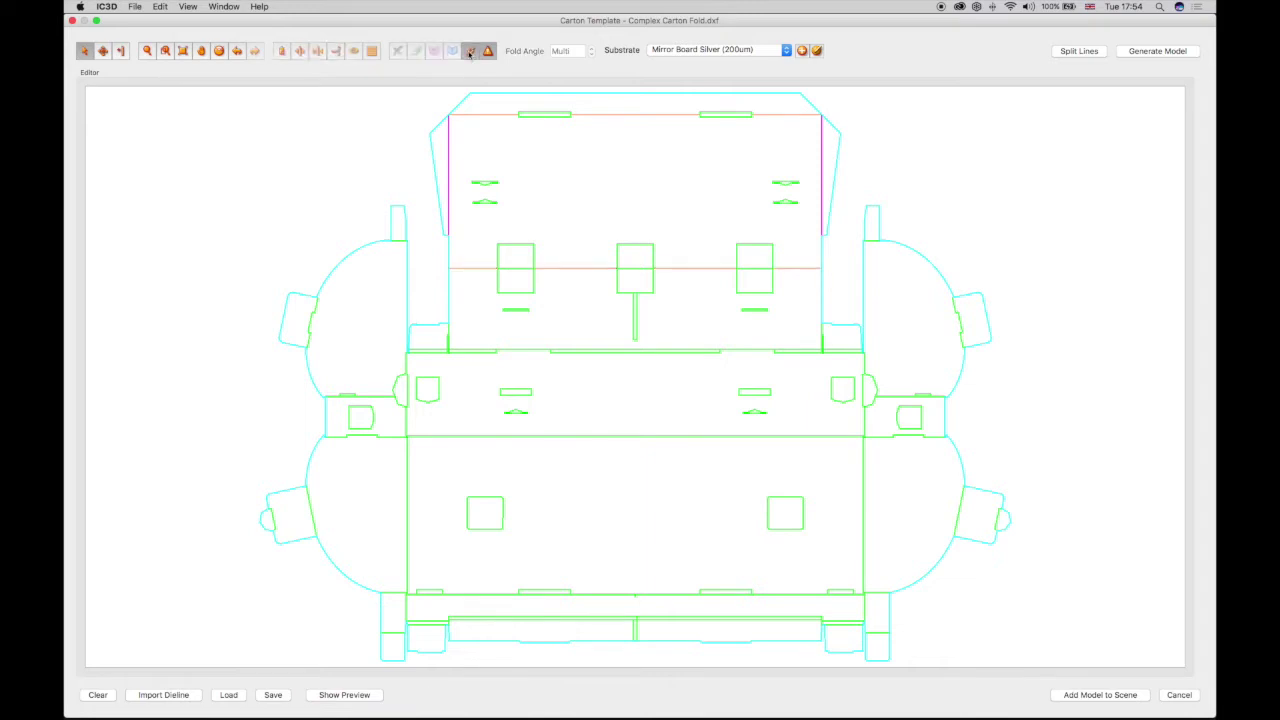
Set the upper edge and middle line of each of the three square windows as magenta fold lines.
{"action": "left_click_drag", "start_coordinate": [511, 236], "coordinate": [523, 278]}
{"action": "left_click_drag", "start_coordinate": [633, 236], "coordinate": [647, 283], "text": "shift"}
{"action": "left_click_drag", "start_coordinate": [751, 236], "coordinate": [757, 275], "text": "shift"}
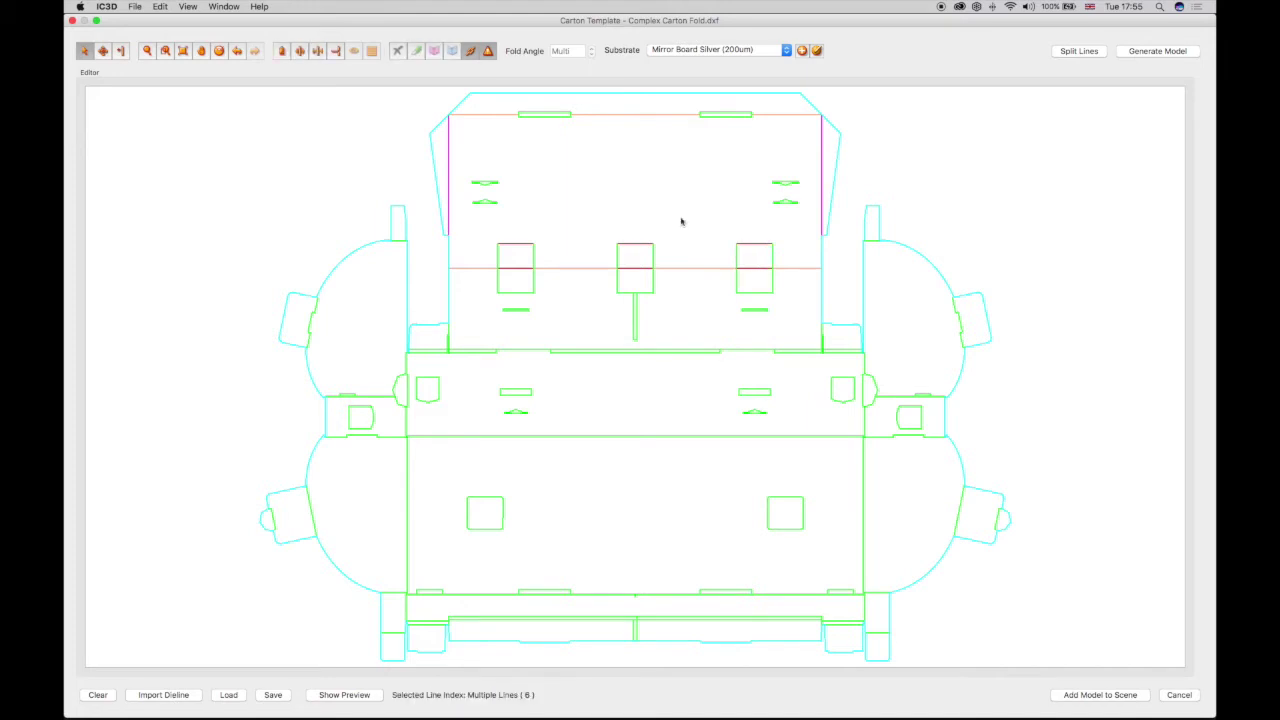
{"action": "left_click", "coordinate": [435, 51]}
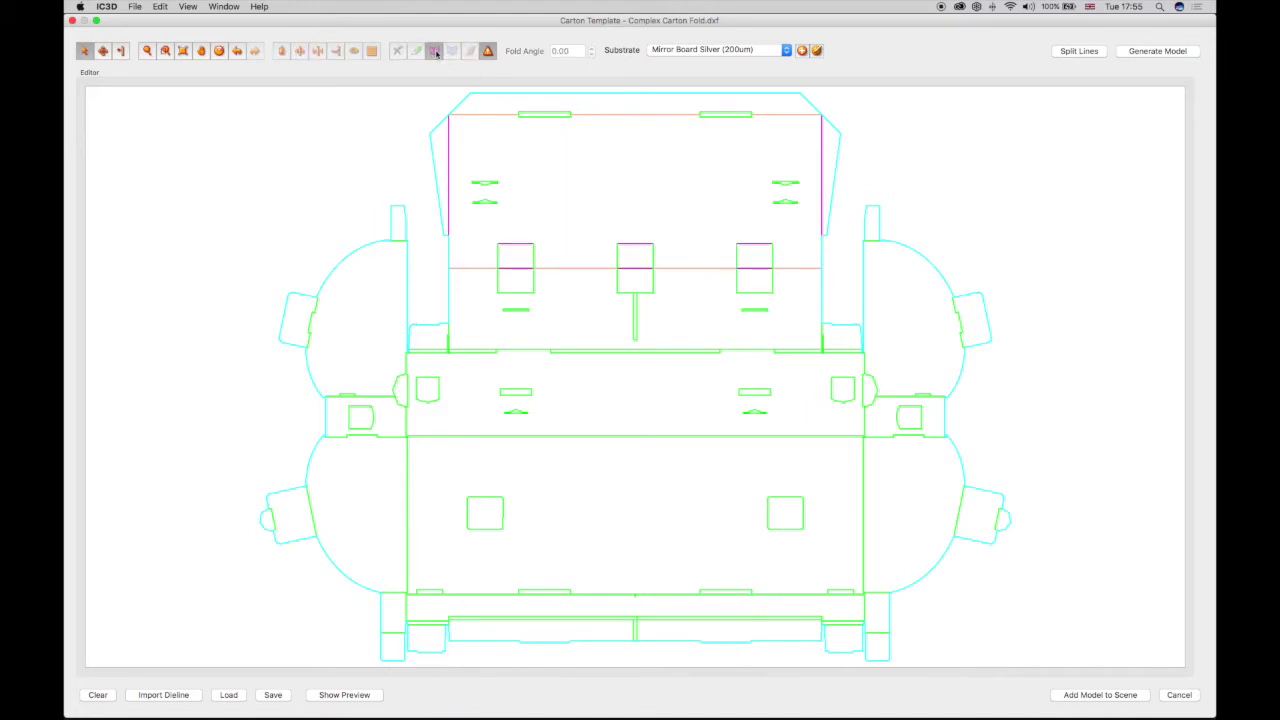
Set the three segments of the upper line in the double crease below the top panel to the orange fold-line type.
{"action": "left_click", "coordinate": [469, 351]}
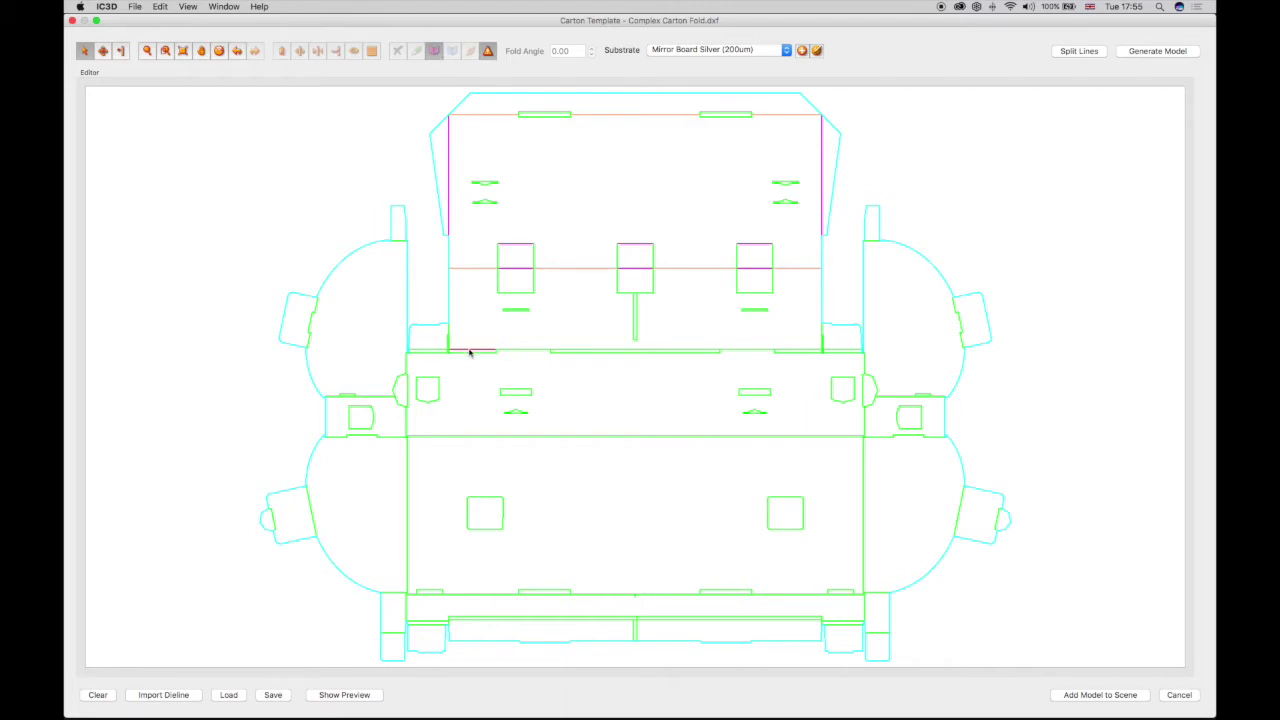
{"action": "left_click", "coordinate": [588, 351], "text": "shift"}
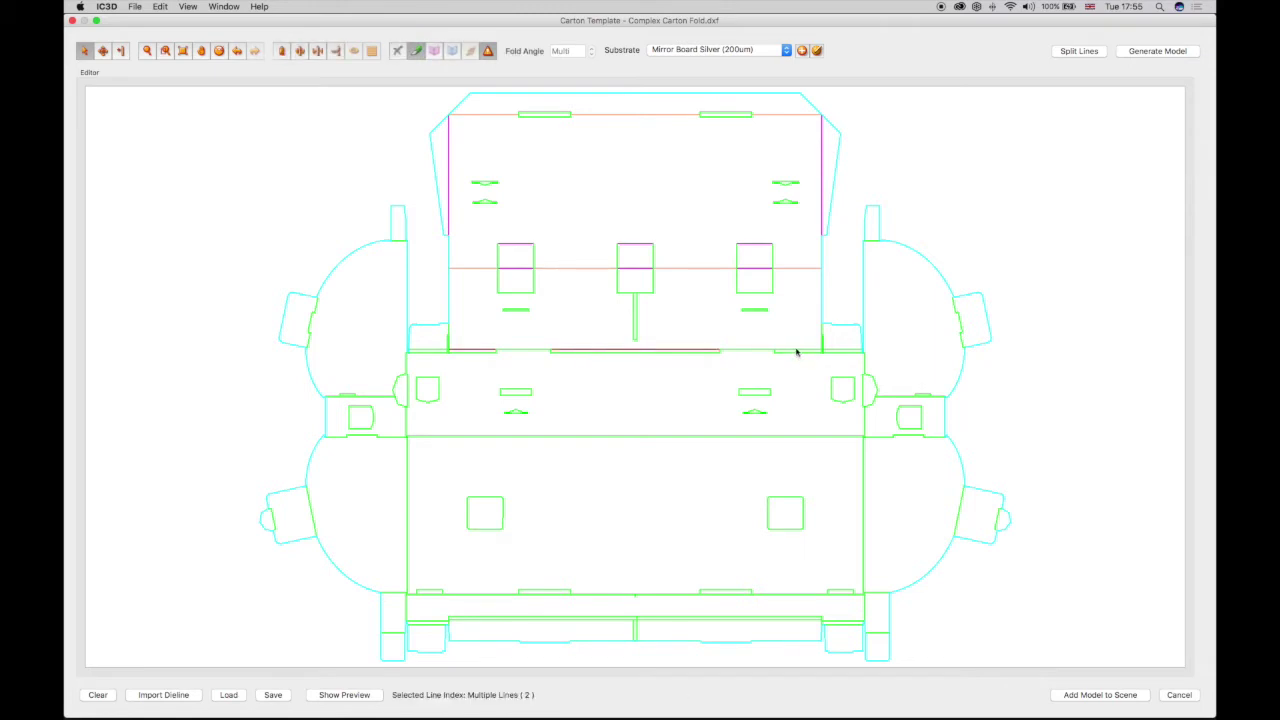
{"action": "left_click", "coordinate": [797, 352], "text": "shift"}
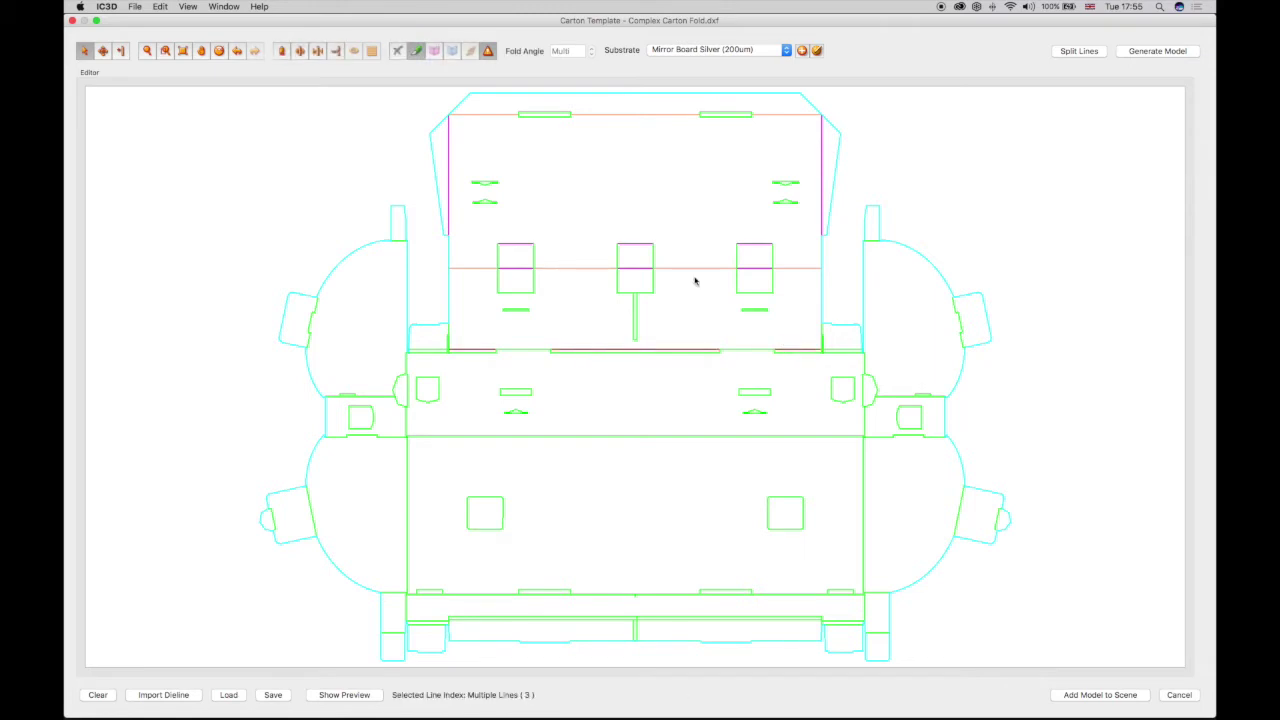
{"action": "left_click", "coordinate": [471, 52]}
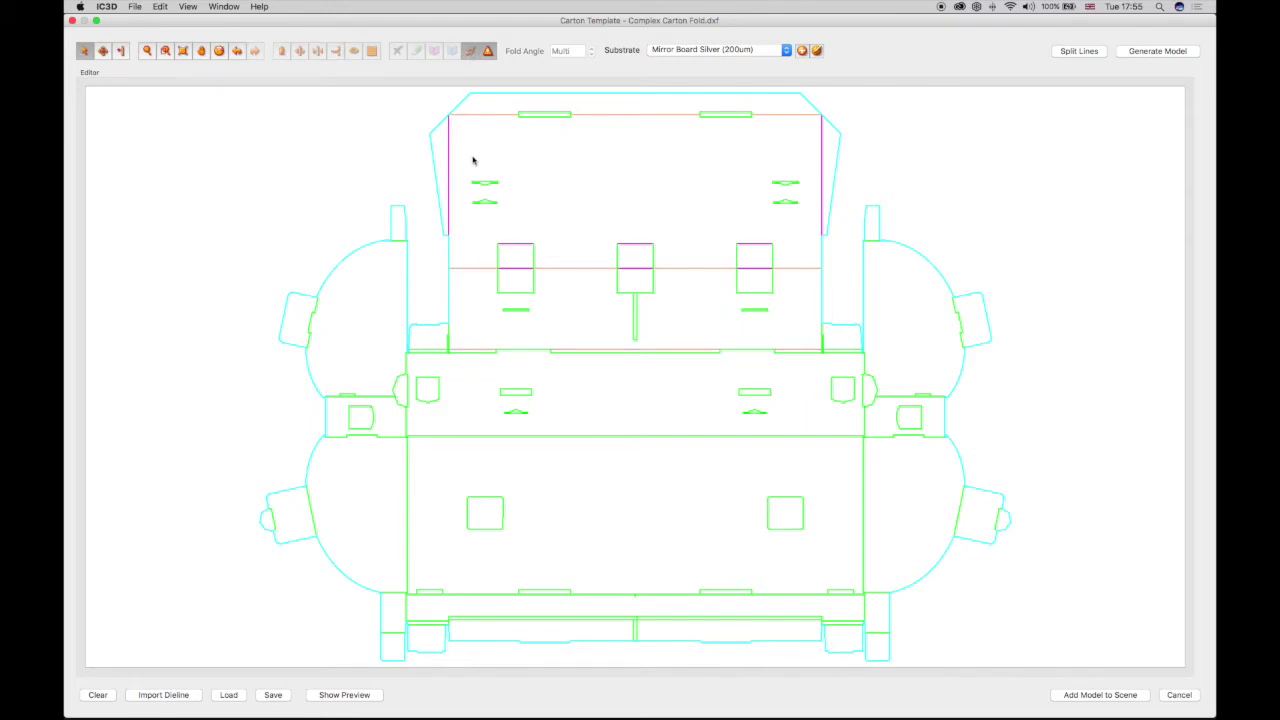
Set the three segments of the lower line in the double crease below the top panel to the orange fold-line type.
{"action": "left_click", "coordinate": [476, 354]}
{"action": "left_click", "coordinate": [586, 354], "text": "shift"}
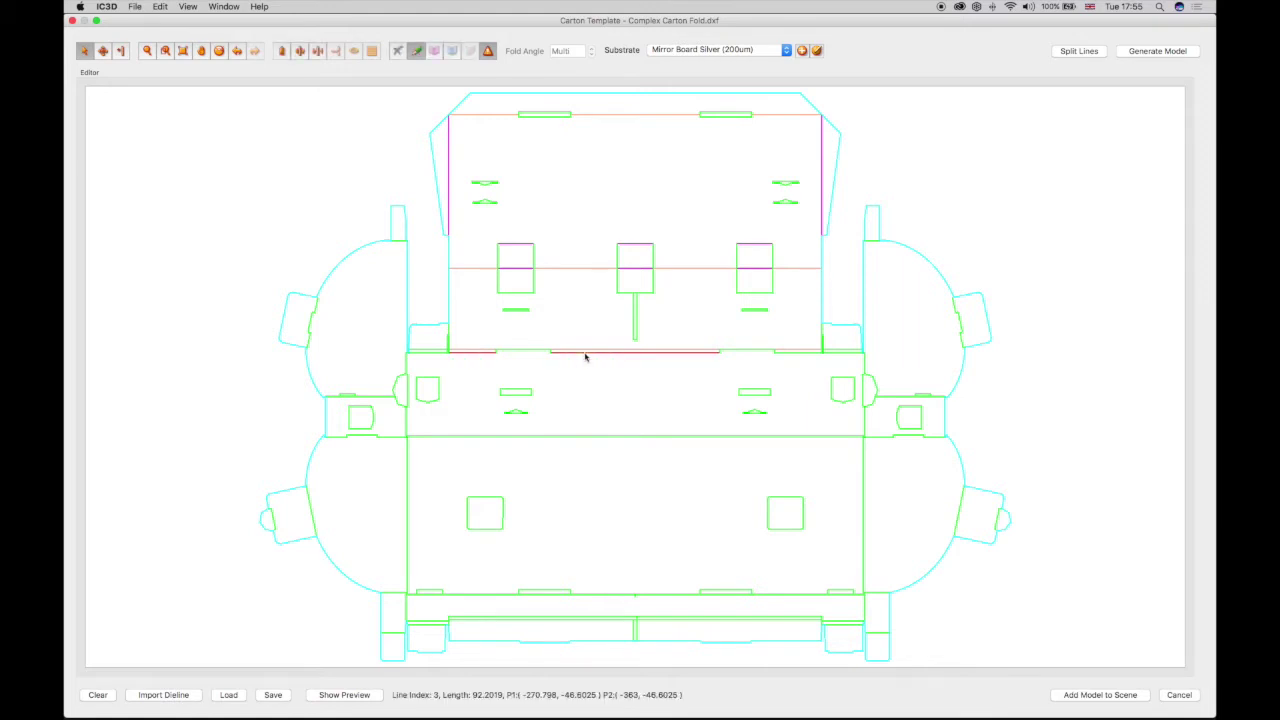
{"action": "left_click", "coordinate": [789, 352], "text": "shift"}
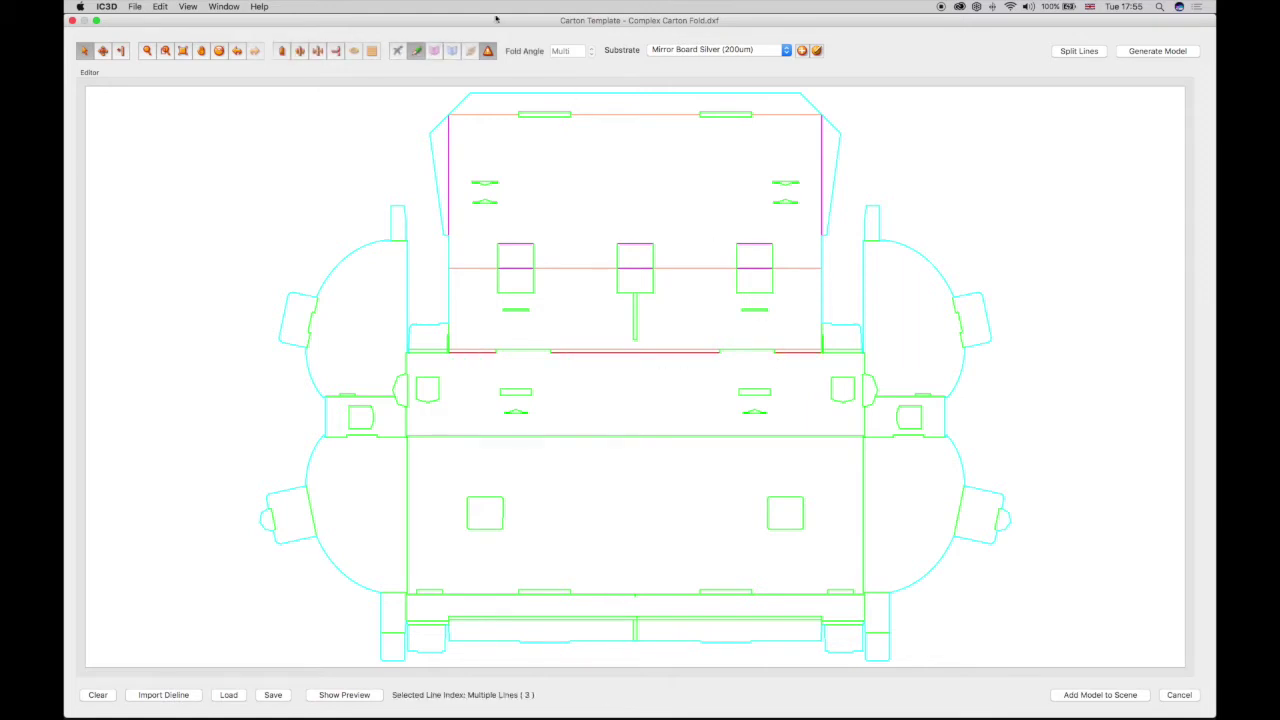
{"action": "left_click", "coordinate": [472, 51]}
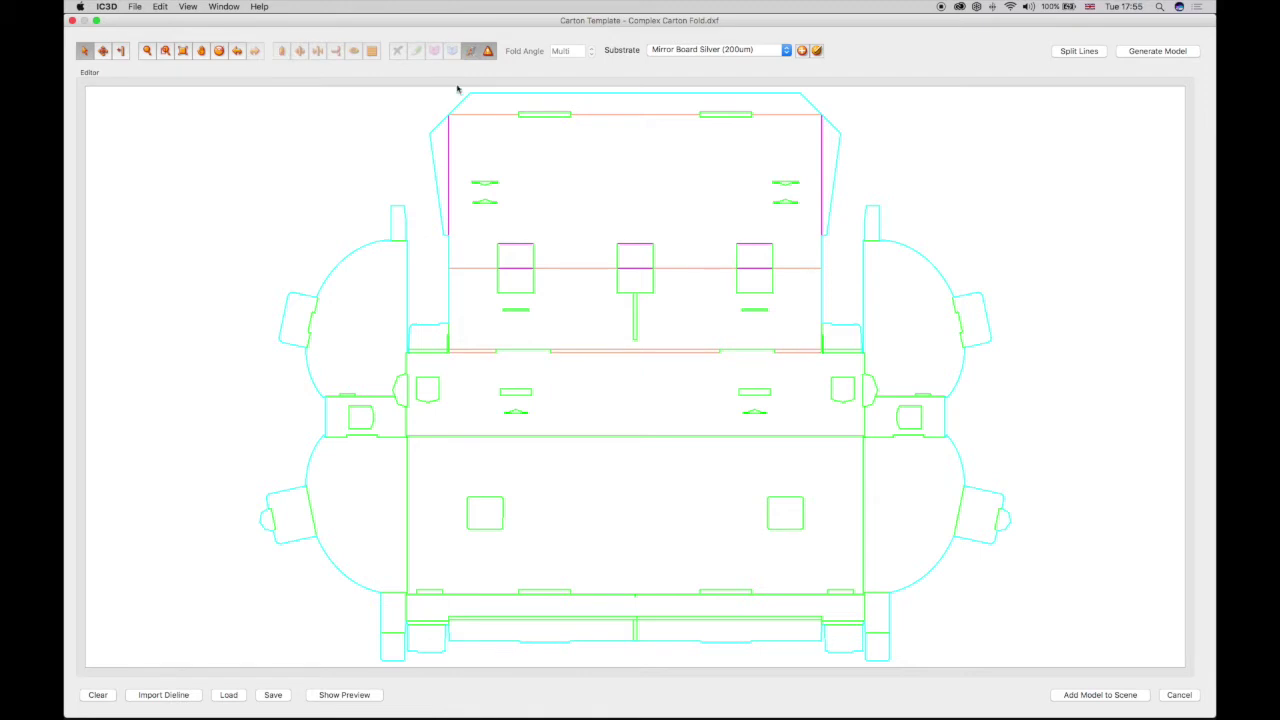
Set the short double lines under the small flaps on both sides of the top panel as magenta fold lines.
{"action": "left_click", "coordinate": [432, 354]}
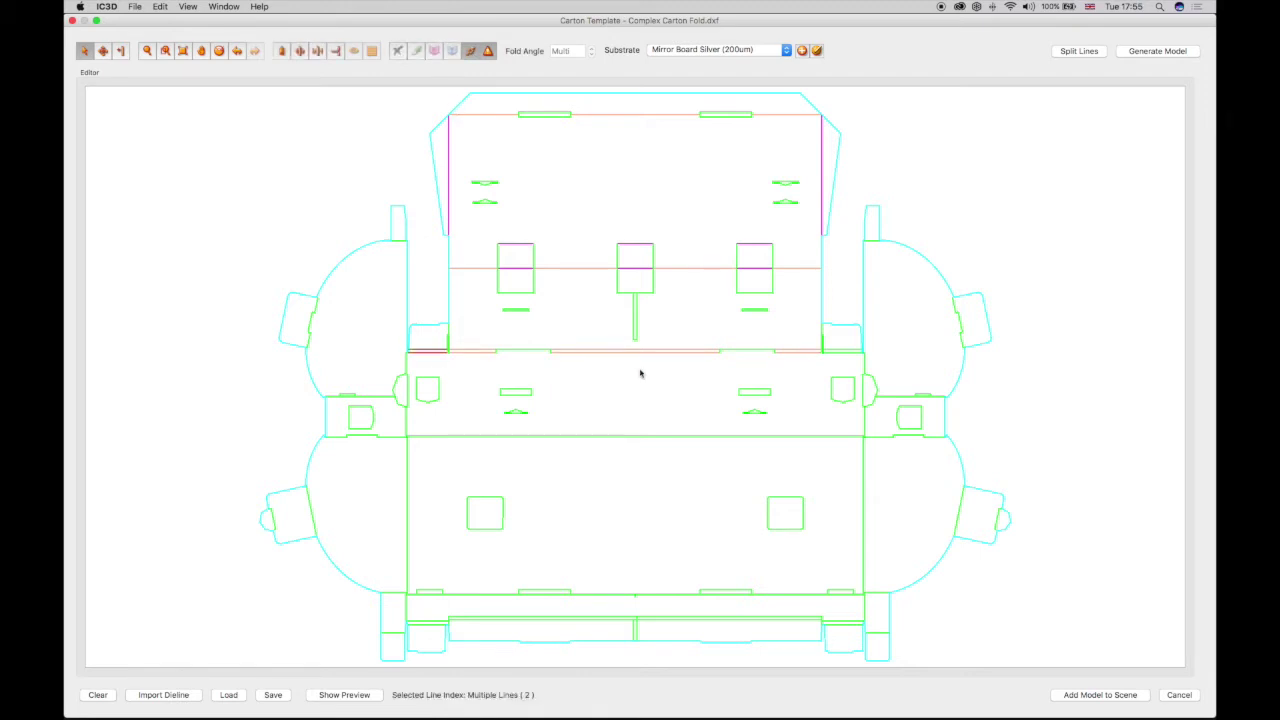
{"action": "left_click", "coordinate": [844, 354], "text": "shift"}
{"action": "left_click", "coordinate": [435, 52]}
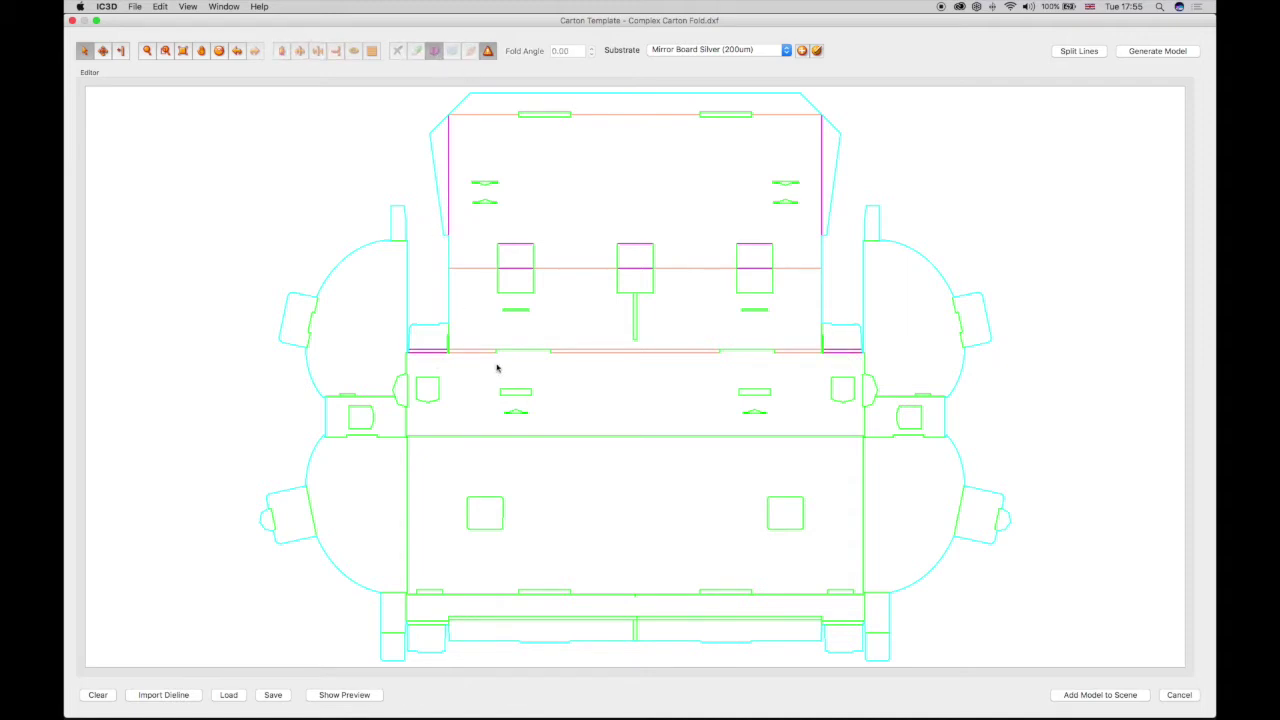
Join the two halves of the long horizontal line above the large lower panel and set the joined line as a magenta fold.
{"action": "left_click", "coordinate": [503, 437]}
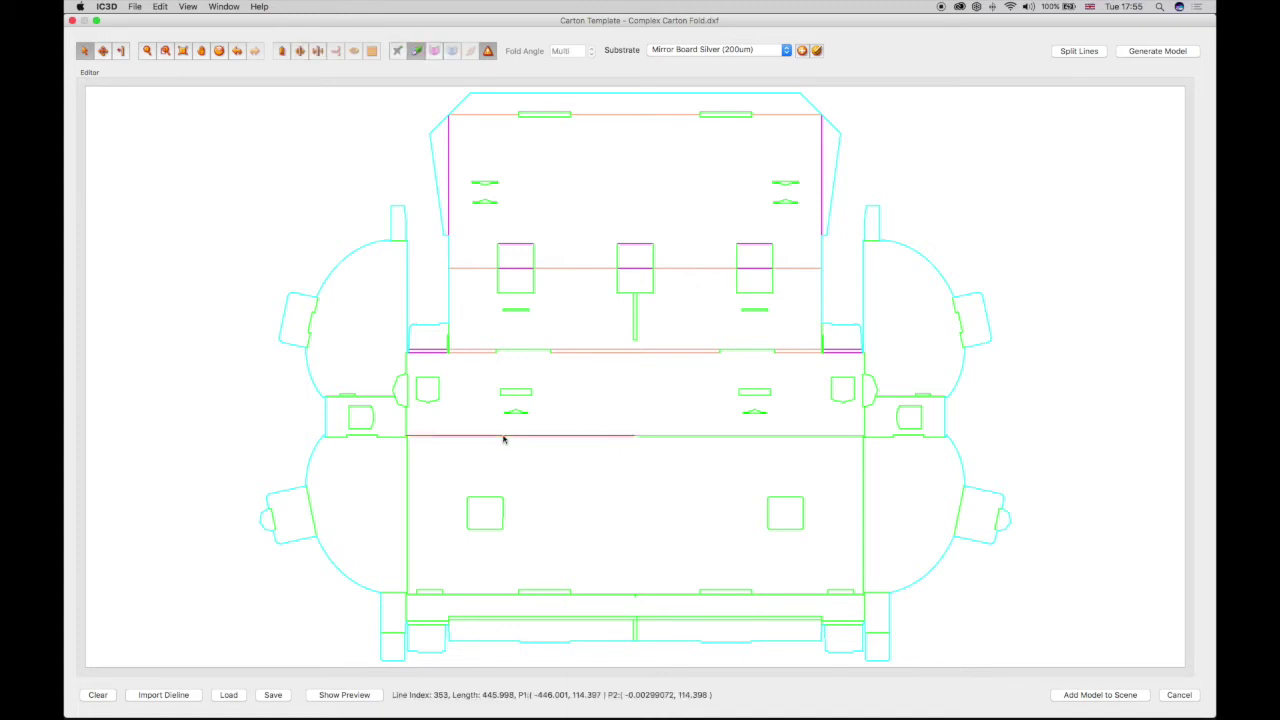
{"action": "left_click", "coordinate": [718, 437]}
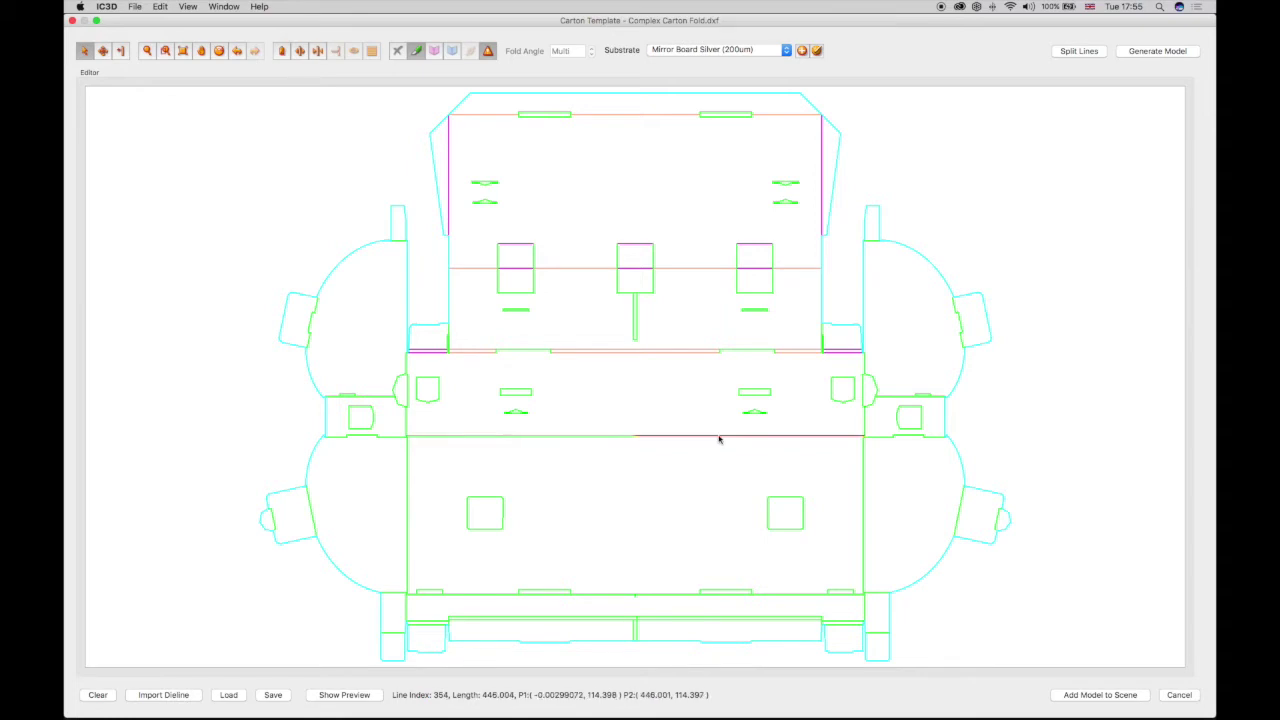
{"action": "left_click", "coordinate": [536, 437]}
{"action": "left_click", "coordinate": [714, 437], "text": "shift"}
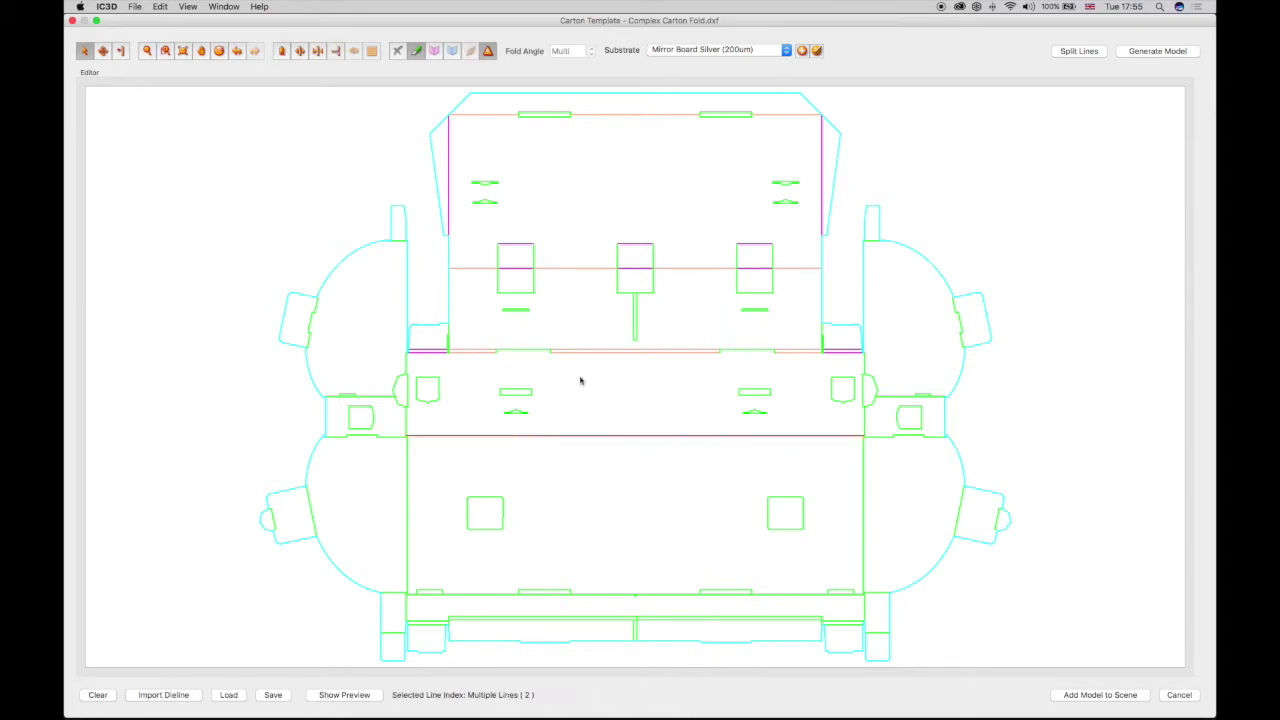
{"action": "left_click", "coordinate": [318, 52]}
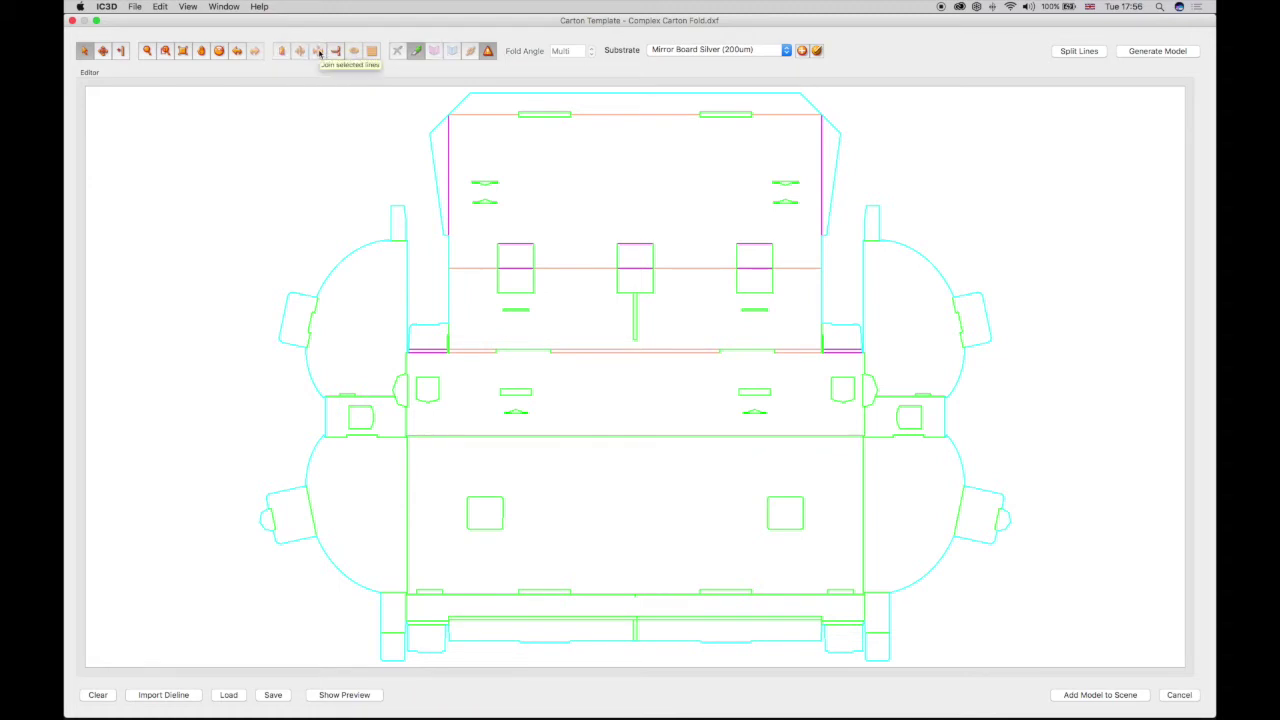
{"action": "left_click", "coordinate": [543, 437]}
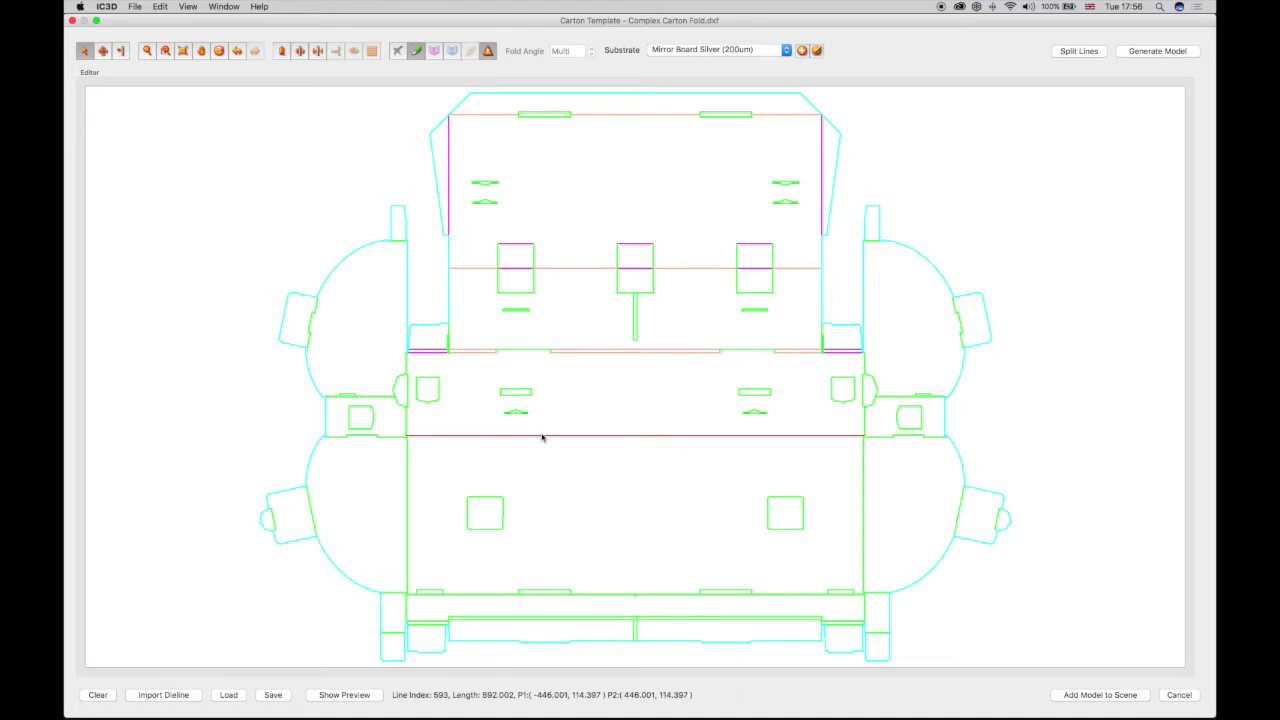
{"action": "left_click", "coordinate": [434, 51]}
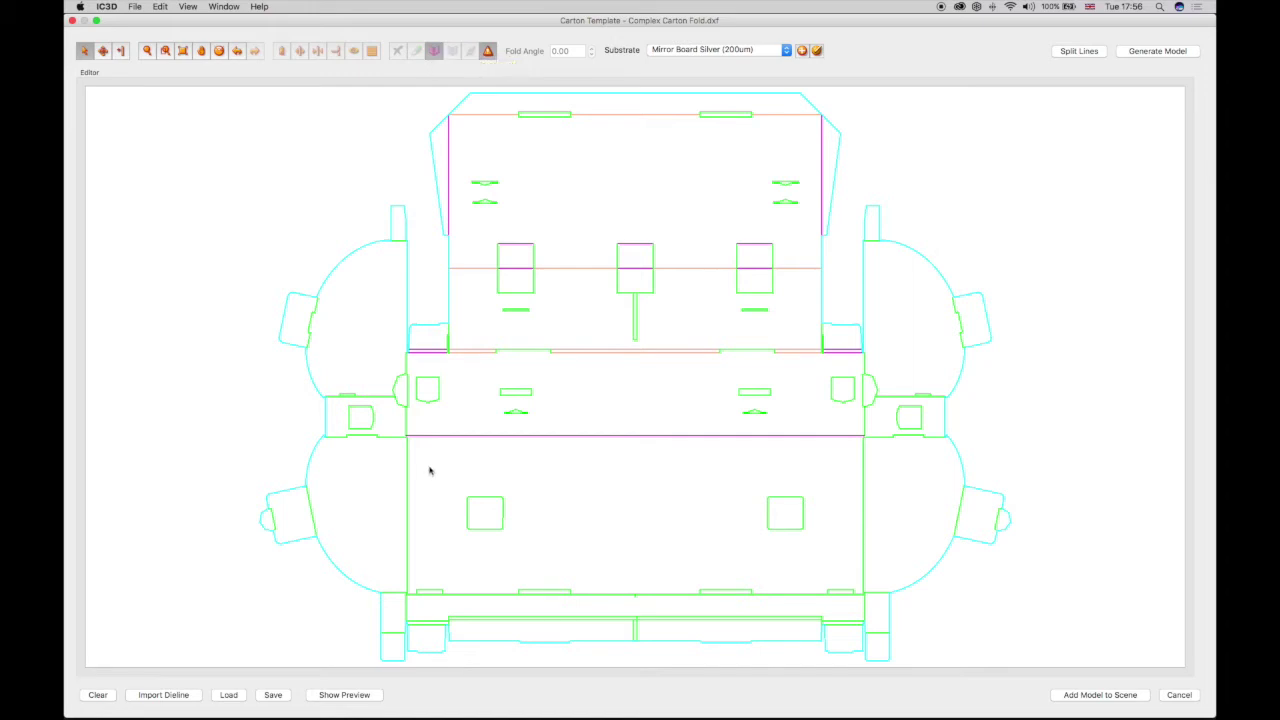
Set all line segments along the large panel's lower edge, including the tiny central ones, to the orange fold-line type.
{"action": "left_click", "coordinate": [411, 597]}
{"action": "left_click", "coordinate": [468, 596], "text": "shift"}
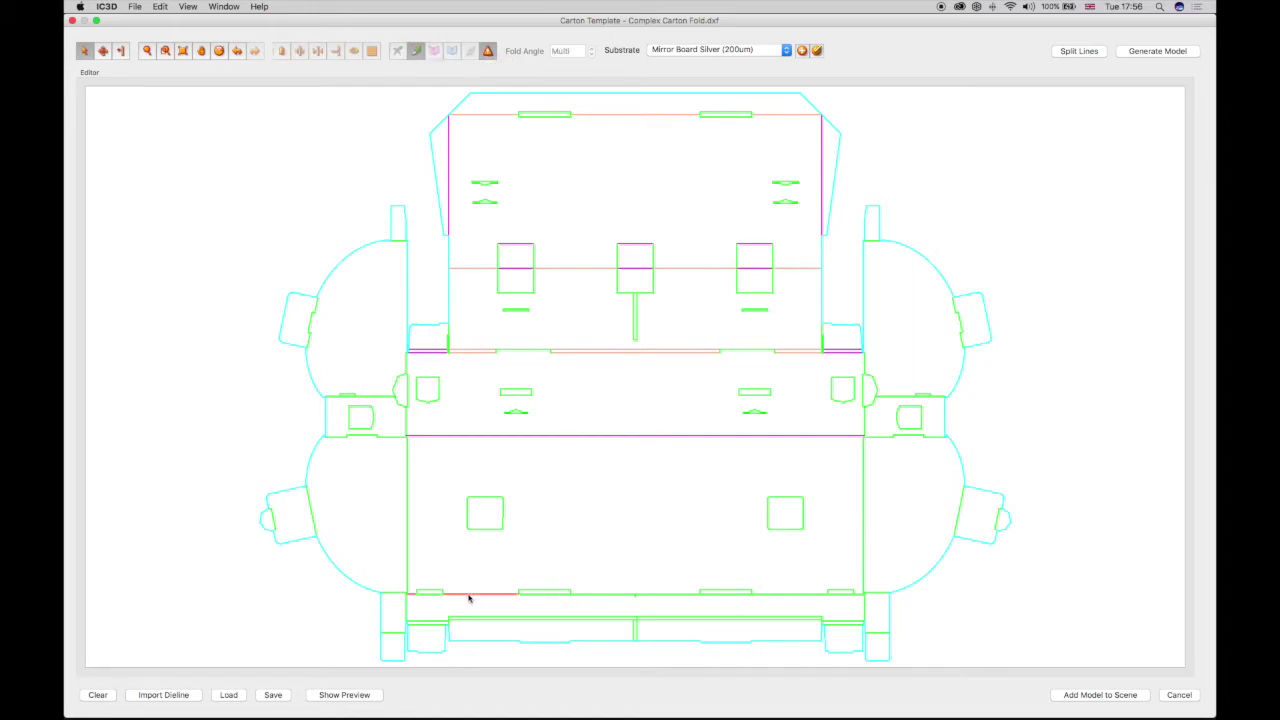
{"action": "left_click", "coordinate": [640, 596], "text": "shift"}
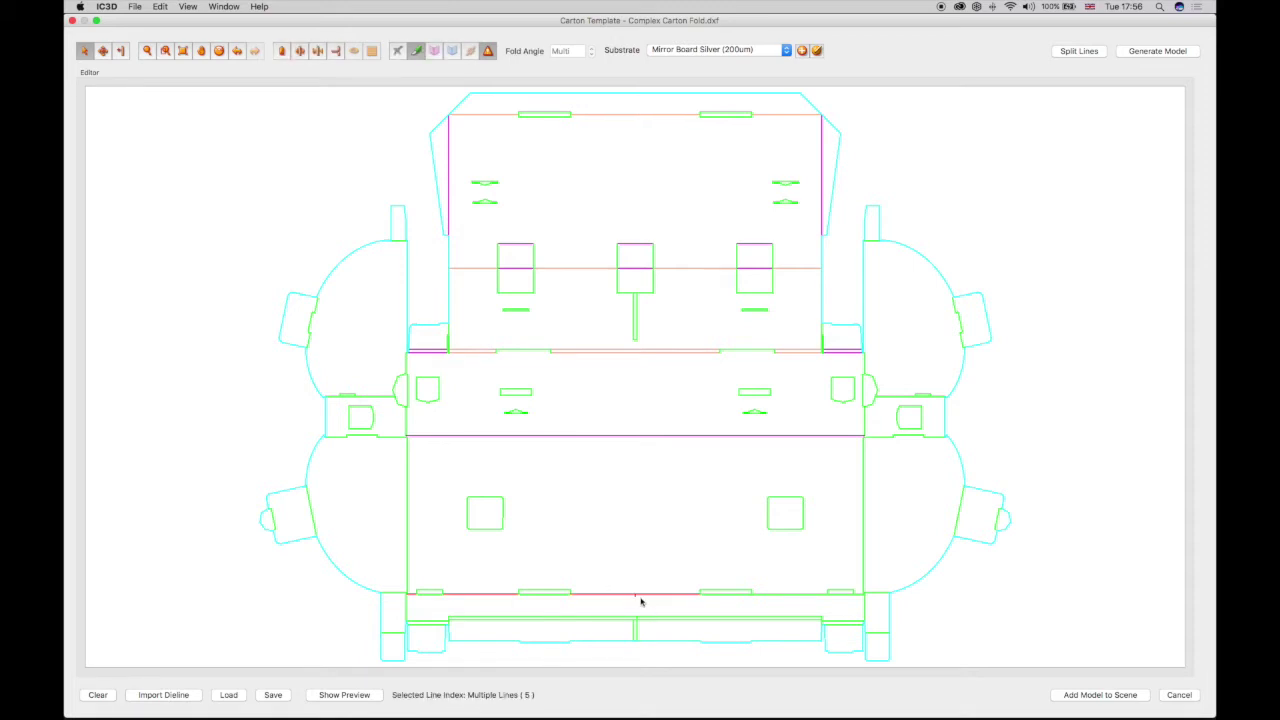
{"action": "left_click", "coordinate": [636, 596], "text": "shift"}
{"action": "left_click", "coordinate": [856, 596], "text": "shift"}
{"action": "left_click", "coordinate": [470, 51]}
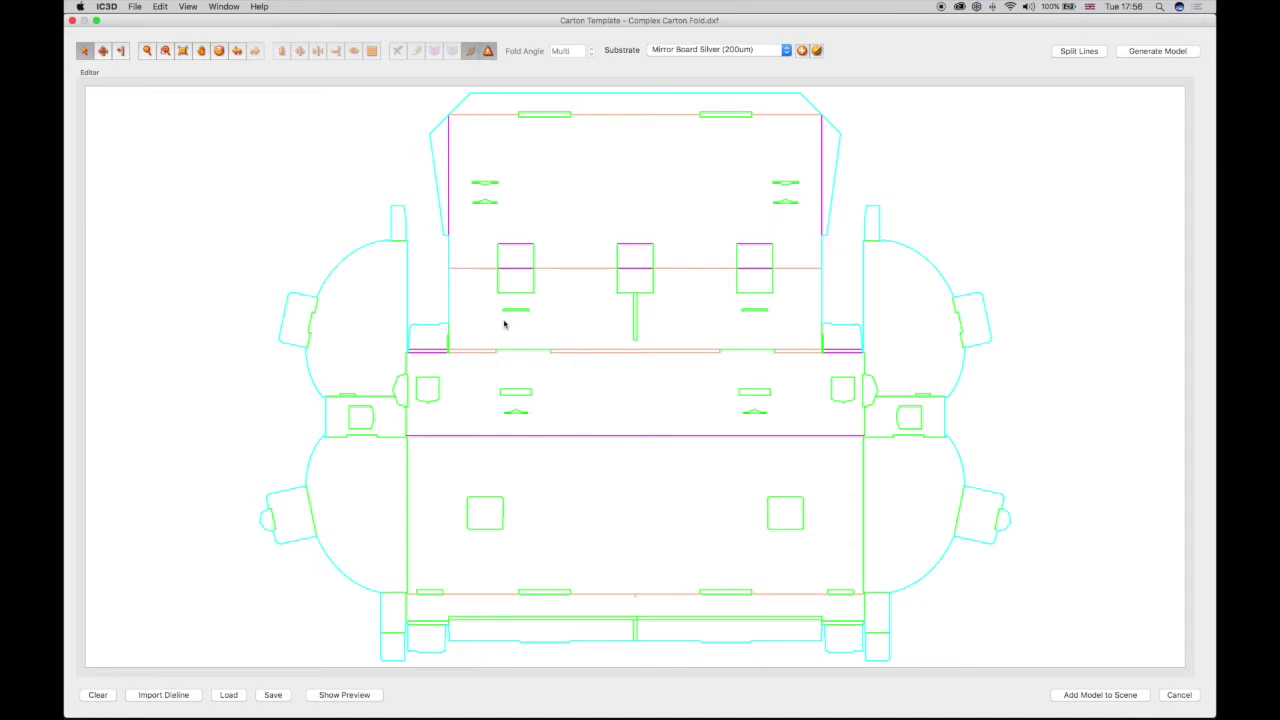
Set the four long segments of the double crease above the two bottom flaps as magenta fold lines.
{"action": "left_click", "coordinate": [502, 605]}
{"action": "left_click", "coordinate": [534, 630]}
{"action": "left_click", "coordinate": [685, 616]}
{"action": "left_click", "coordinate": [702, 627]}
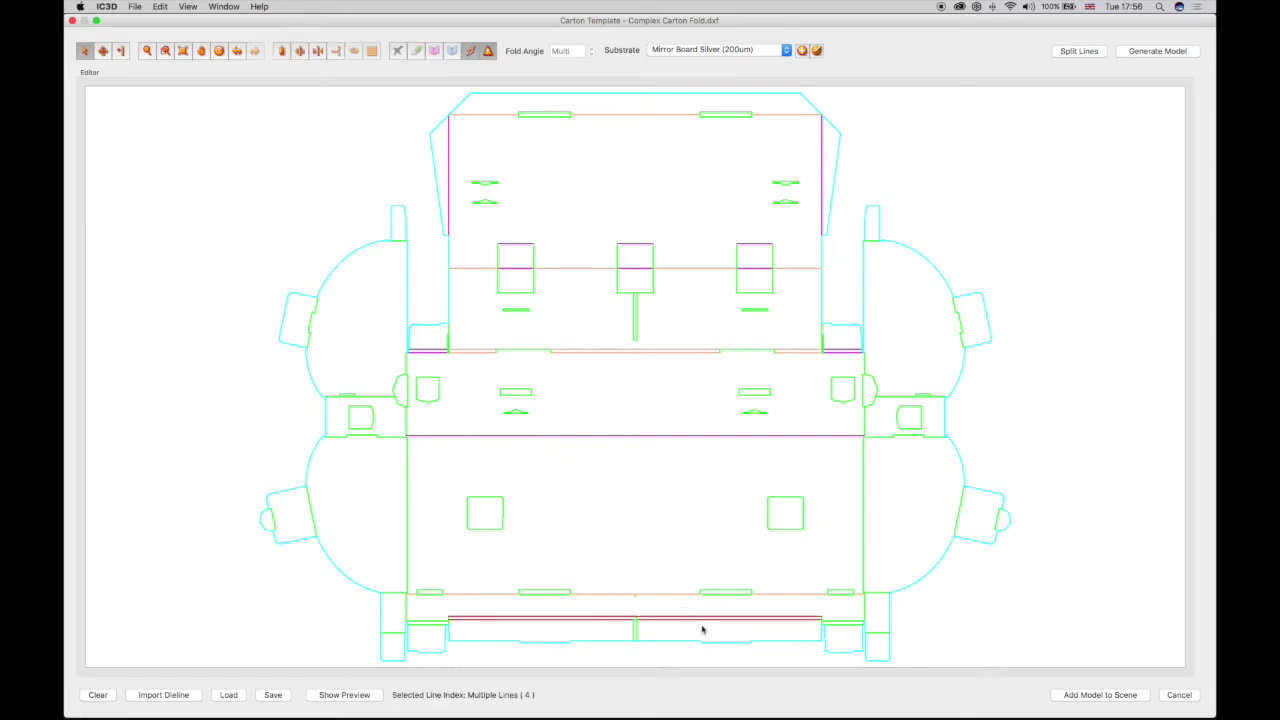
{"action": "left_click", "coordinate": [433, 50]}
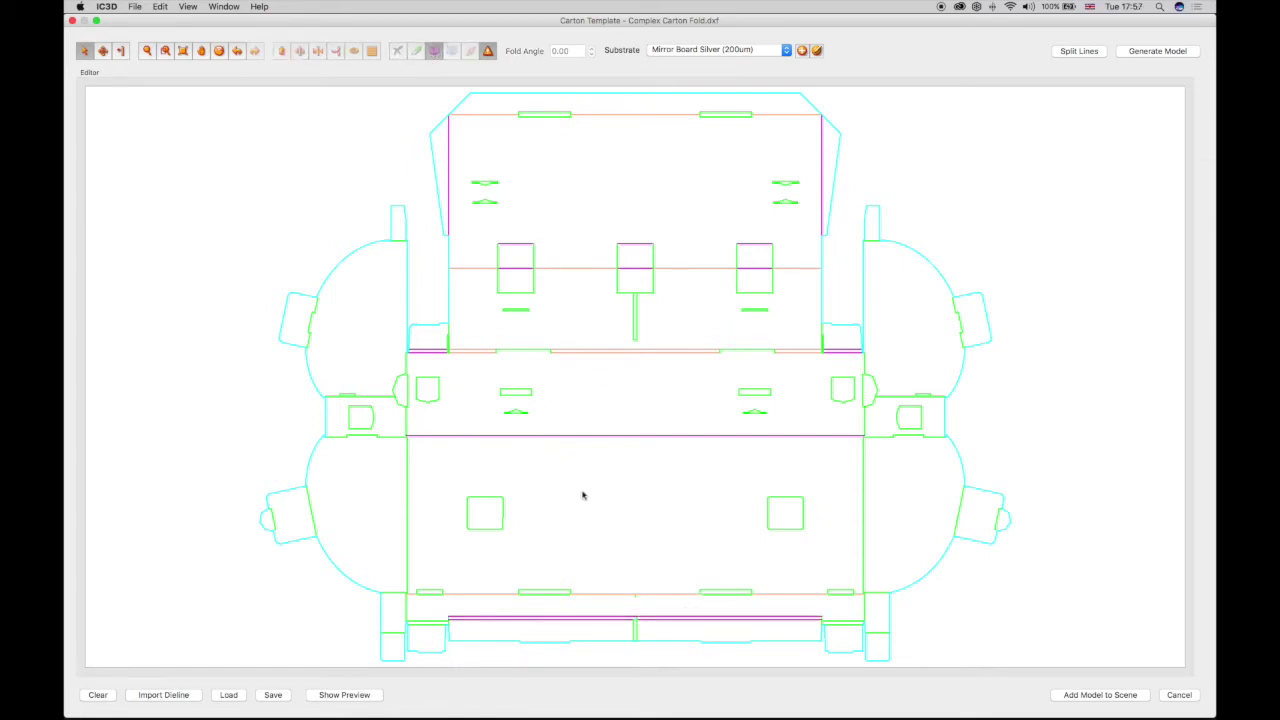
Set the short double lines above the small bottom corner flaps on both sides as magenta fold lines.
{"action": "left_click", "coordinate": [428, 623]}
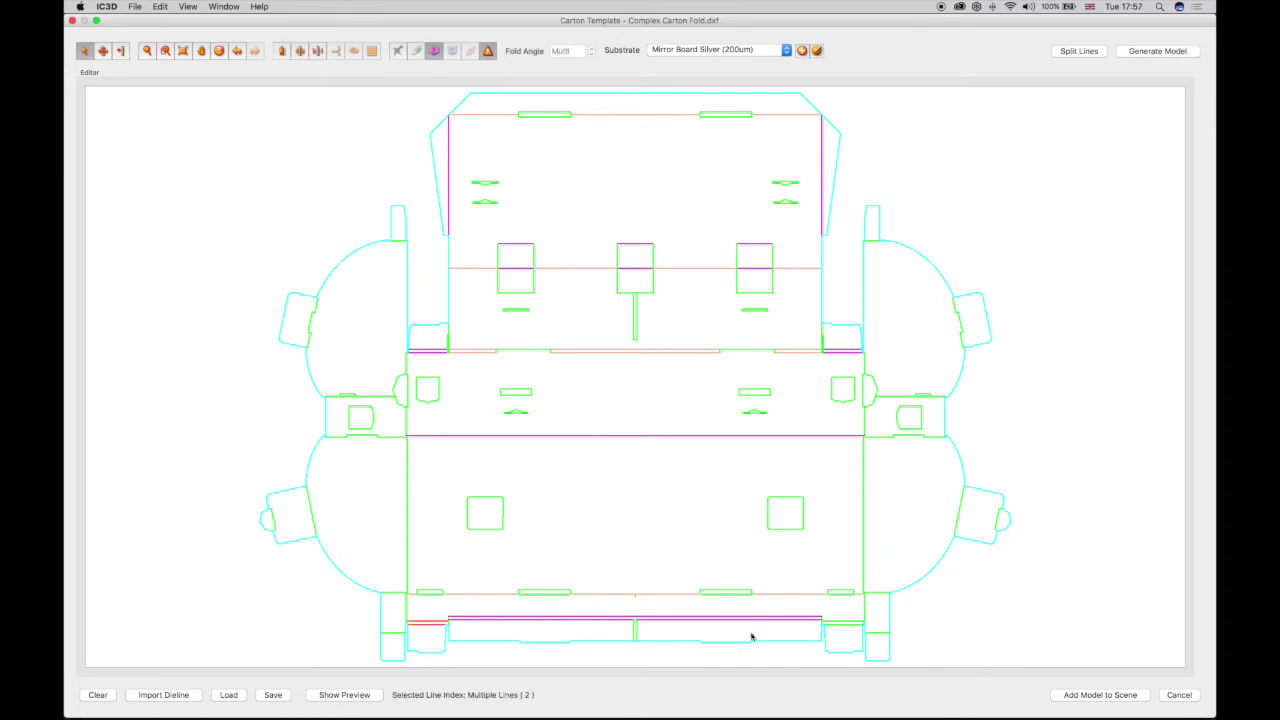
{"action": "left_click", "coordinate": [840, 636], "text": "shift"}
{"action": "left_click", "coordinate": [433, 50]}
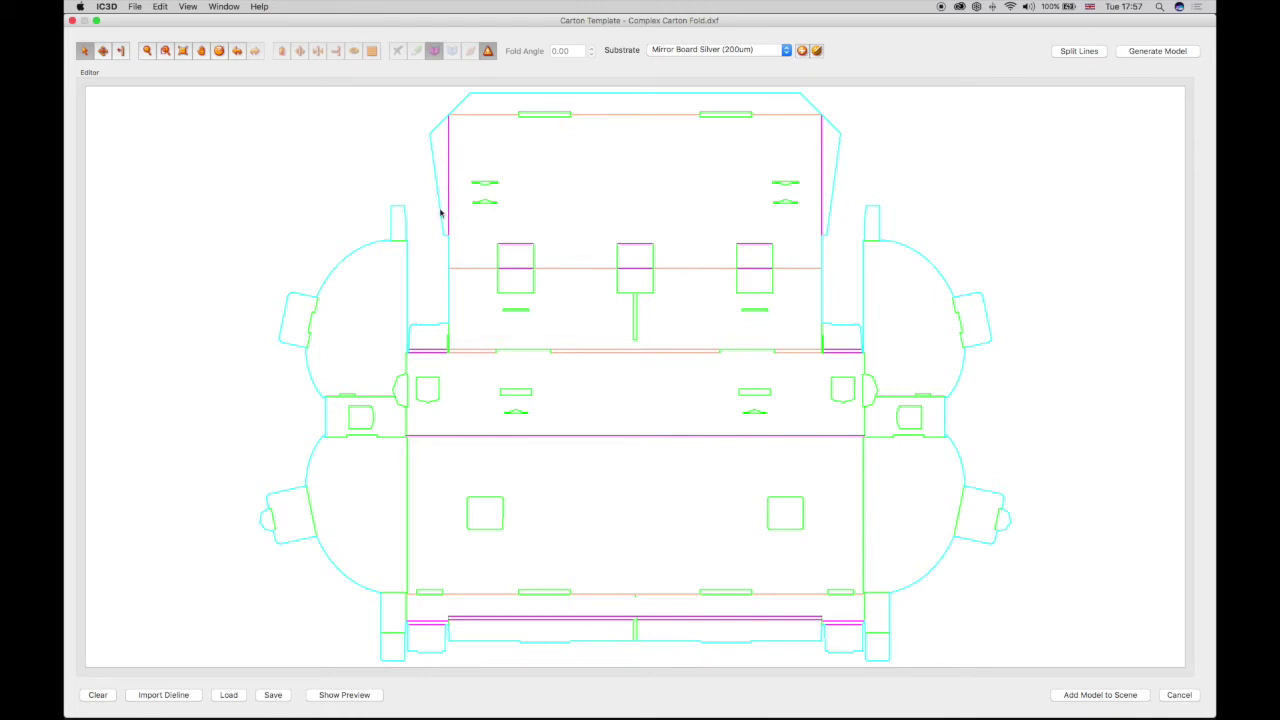
Delete the two short cut segments that close the lower end of the central slot between the two bottom flaps.
{"action": "left_click", "coordinate": [166, 50]}
{"action": "left_click_drag", "start_coordinate": [647, 650], "coordinate": [647, 650]}
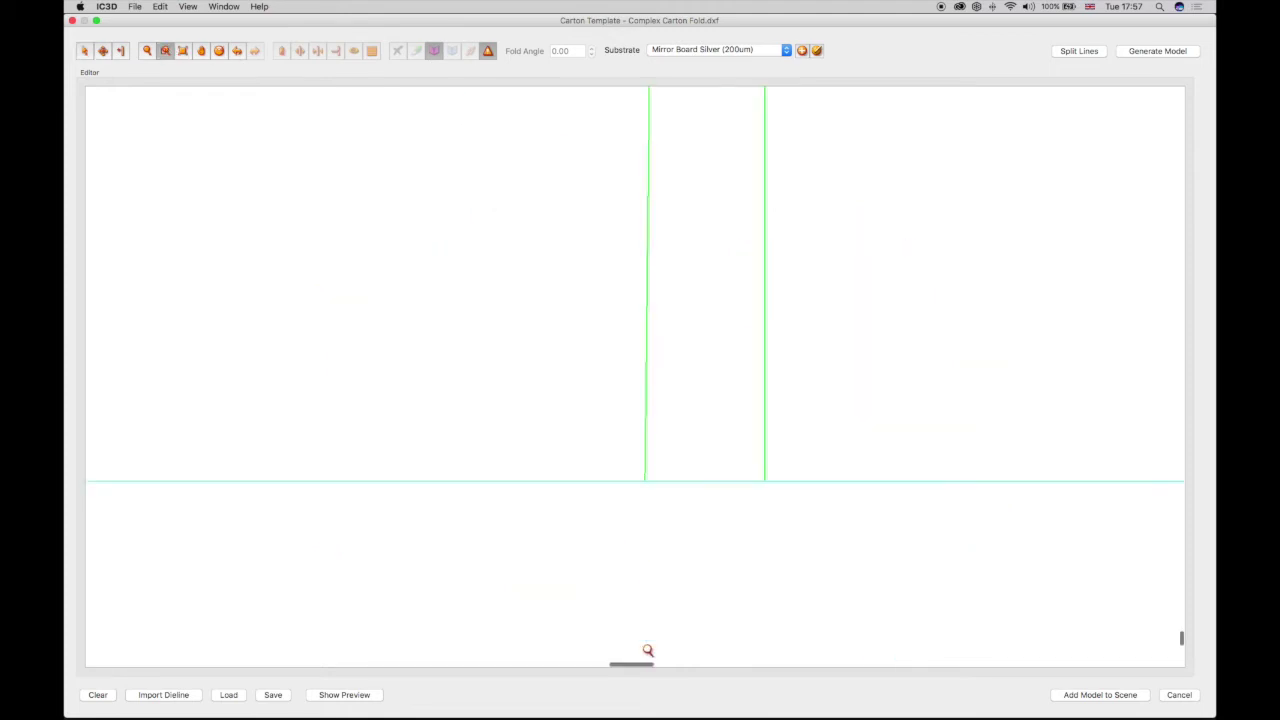
{"action": "left_click", "coordinate": [83, 51]}
{"action": "left_click", "coordinate": [659, 483]}
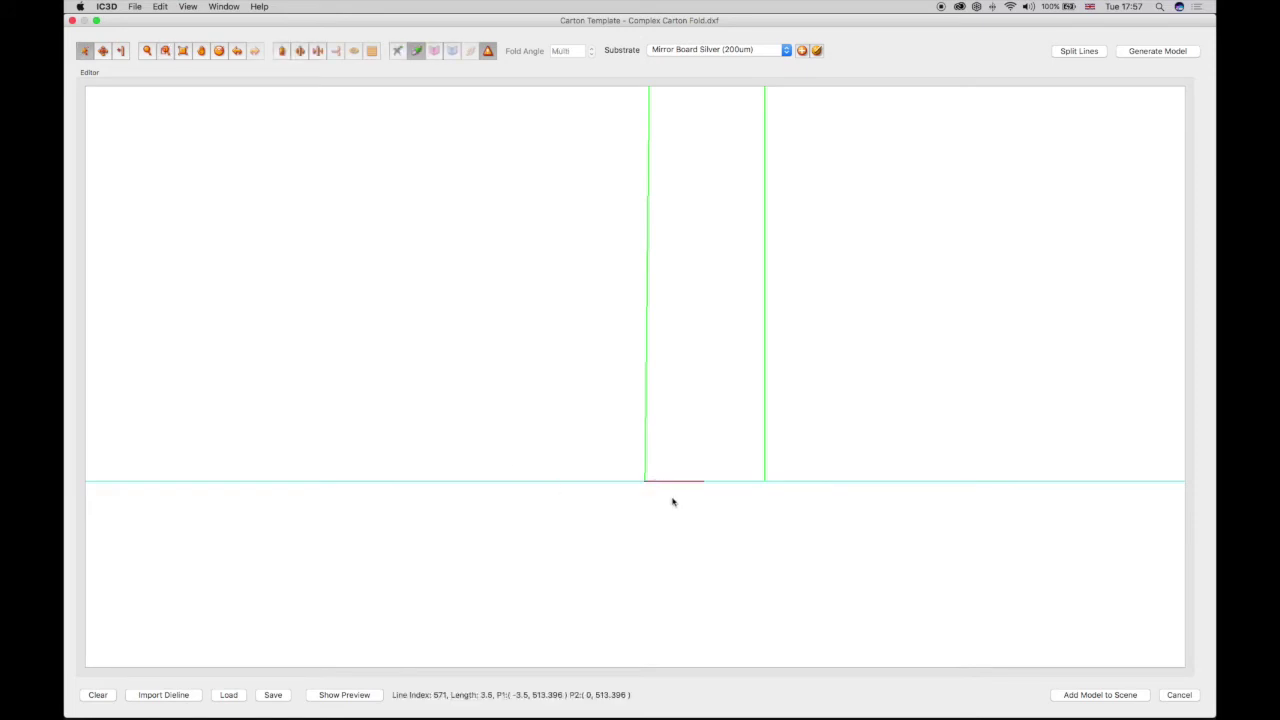
{"action": "left_click", "coordinate": [281, 51]}
{"action": "left_click", "coordinate": [740, 482]}
{"action": "left_click", "coordinate": [281, 51]}
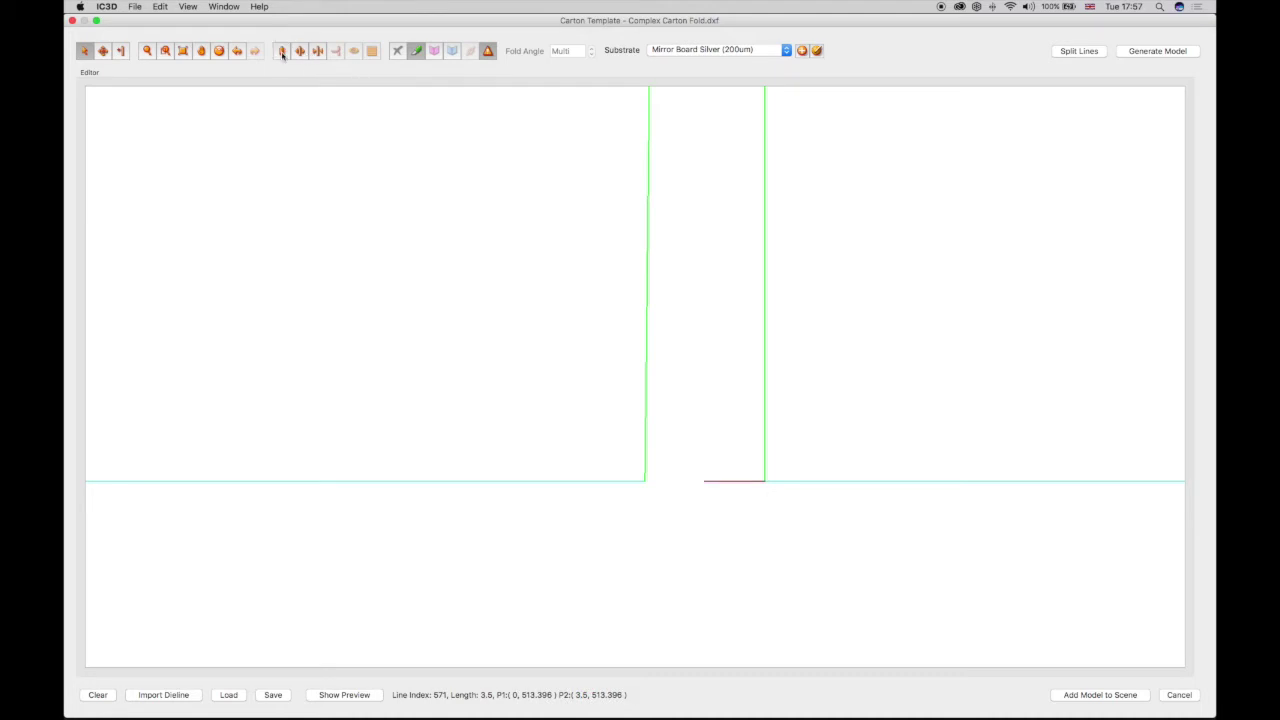
Set the upper right rounded panel's top-tab crease as a magenta fold and its outer tab's two crease segments as orange folds.
{"action": "left_click", "coordinate": [183, 51]}
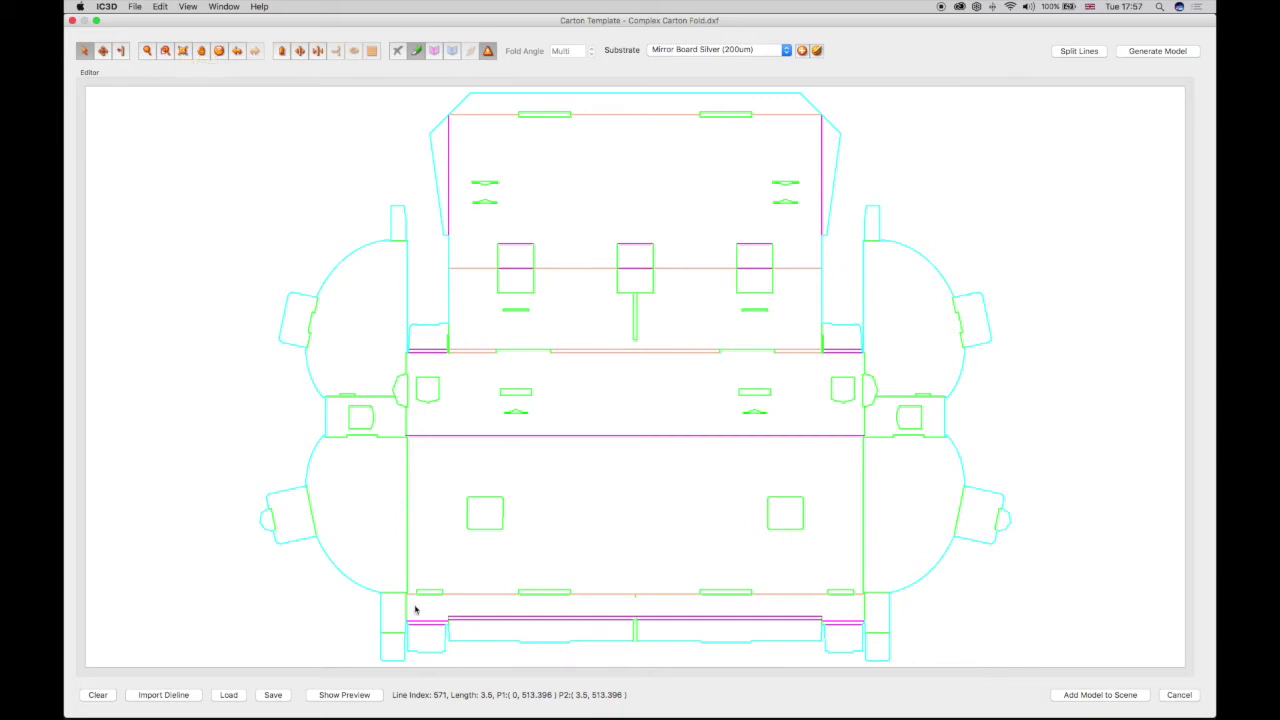
{"action": "left_click", "coordinate": [870, 242]}
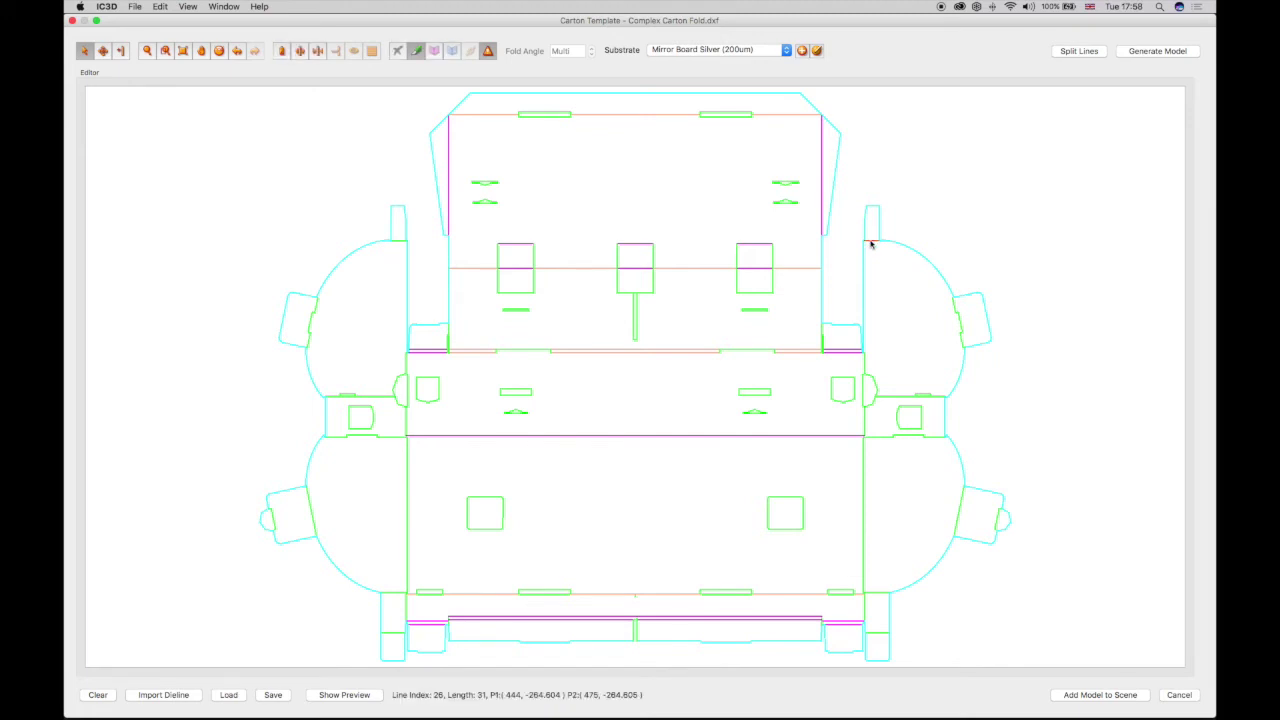
{"action": "left_click", "coordinate": [955, 308]}
{"action": "left_click", "coordinate": [955, 308]}
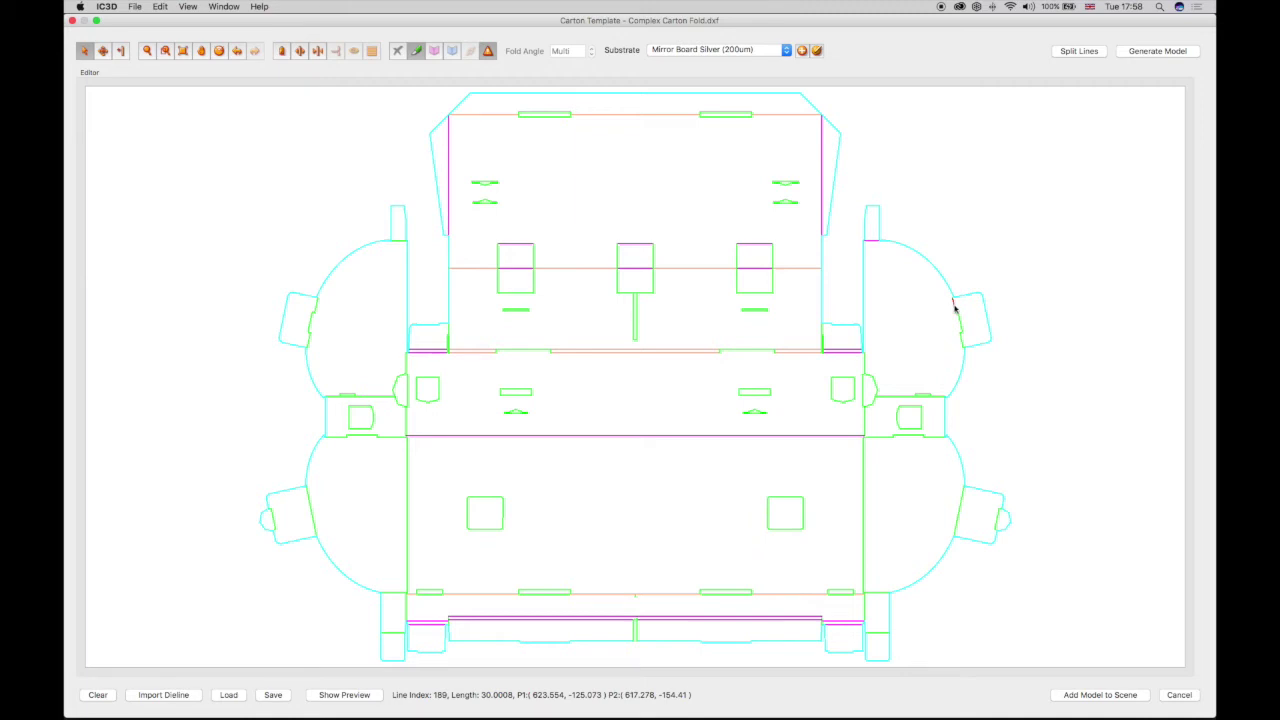
{"action": "left_click", "coordinate": [961, 341], "text": "shift"}
{"action": "left_click", "coordinate": [471, 51]}
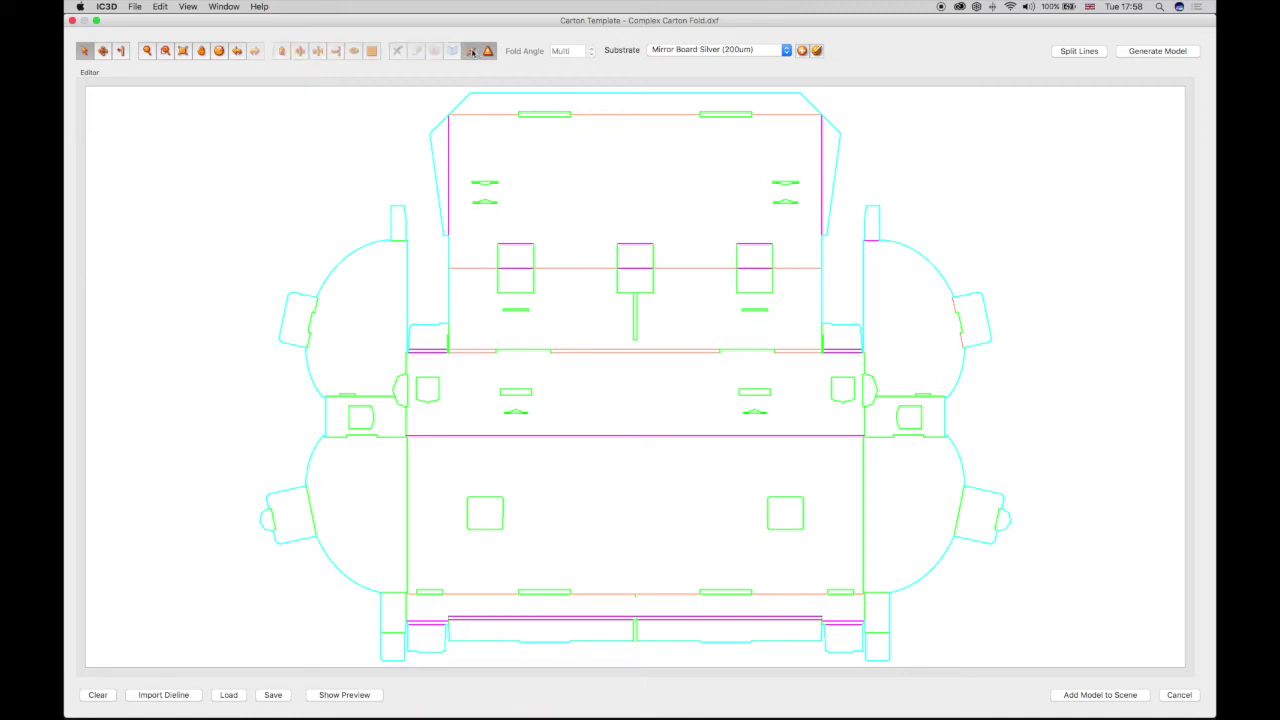
Set the crease segments along the upper and lower edges of the right small connecting panel to the orange fold-line type.
{"action": "left_click", "coordinate": [896, 396]}
{"action": "left_click", "coordinate": [940, 399], "text": "shift"}
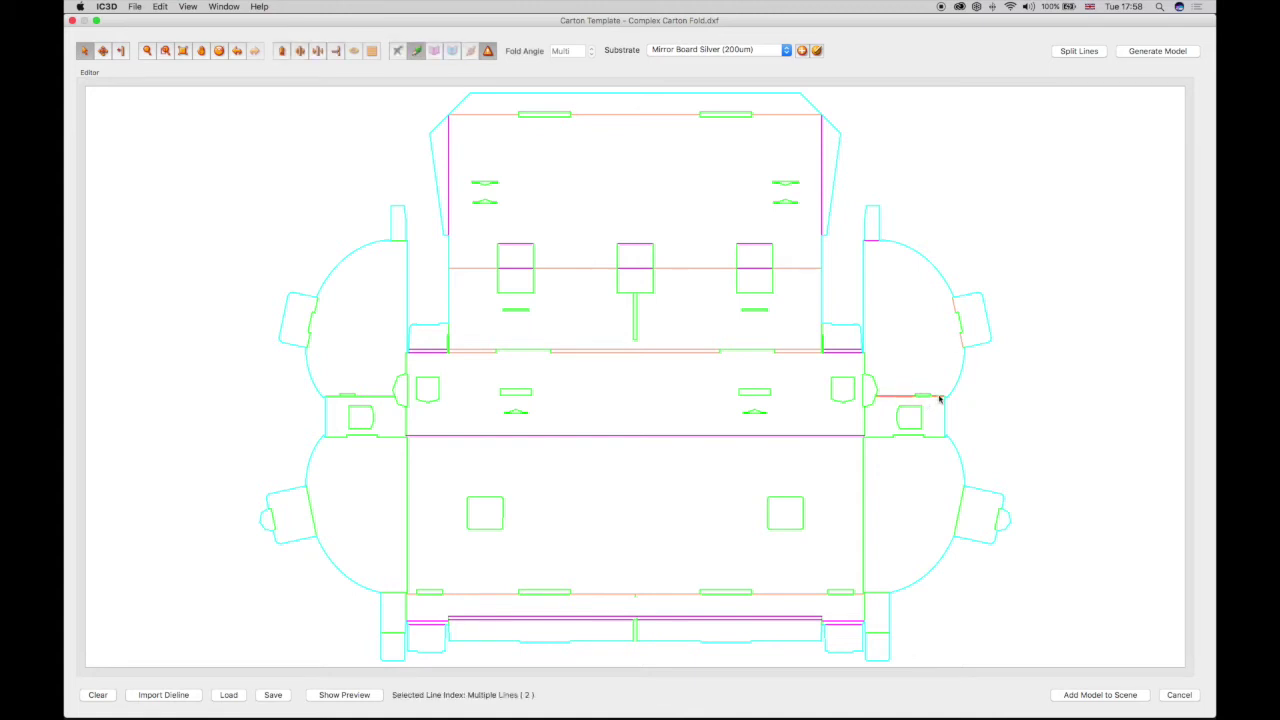
{"action": "left_click", "coordinate": [471, 51]}
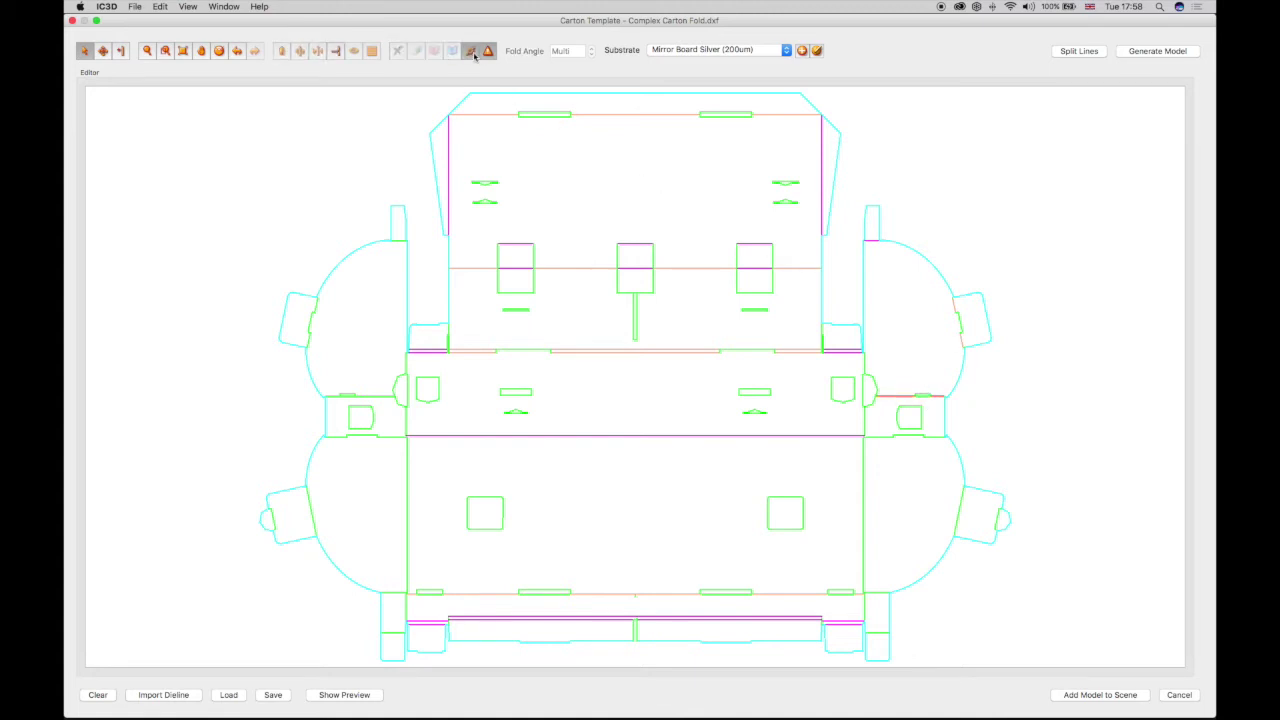
{"action": "left_click", "coordinate": [877, 439]}
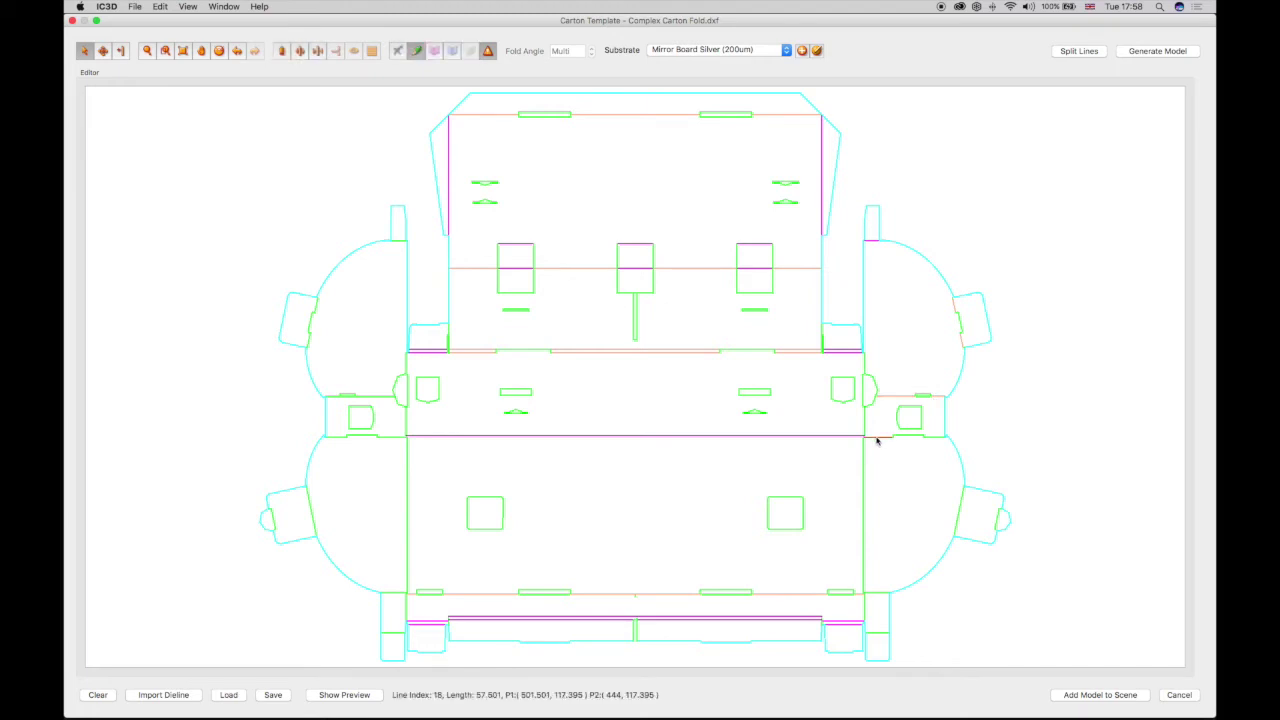
{"action": "left_click", "coordinate": [935, 440], "text": "shift"}
{"action": "left_click", "coordinate": [471, 51]}
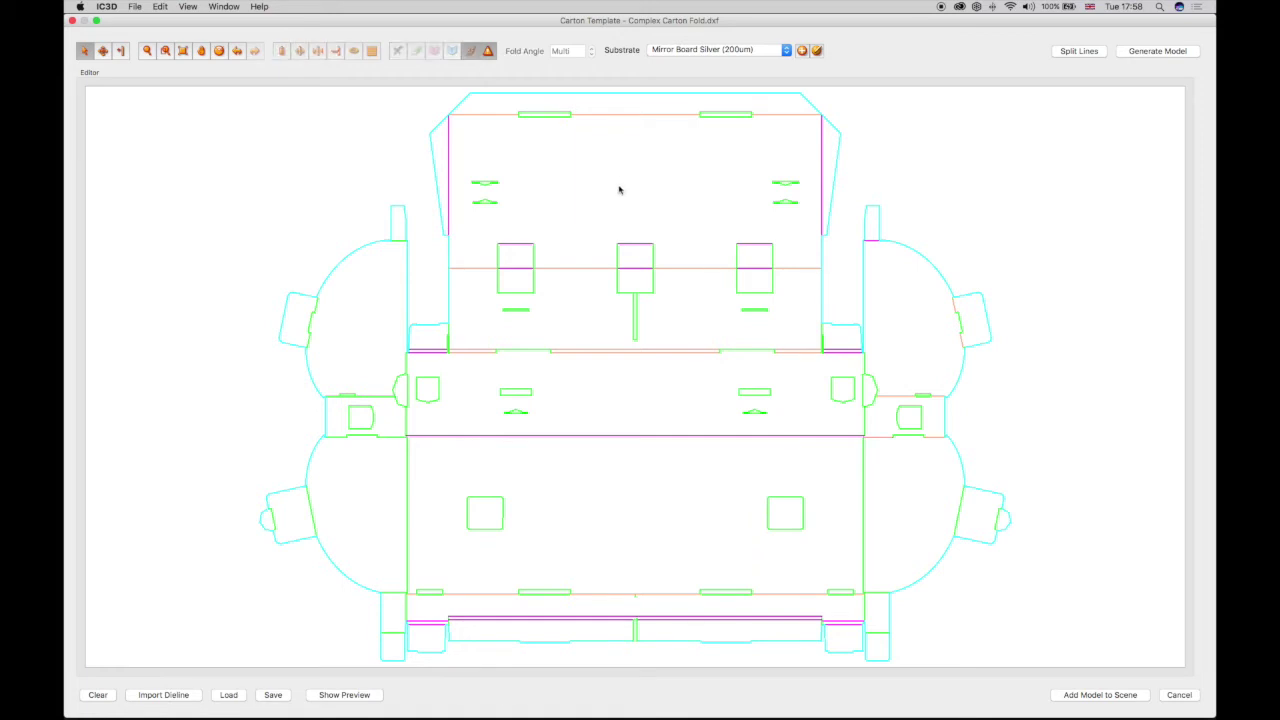
Set the lower right rounded panel's outer-tab creases, bottom-strip creases and long vertical joint with the large panel as magenta folds.
{"action": "left_click_drag", "start_coordinate": [947, 510], "coordinate": [998, 524]}
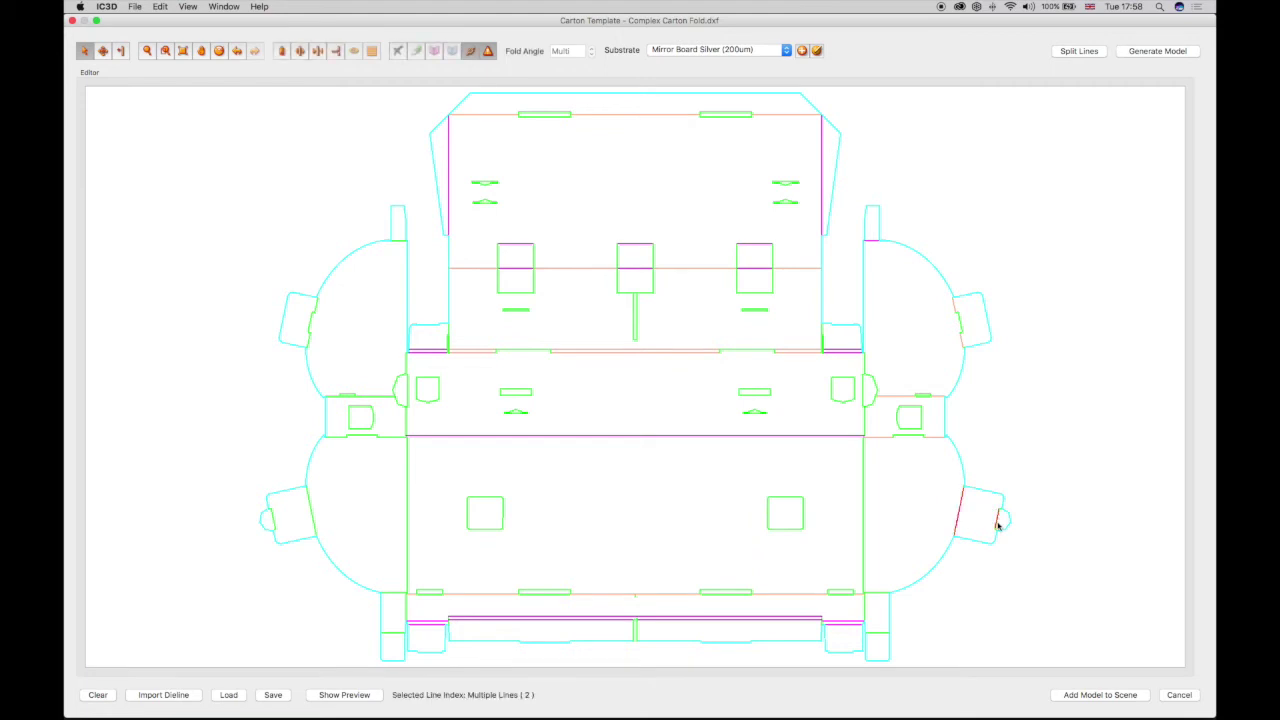
{"action": "left_click", "coordinate": [432, 50]}
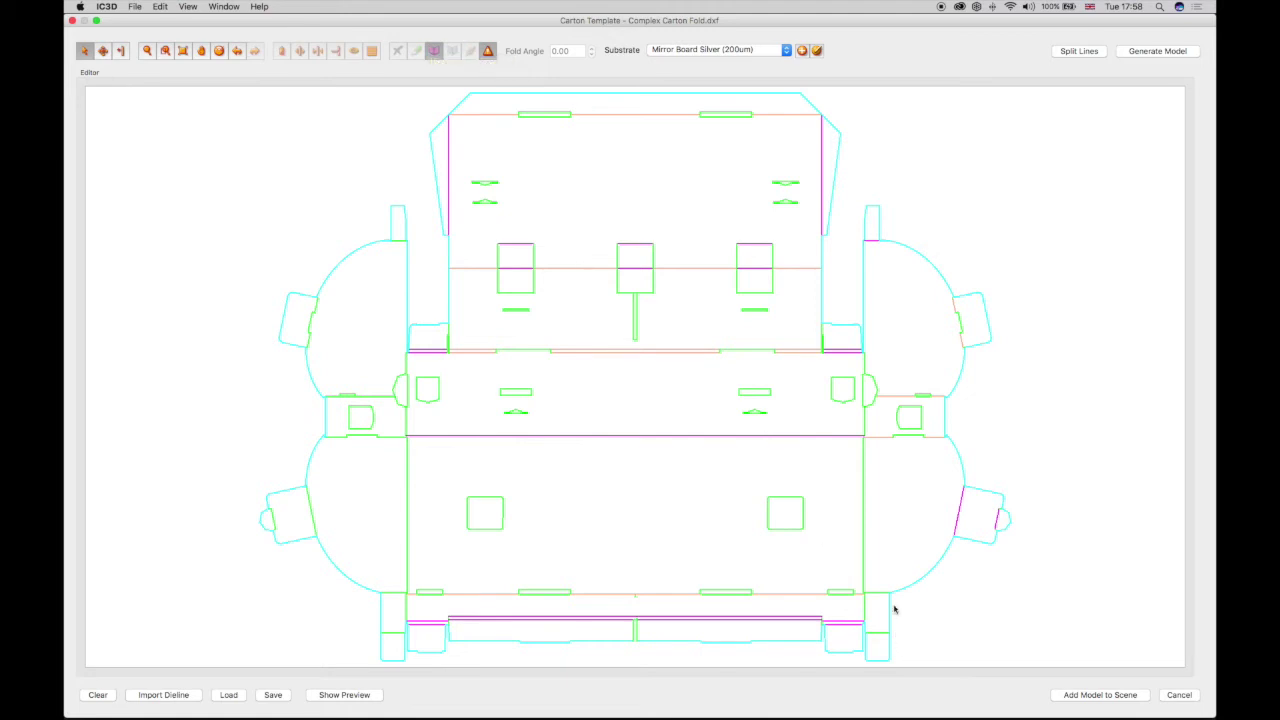
{"action": "left_click_drag", "start_coordinate": [878, 572], "coordinate": [874, 634]}
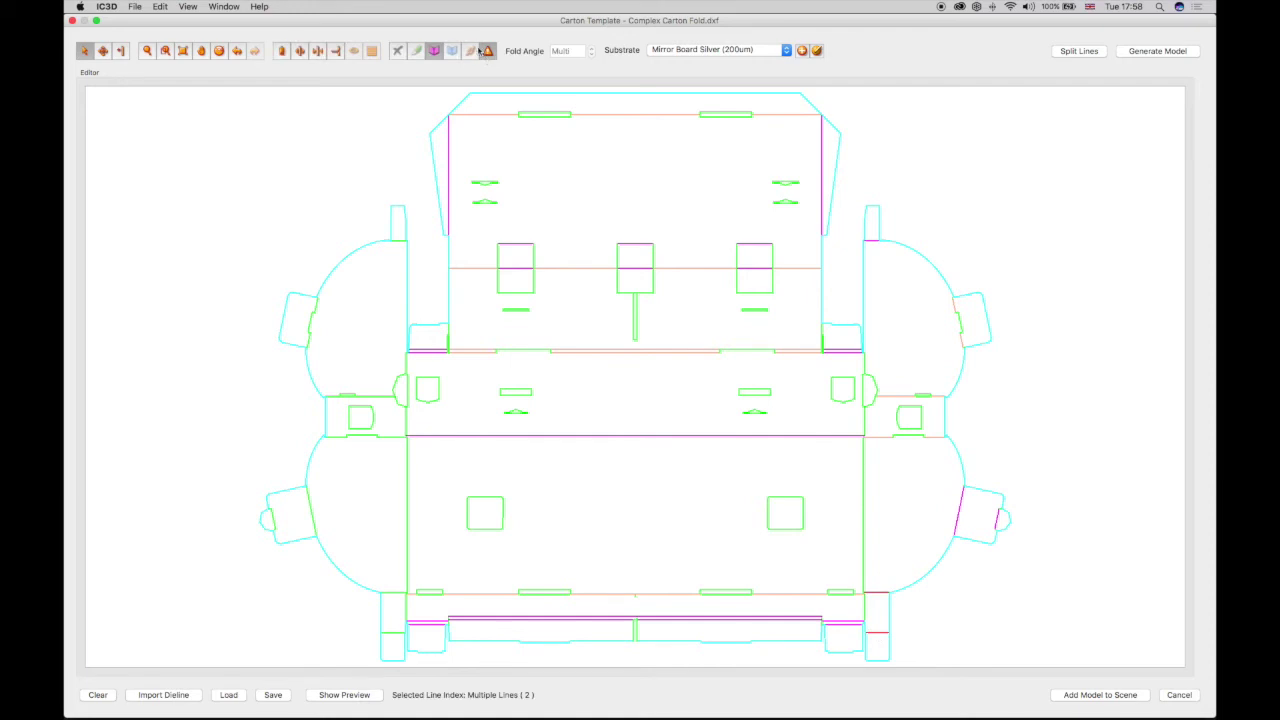
{"action": "left_click", "coordinate": [433, 51]}
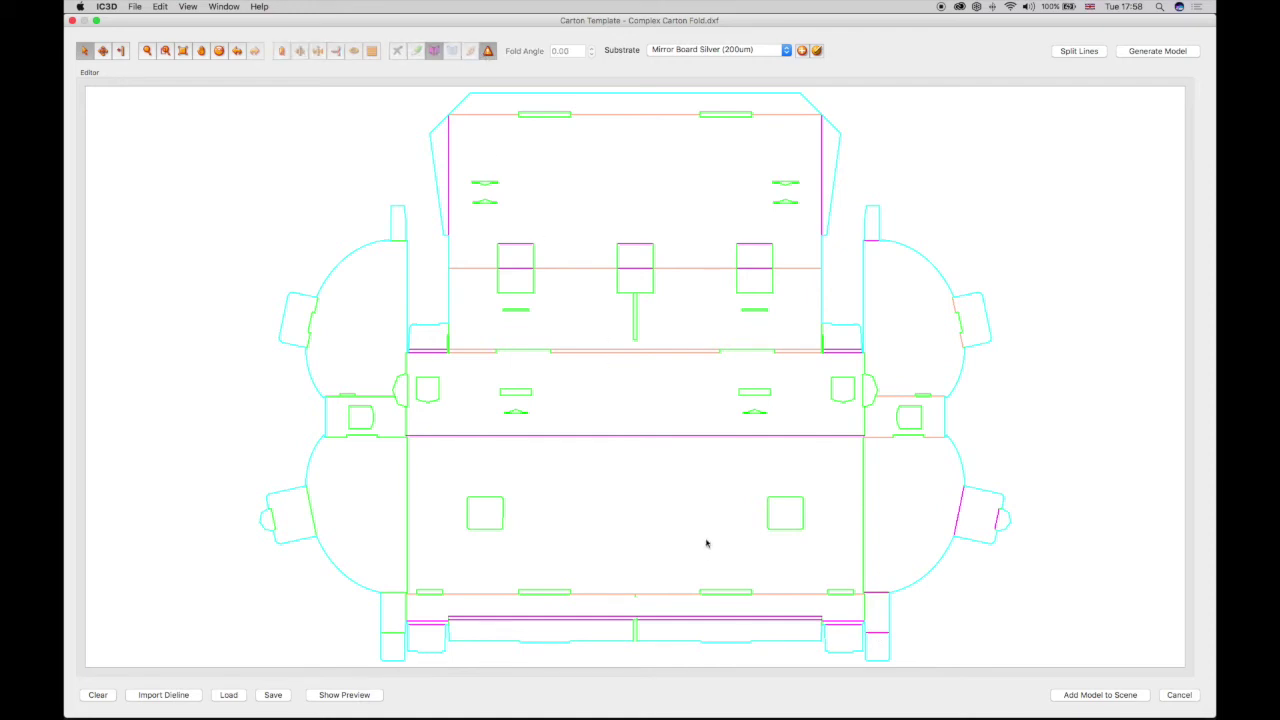
{"action": "left_click_drag", "start_coordinate": [848, 515], "coordinate": [877, 497]}
{"action": "left_click", "coordinate": [435, 51]}
Set the upper left rounded panel's top-tab crease as a magenta fold and its outer tab's two crease segments as orange folds.
{"action": "left_click", "coordinate": [401, 241]}
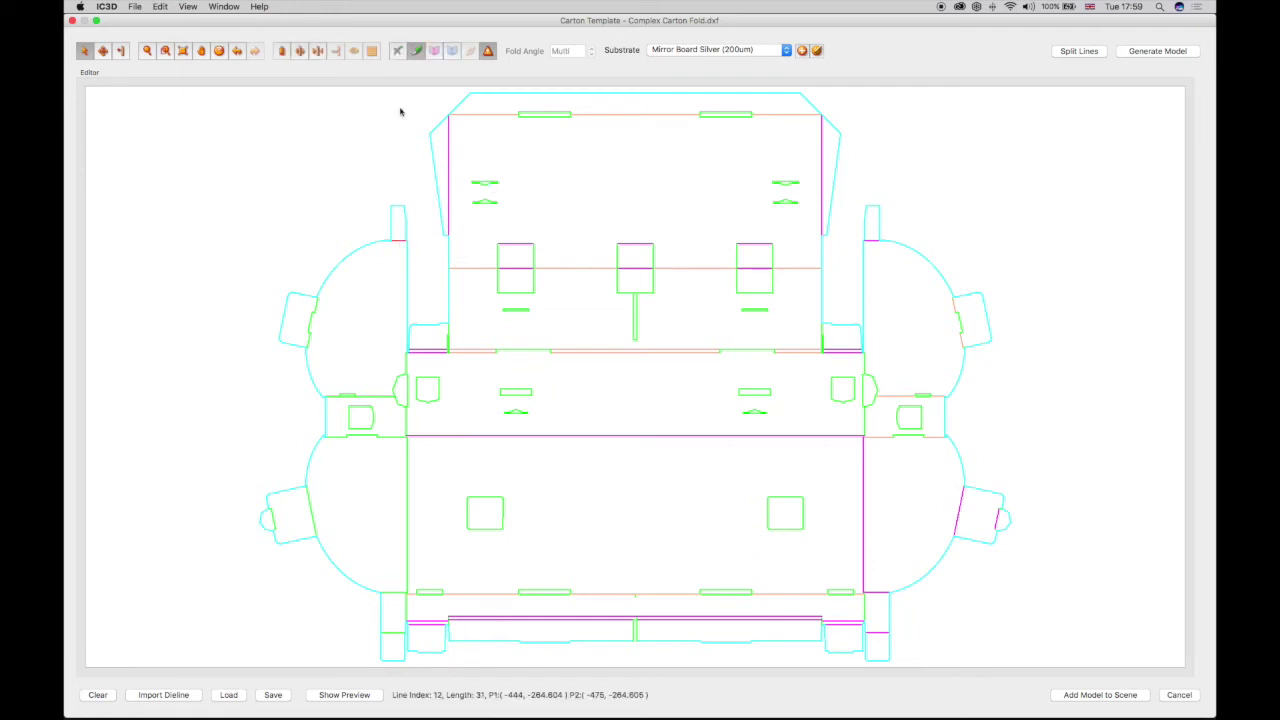
{"action": "left_click", "coordinate": [434, 52]}
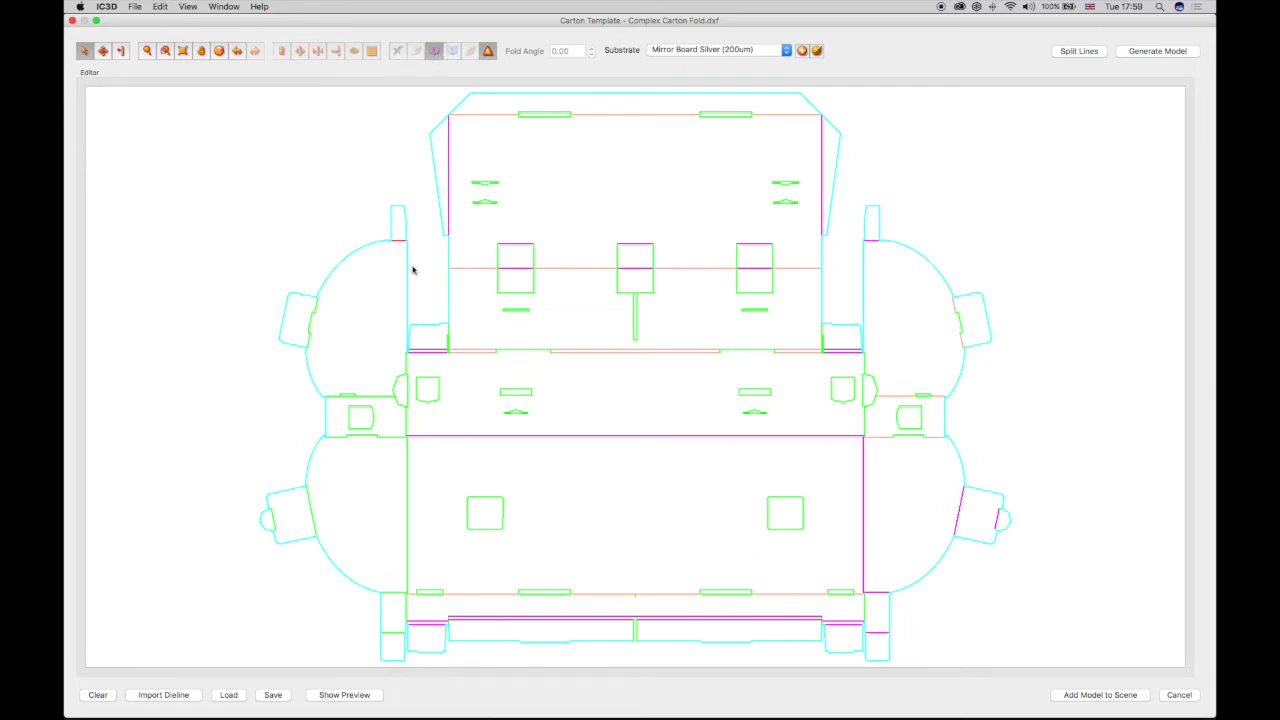
{"action": "left_click", "coordinate": [316, 305]}
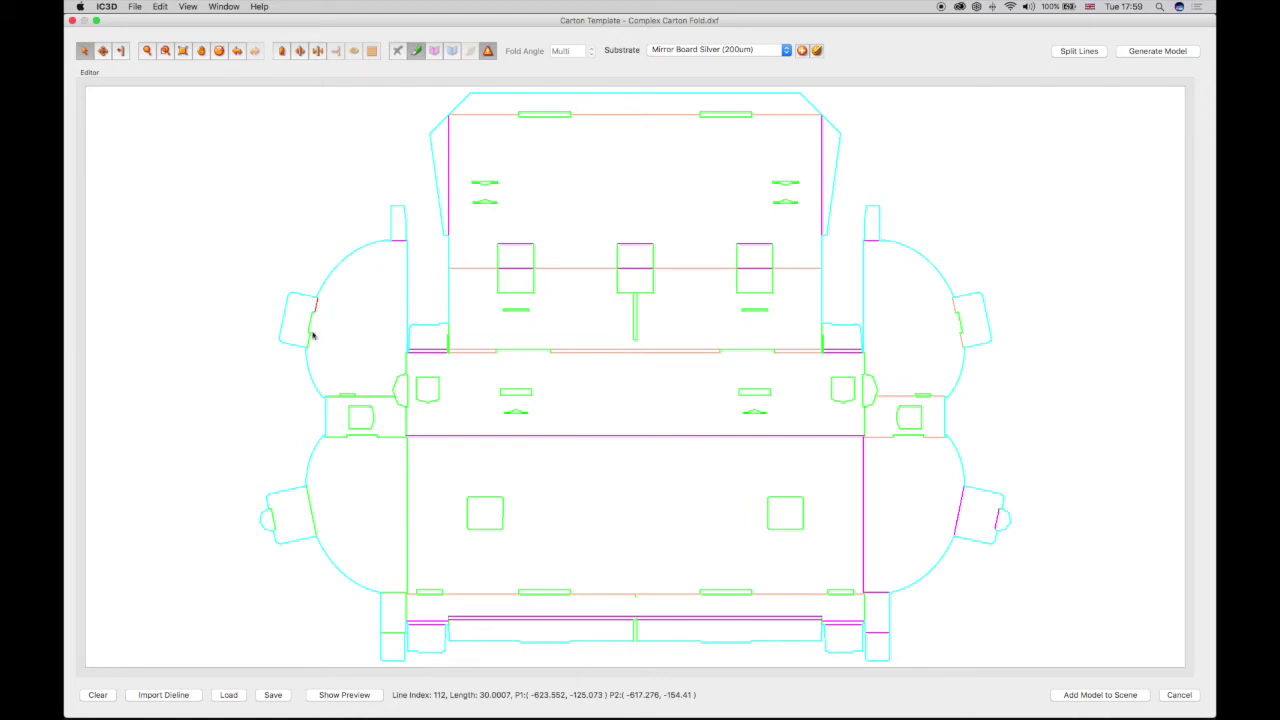
{"action": "left_click", "coordinate": [470, 51]}
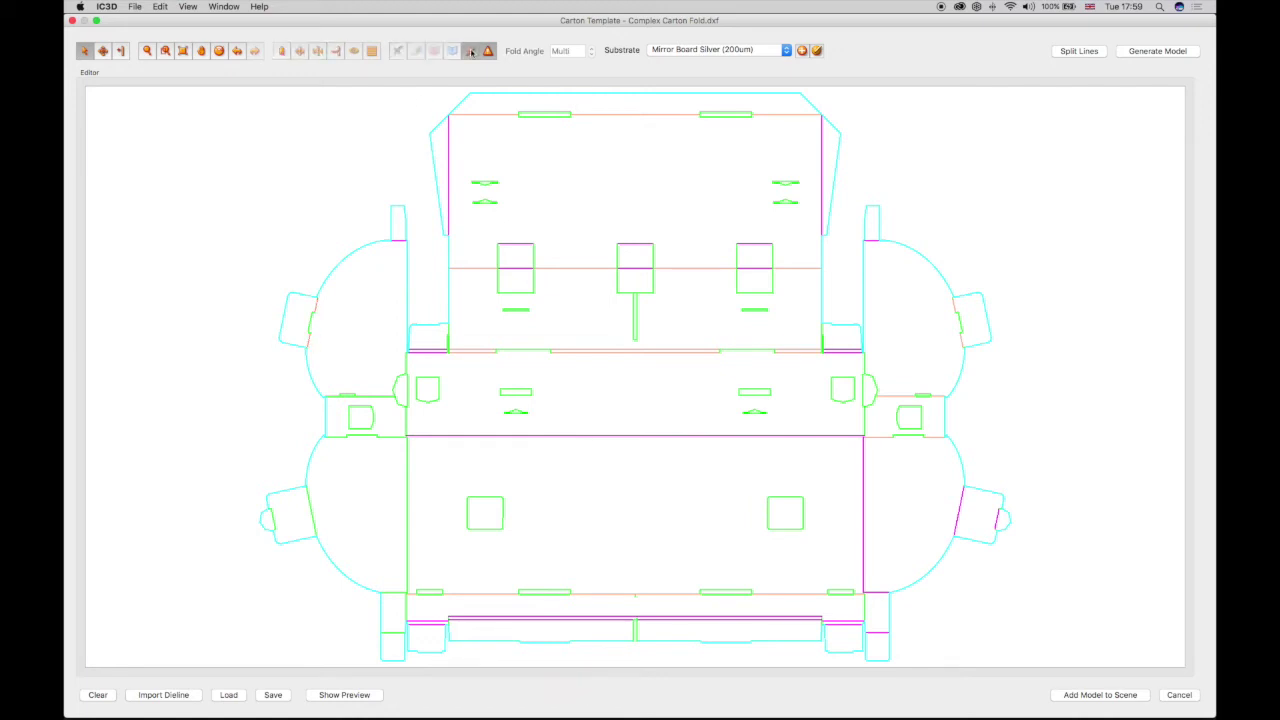
Set the crease segments along the upper and lower edges of the left small connecting panel to the orange fold-line type.
{"action": "left_click", "coordinate": [334, 397]}
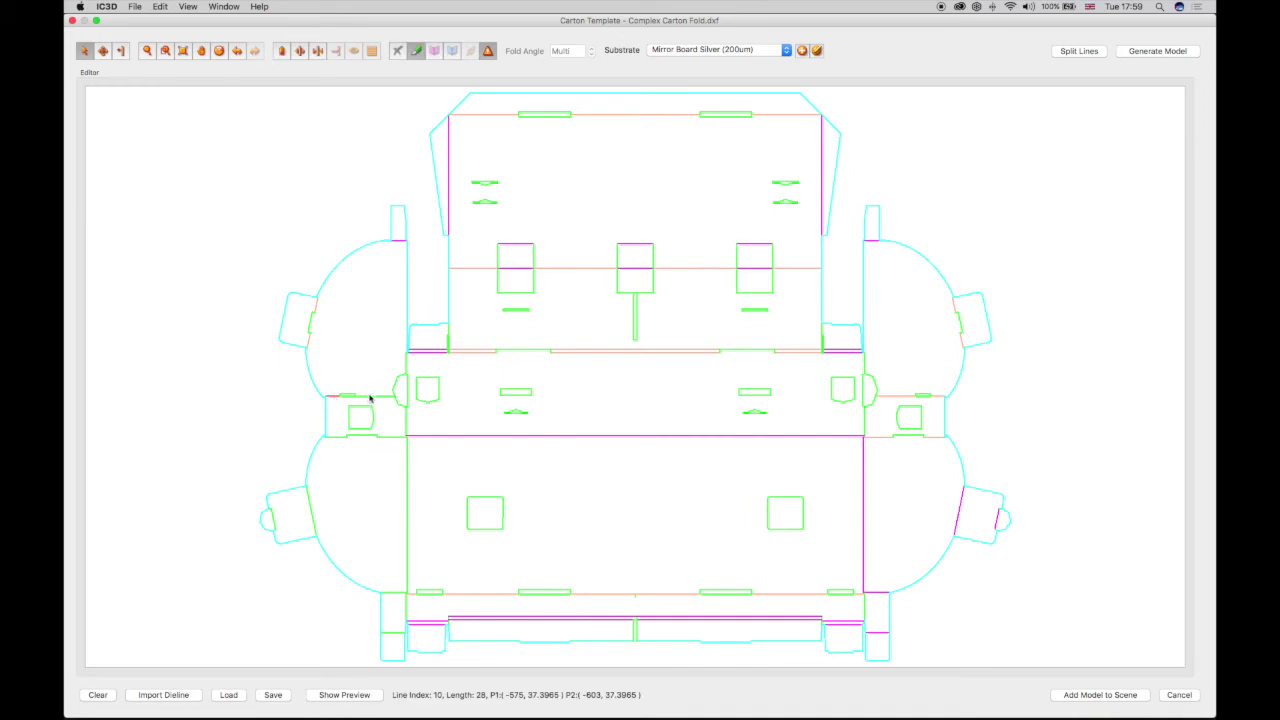
{"action": "left_click", "coordinate": [374, 397], "text": "shift"}
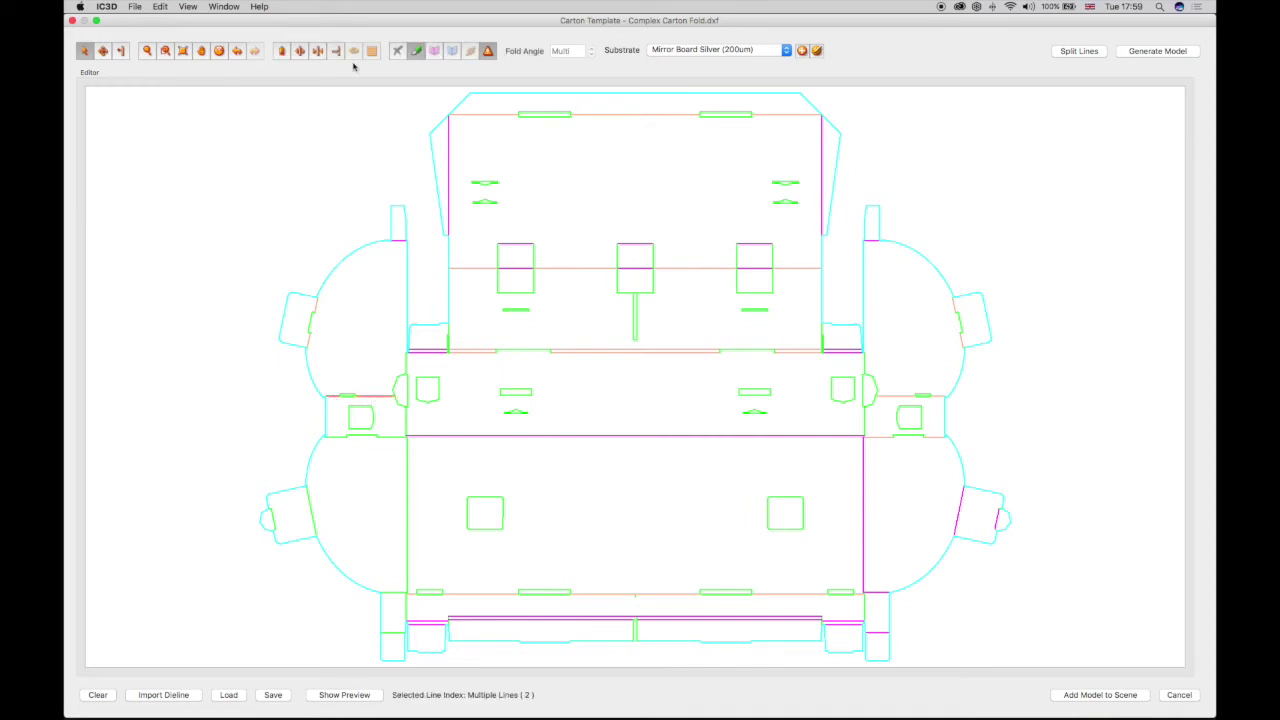
{"action": "left_click", "coordinate": [472, 52]}
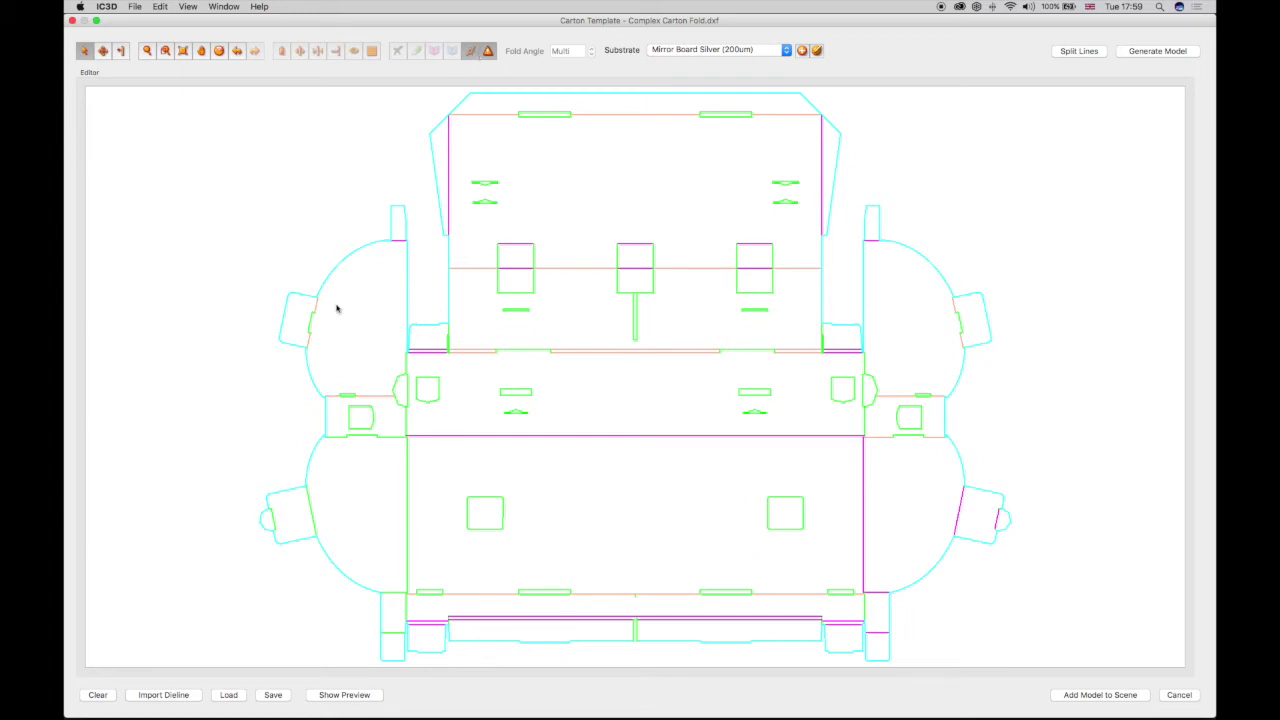
{"action": "left_click", "coordinate": [337, 437]}
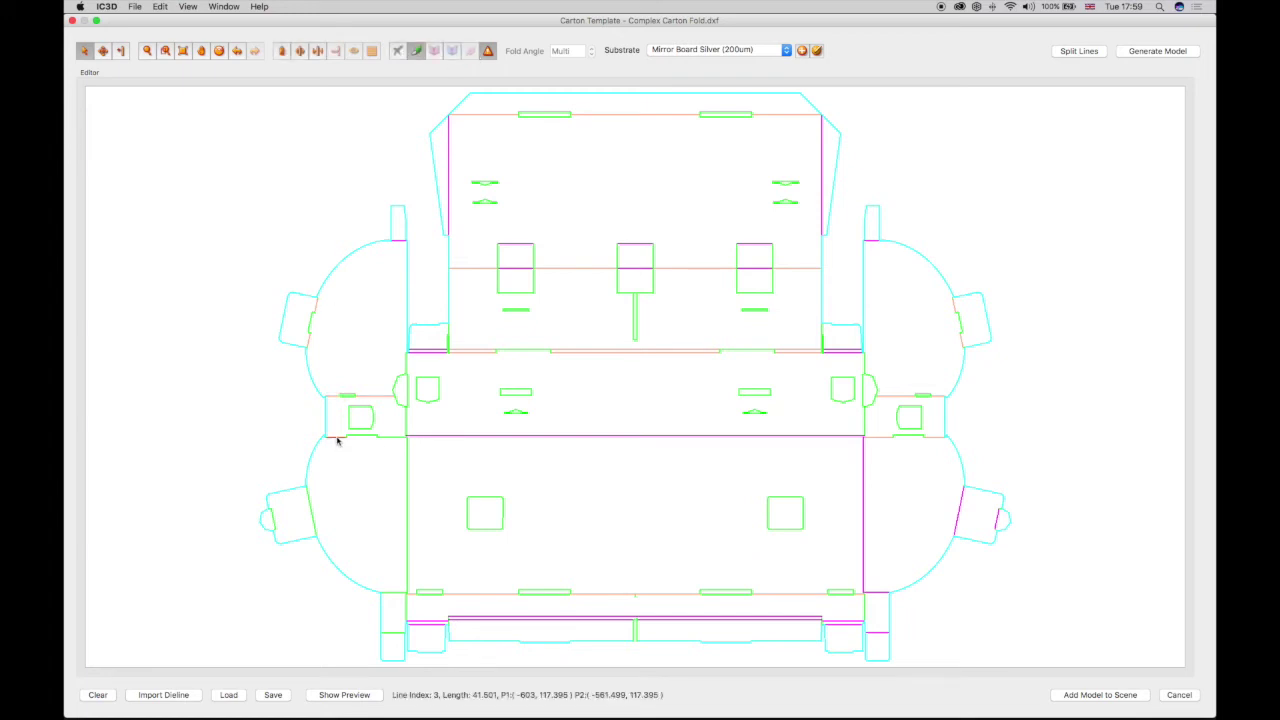
{"action": "left_click", "coordinate": [391, 437], "text": "shift"}
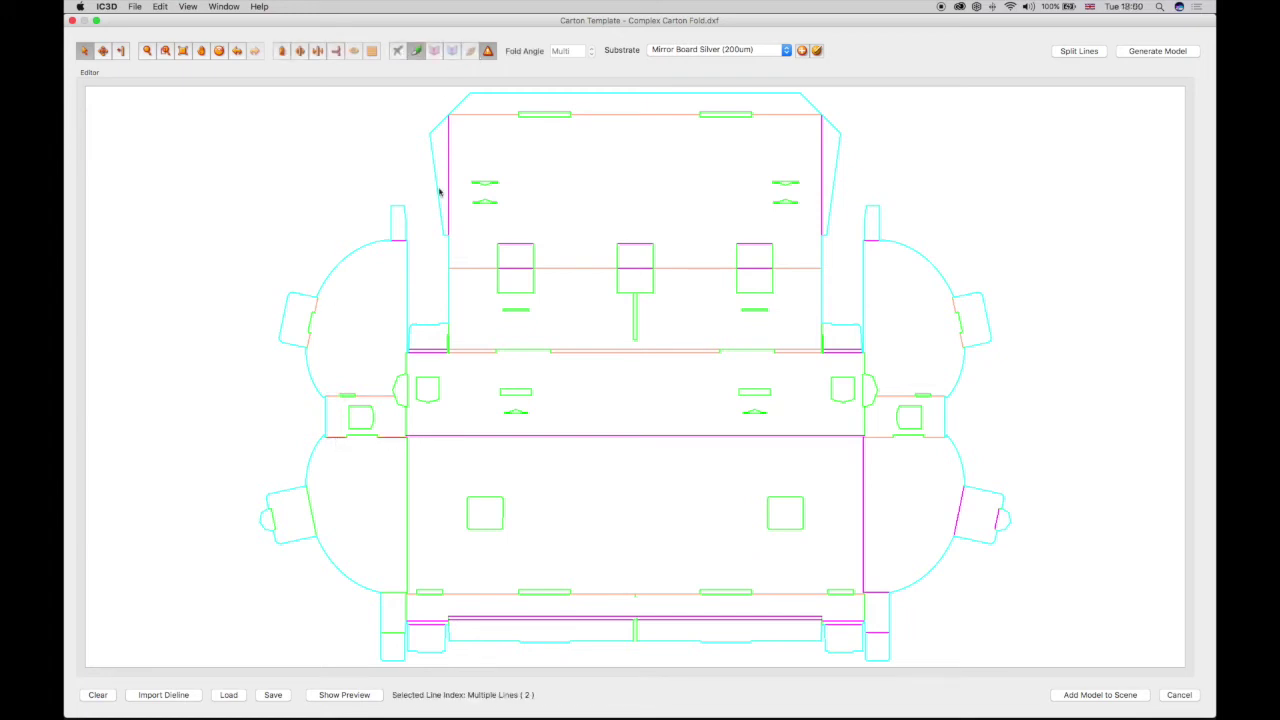
{"action": "left_click", "coordinate": [470, 52]}
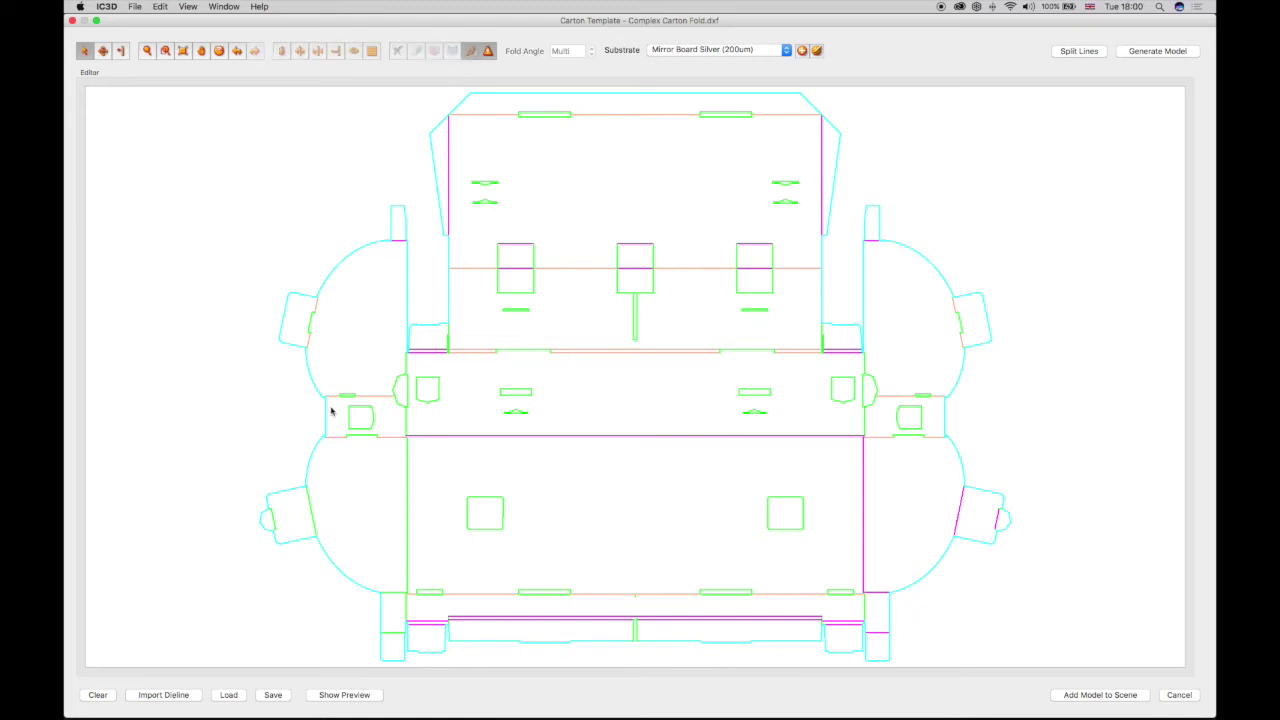
Set the lower left rounded panel's two outer-tab creases and two bottom-strip creases as magenta folds.
{"action": "left_click", "coordinate": [268, 518]}
{"action": "left_click", "coordinate": [323, 517]}
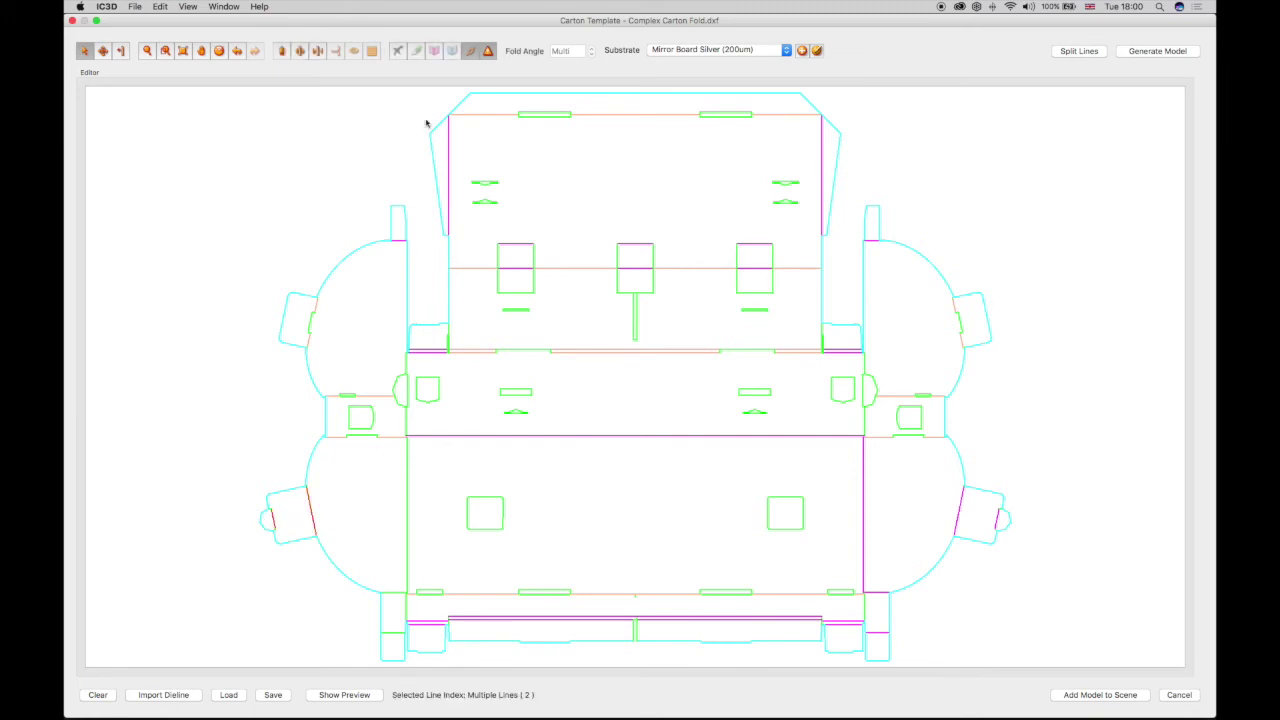
{"action": "left_click", "coordinate": [434, 50]}
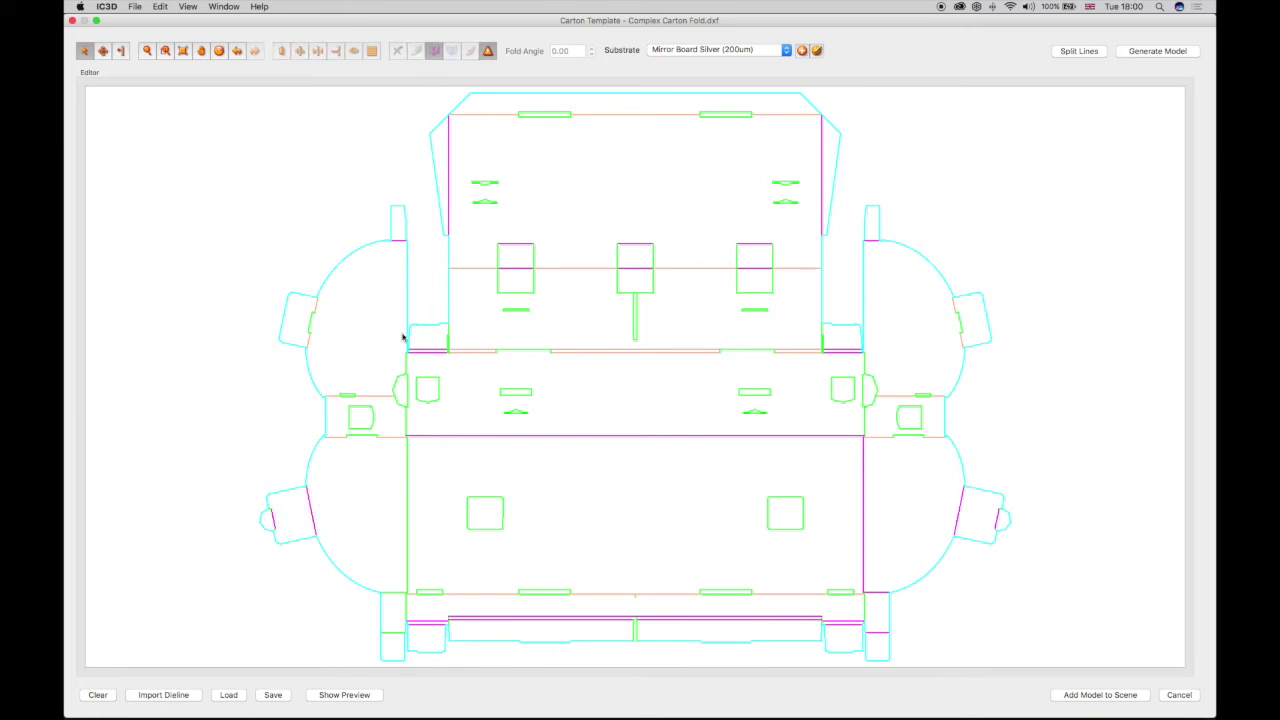
{"action": "left_click_drag", "start_coordinate": [391, 582], "coordinate": [396, 652]}
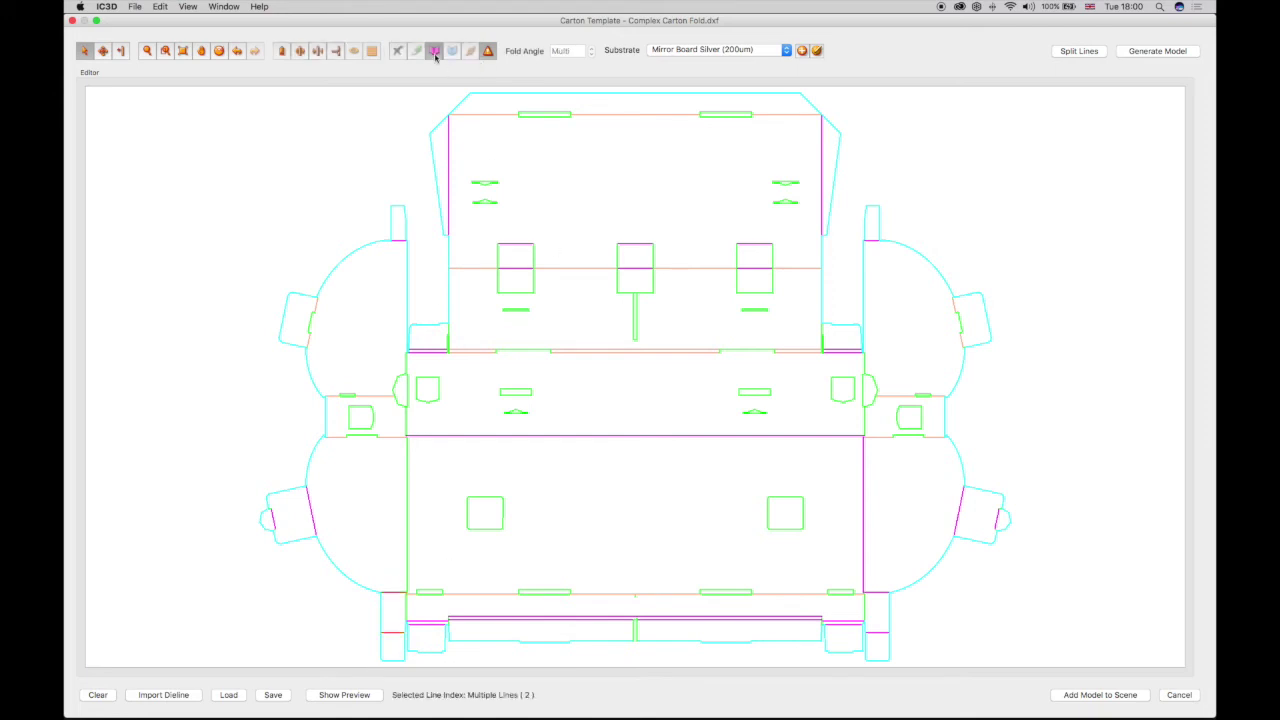
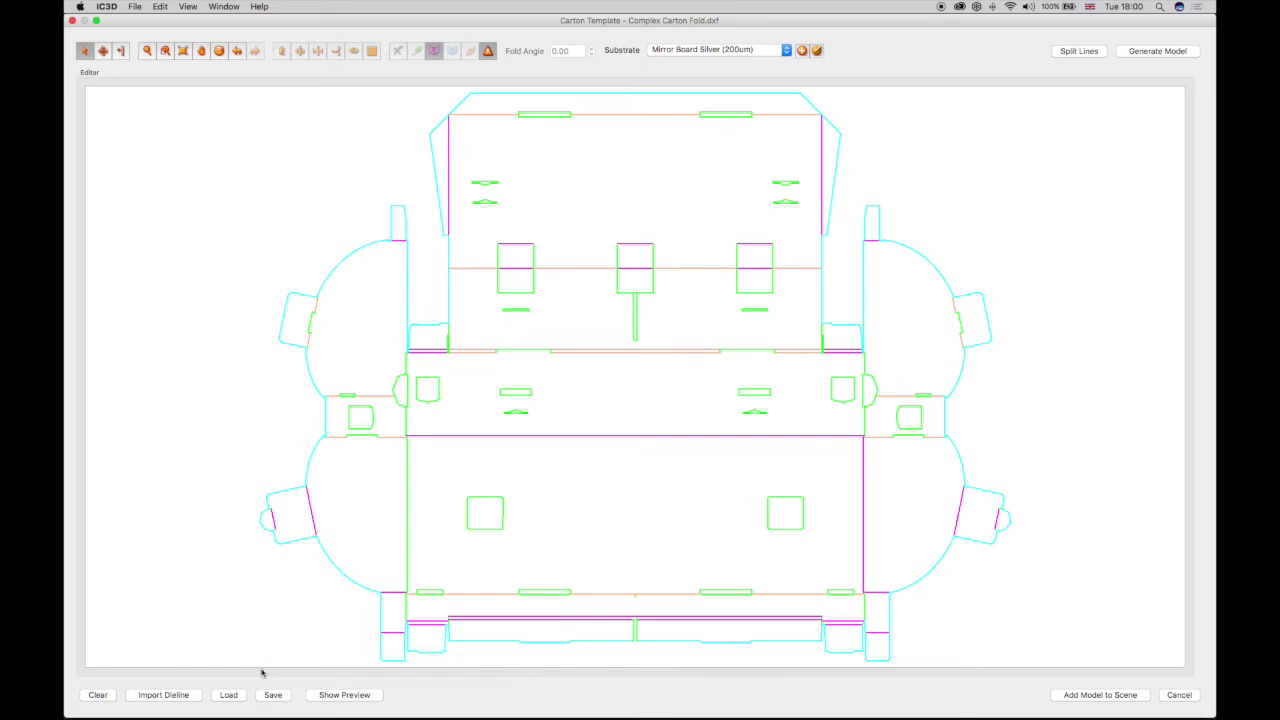
Save the carton data as Complex Carton Fold.ctd in the Complex Carton Fold folder on the Desktop.
{"action": "left_click", "coordinate": [272, 698]}
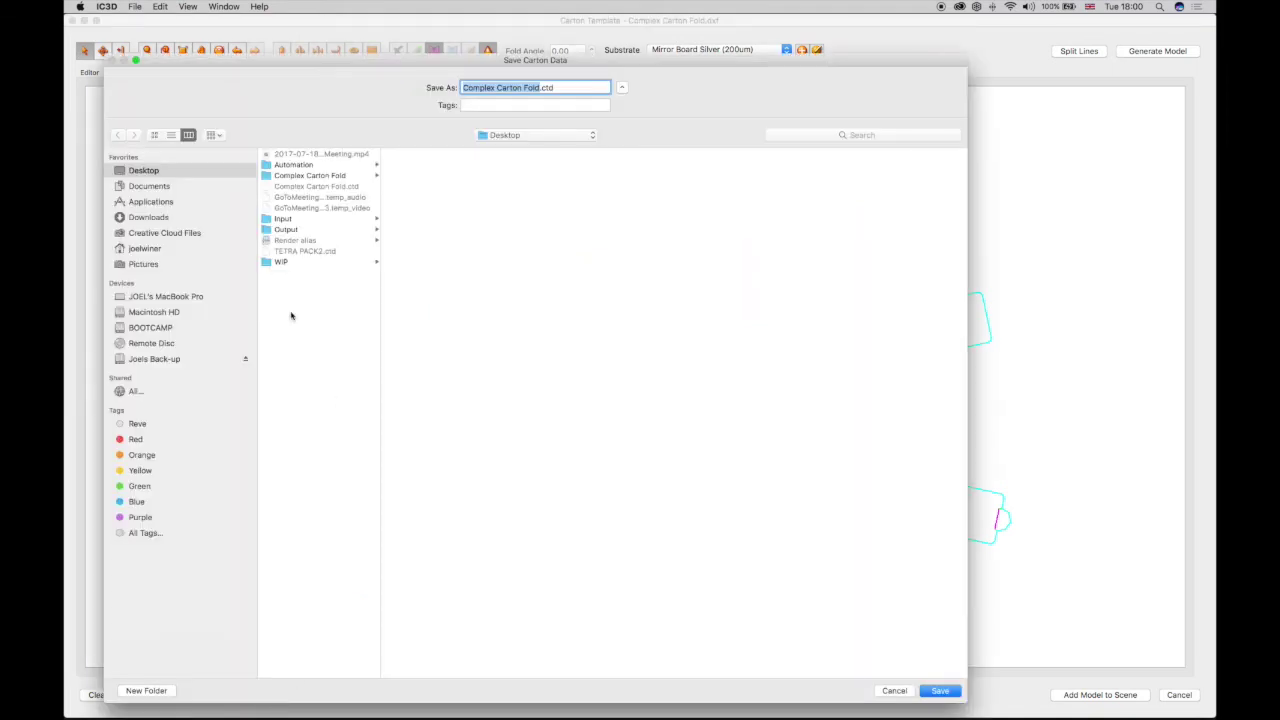
{"action": "left_click", "coordinate": [326, 178]}
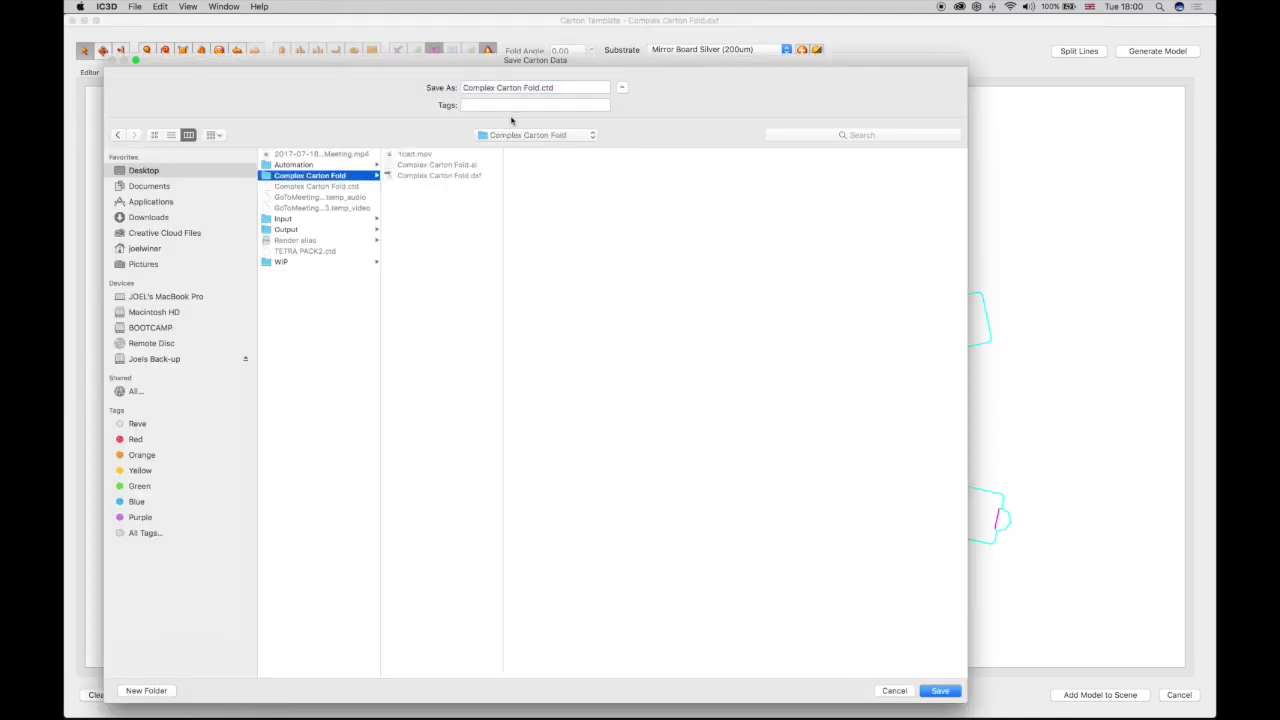
{"action": "left_click", "coordinate": [941, 694]}
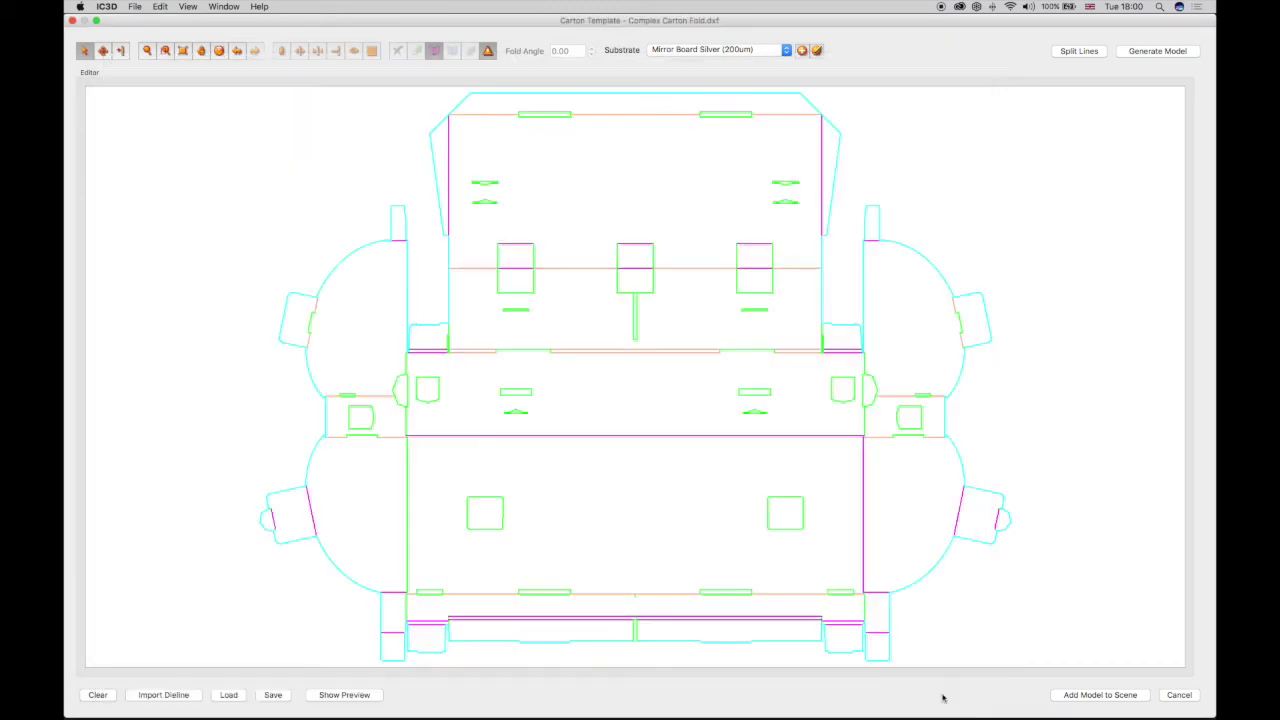
Load the Complex Carton.ctd template and generate its 3D model in the preview.
{"action": "left_click", "coordinate": [228, 695]}
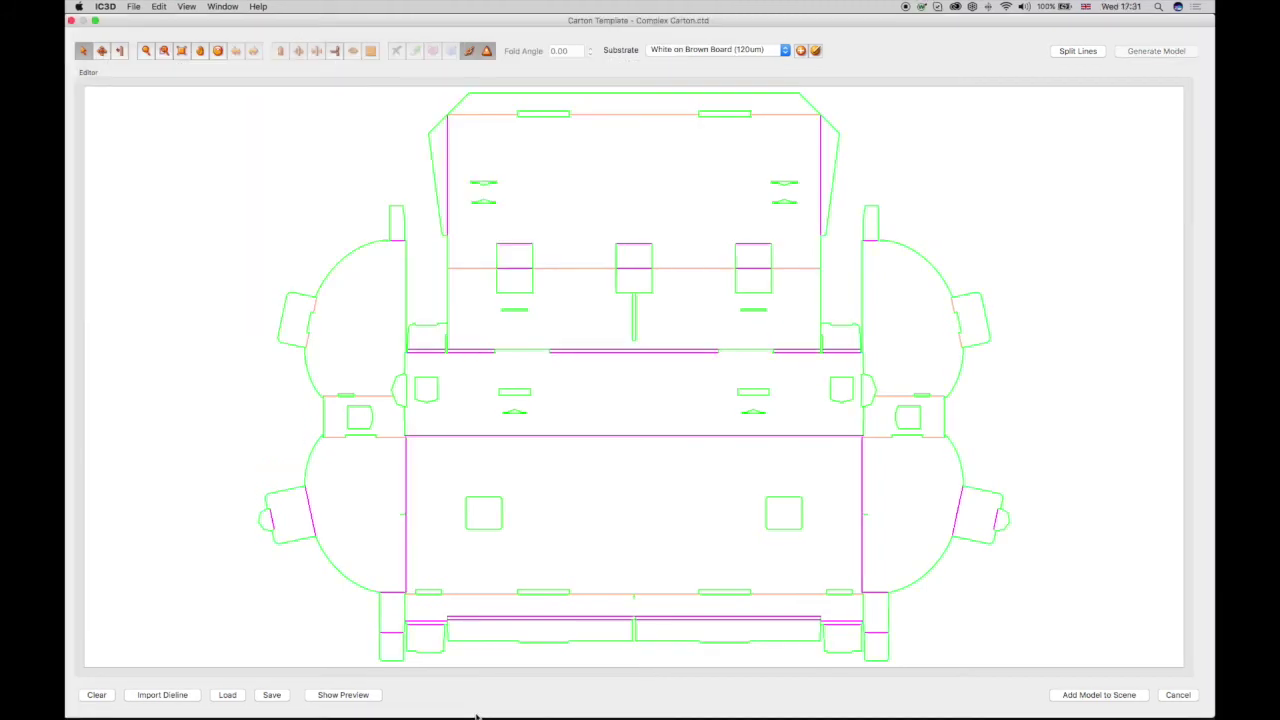
{"action": "left_click", "coordinate": [334, 695]}
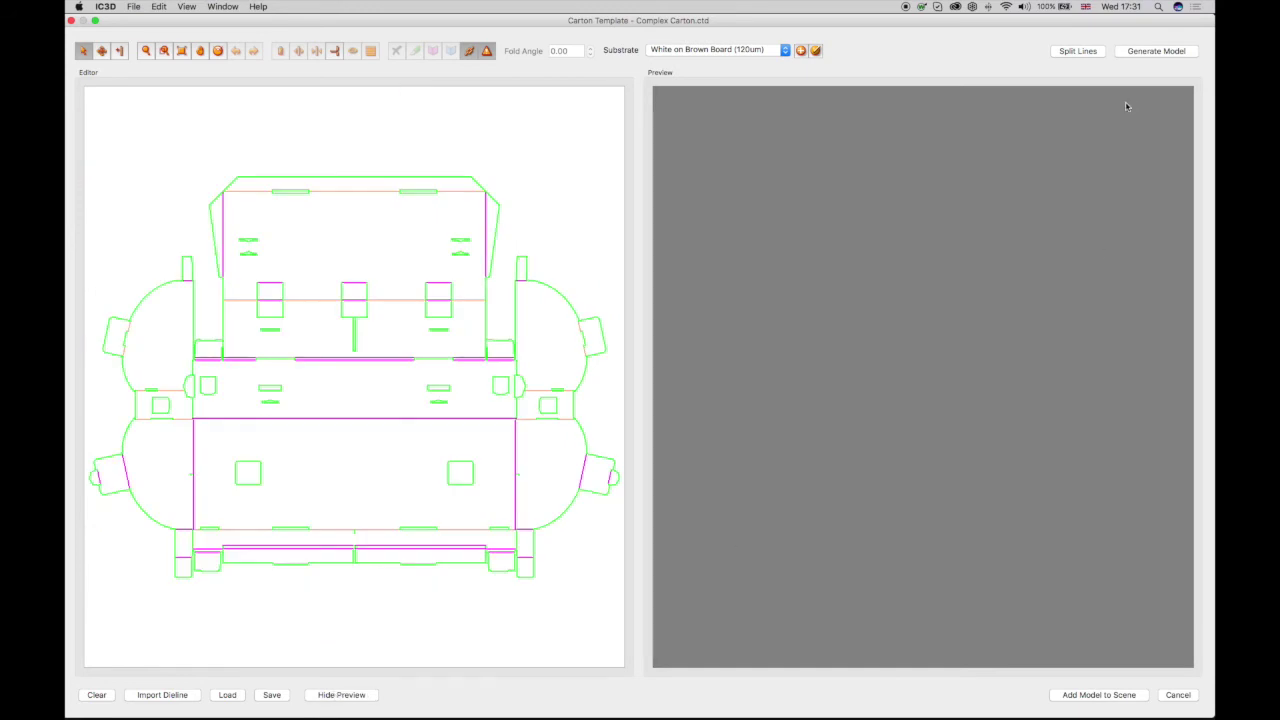
{"action": "left_click", "coordinate": [1155, 55]}
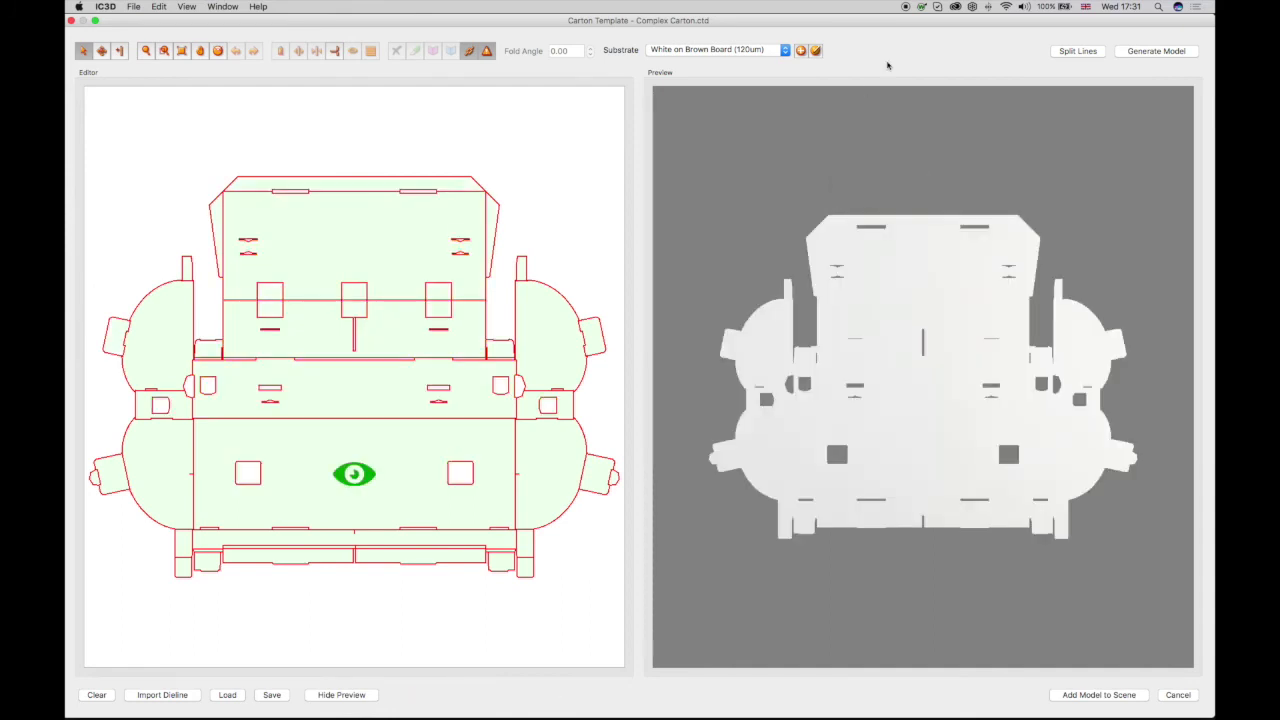
Try the large upper panel as the carton's front face, and restore the large lower central panel as the front face.
{"action": "left_click_drag", "start_coordinate": [885, 398], "coordinate": [861, 374]}
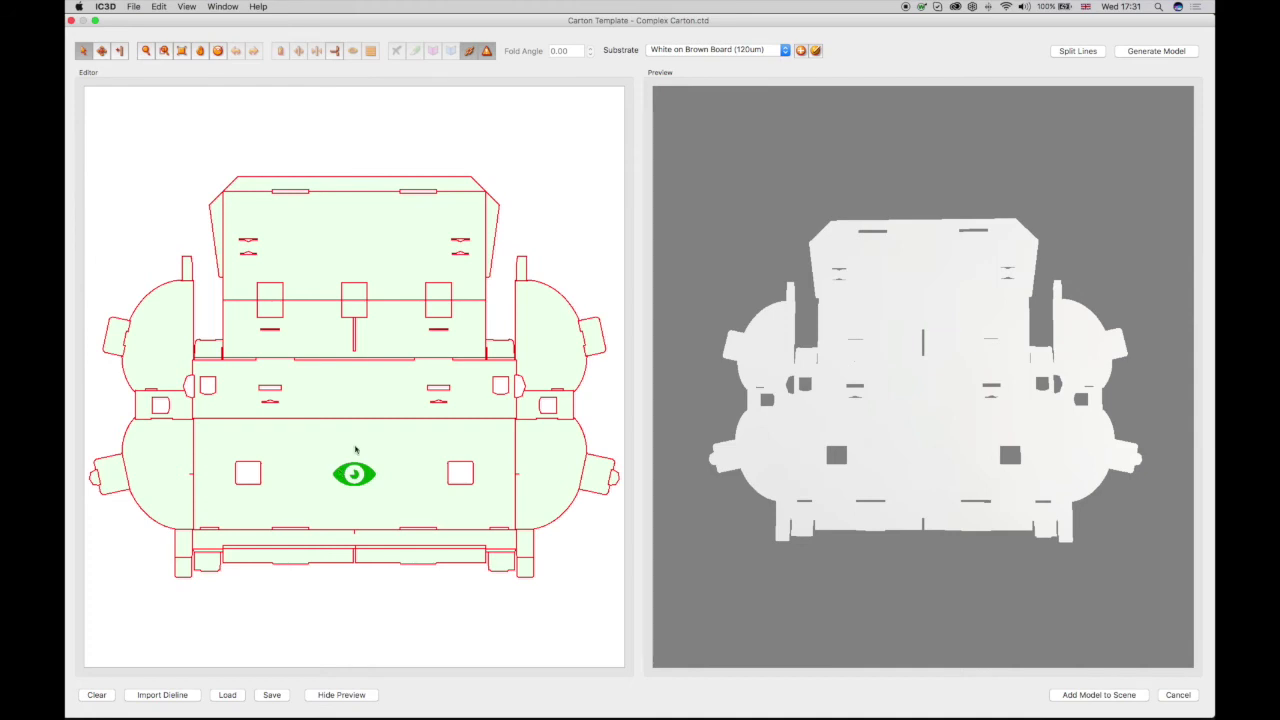
{"action": "left_click", "coordinate": [335, 261]}
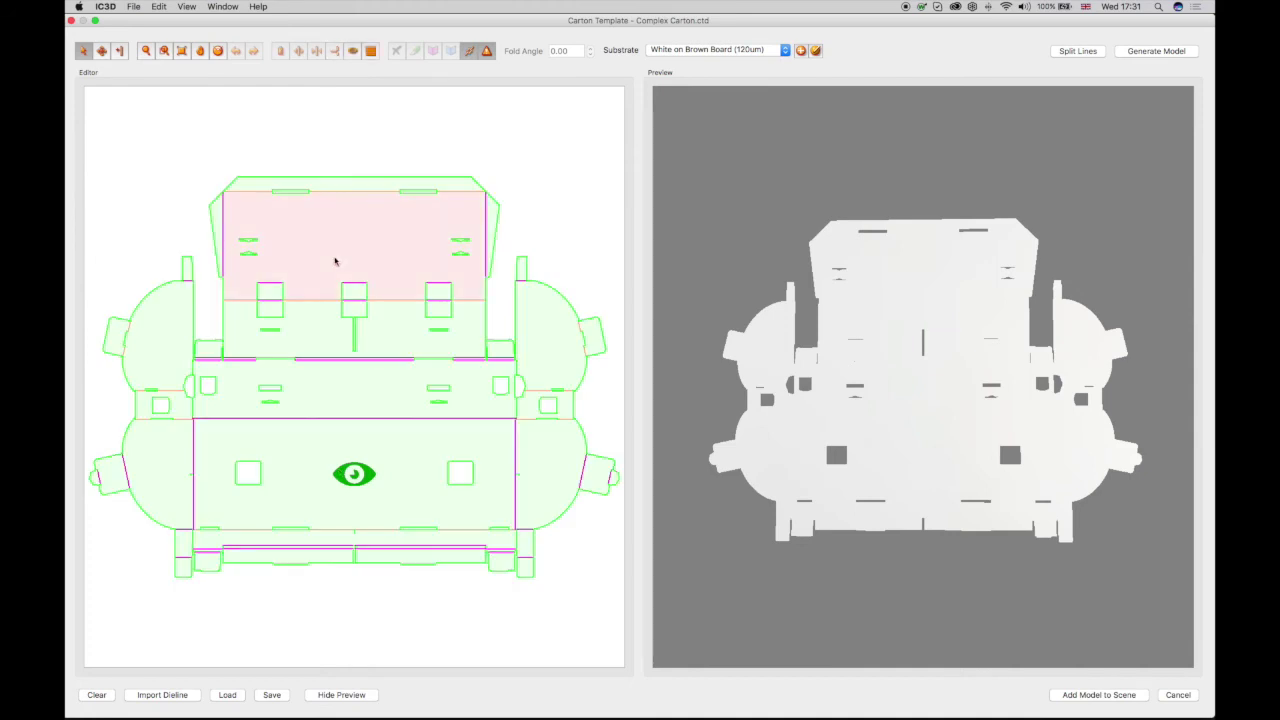
{"action": "left_click", "coordinate": [352, 52]}
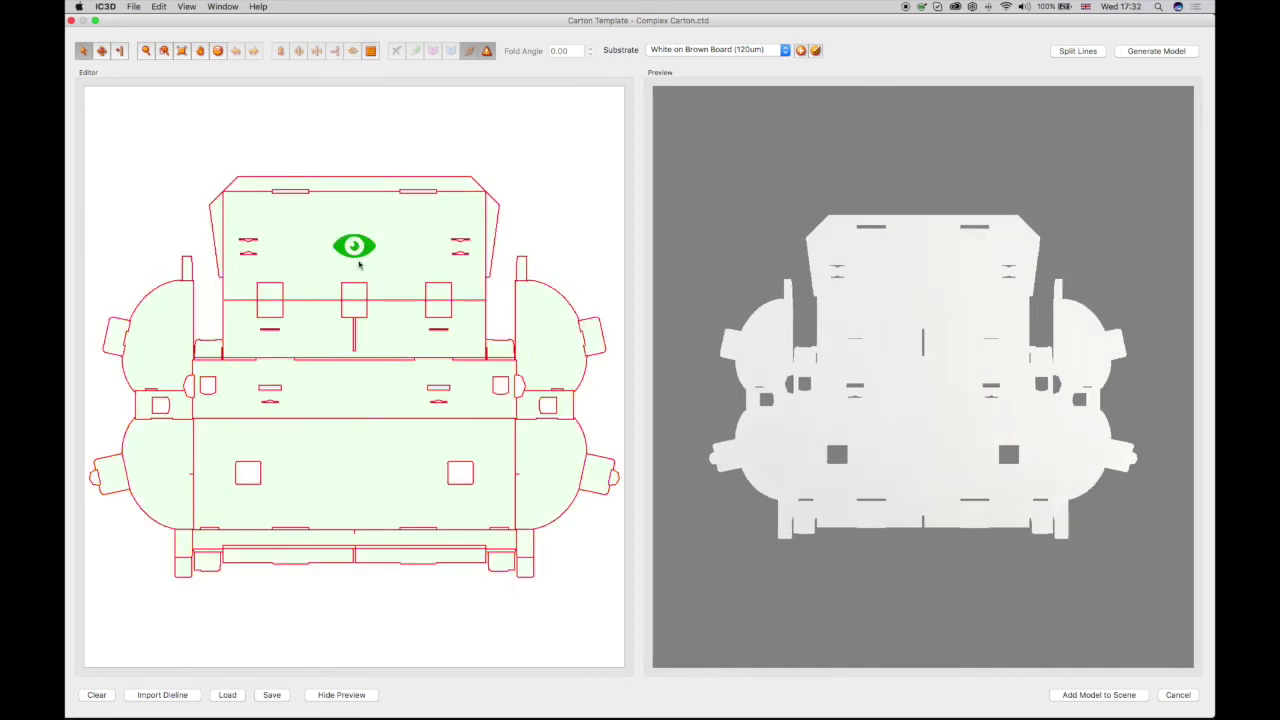
{"action": "left_click", "coordinate": [311, 471]}
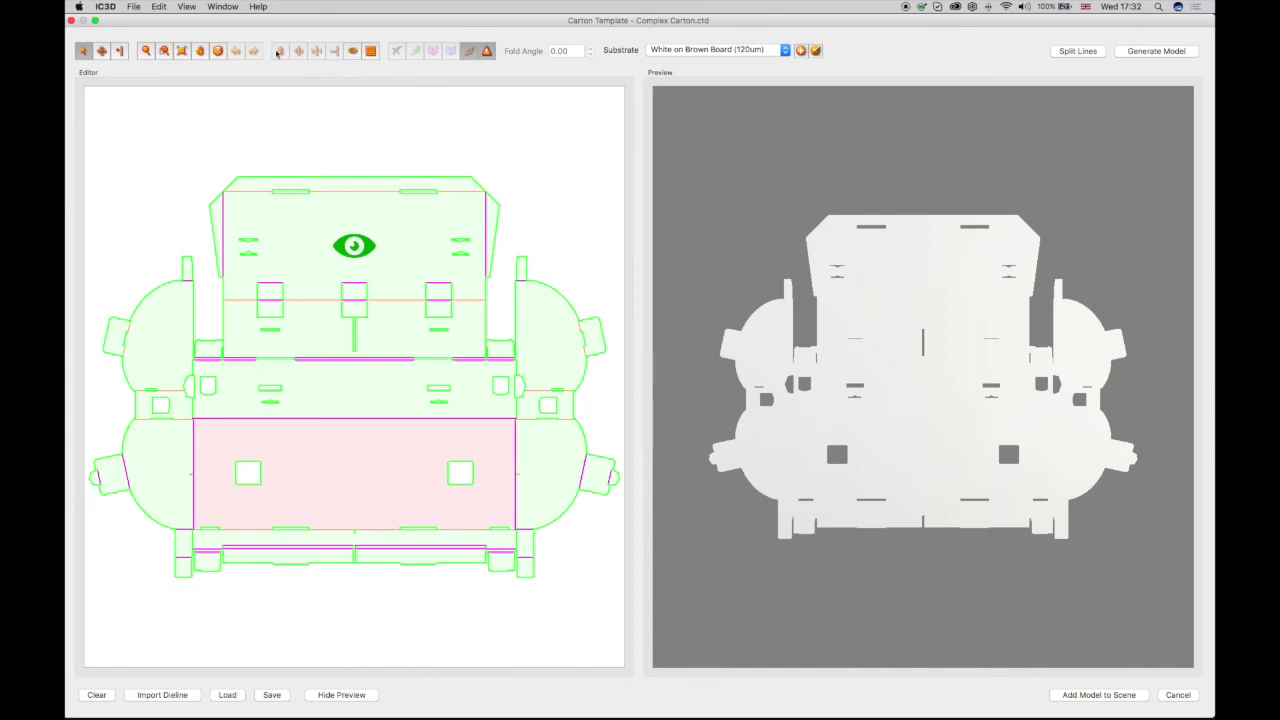
{"action": "left_click", "coordinate": [352, 52]}
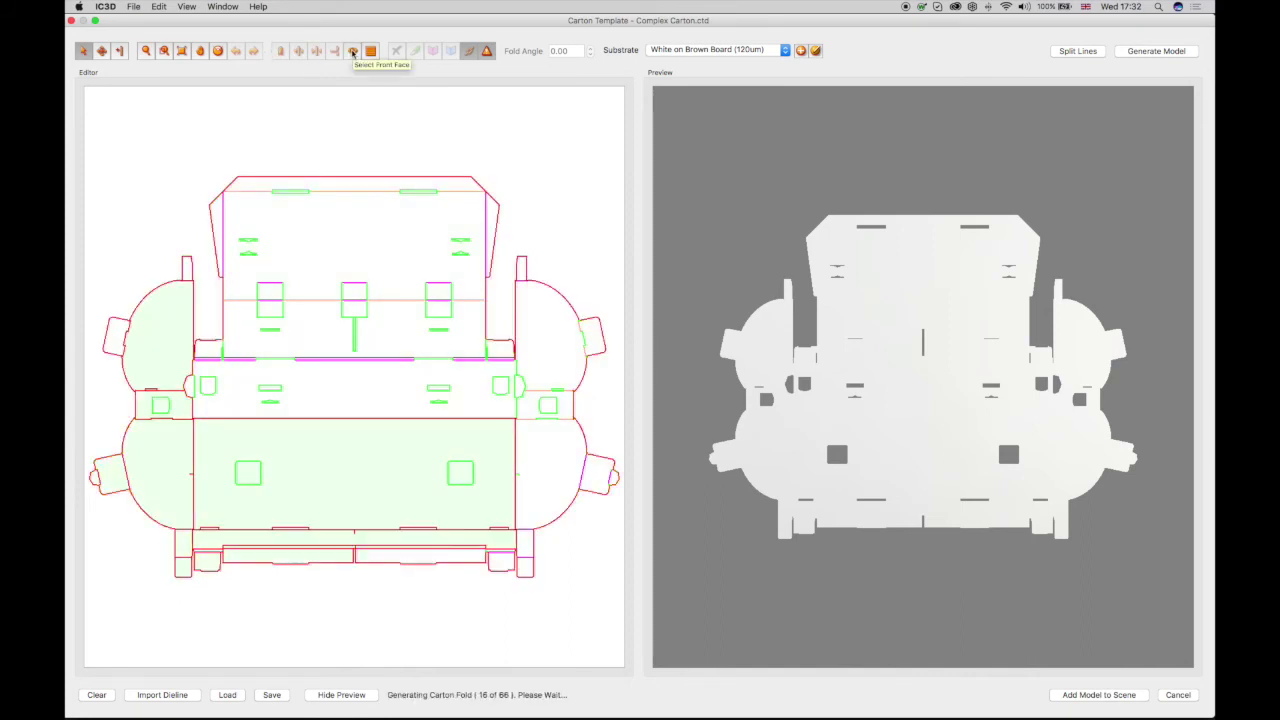
Try the Metallic Board substrate on the carton, and switch back to White on Brown Board (120um).
{"action": "left_click", "coordinate": [709, 49]}
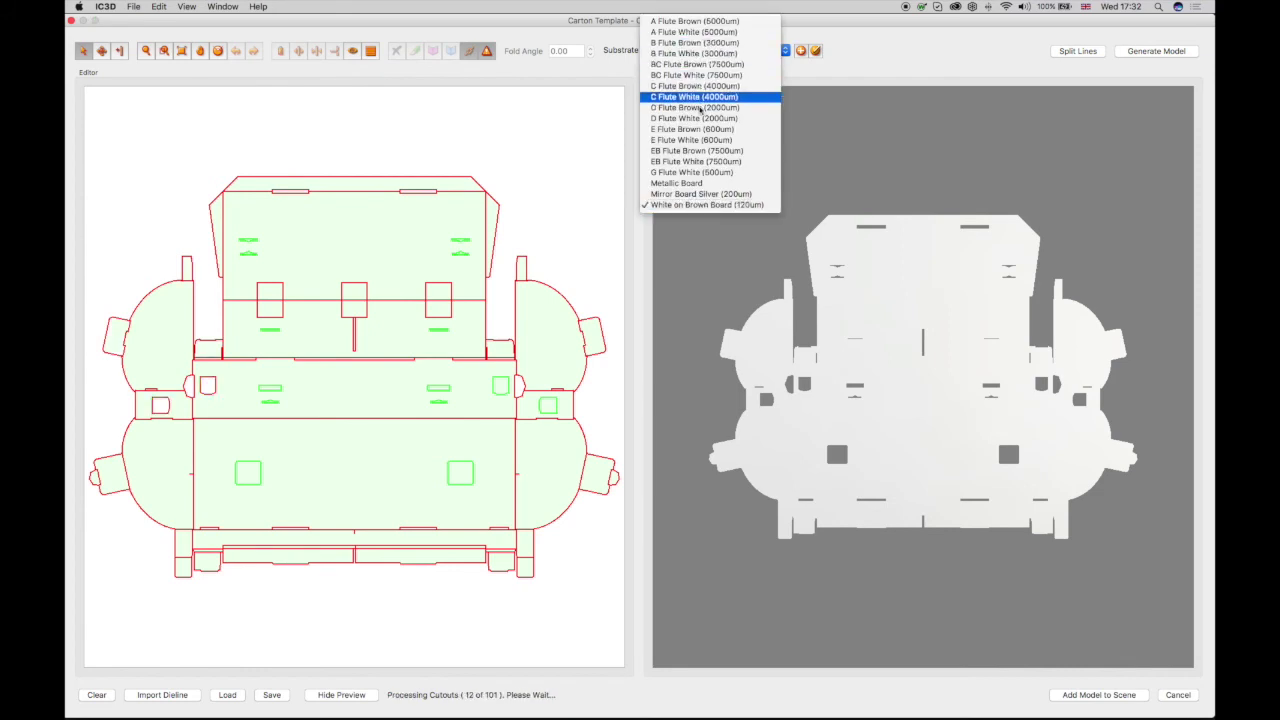
{"action": "left_click", "coordinate": [701, 185]}
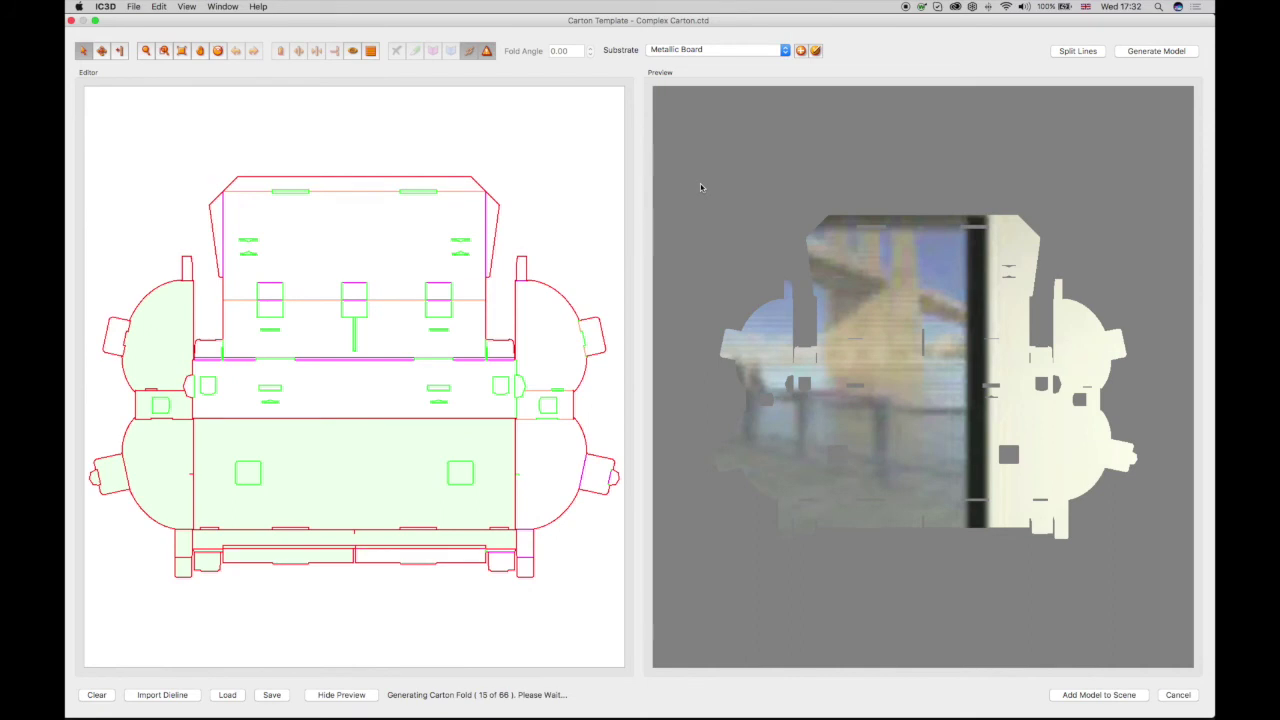
{"action": "left_click", "coordinate": [680, 50]}
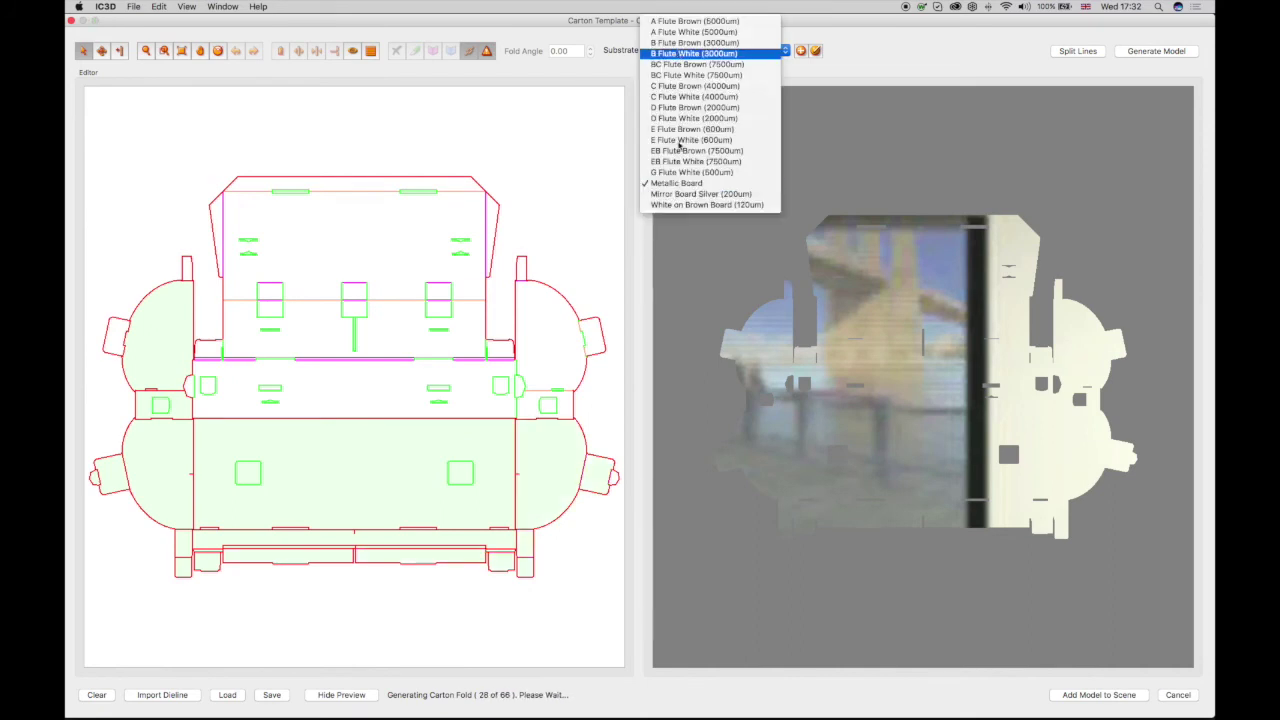
{"action": "left_click", "coordinate": [683, 205]}
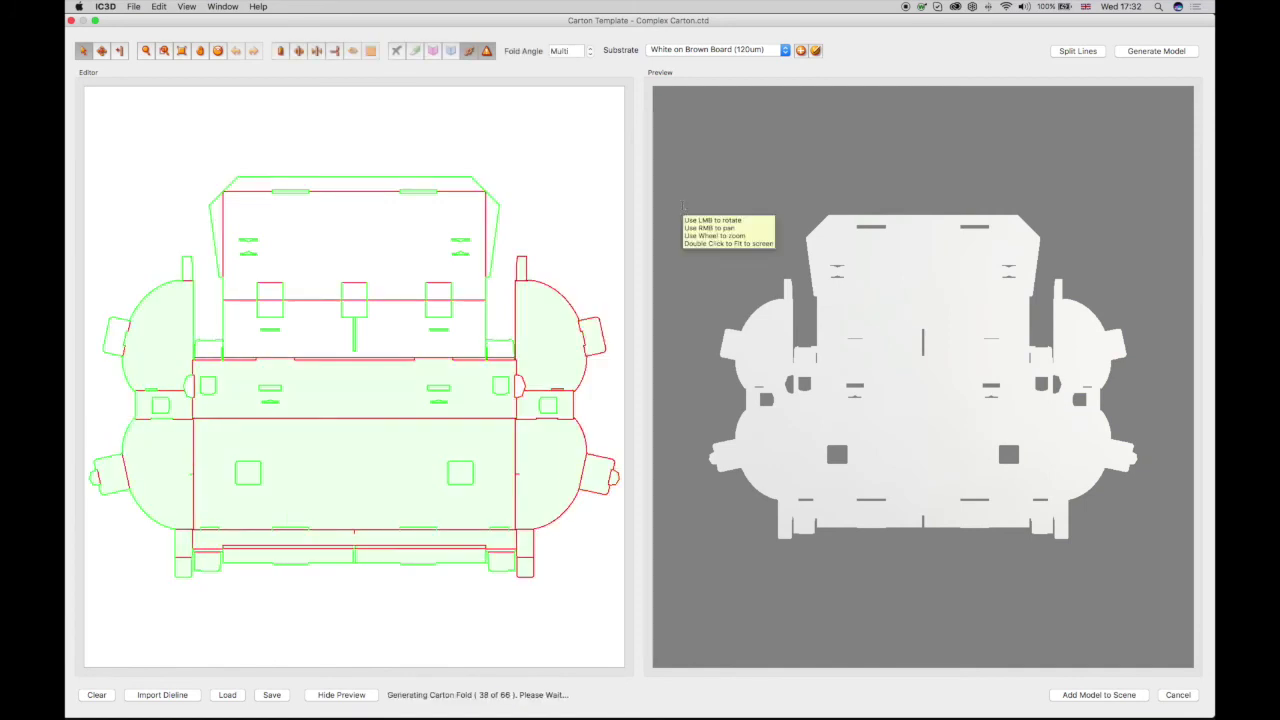
Set the fold angle of all the carton's fold lines to 90 degrees.
{"action": "double_click", "coordinate": [567, 50]}
{"action": "type", "text": "9"}
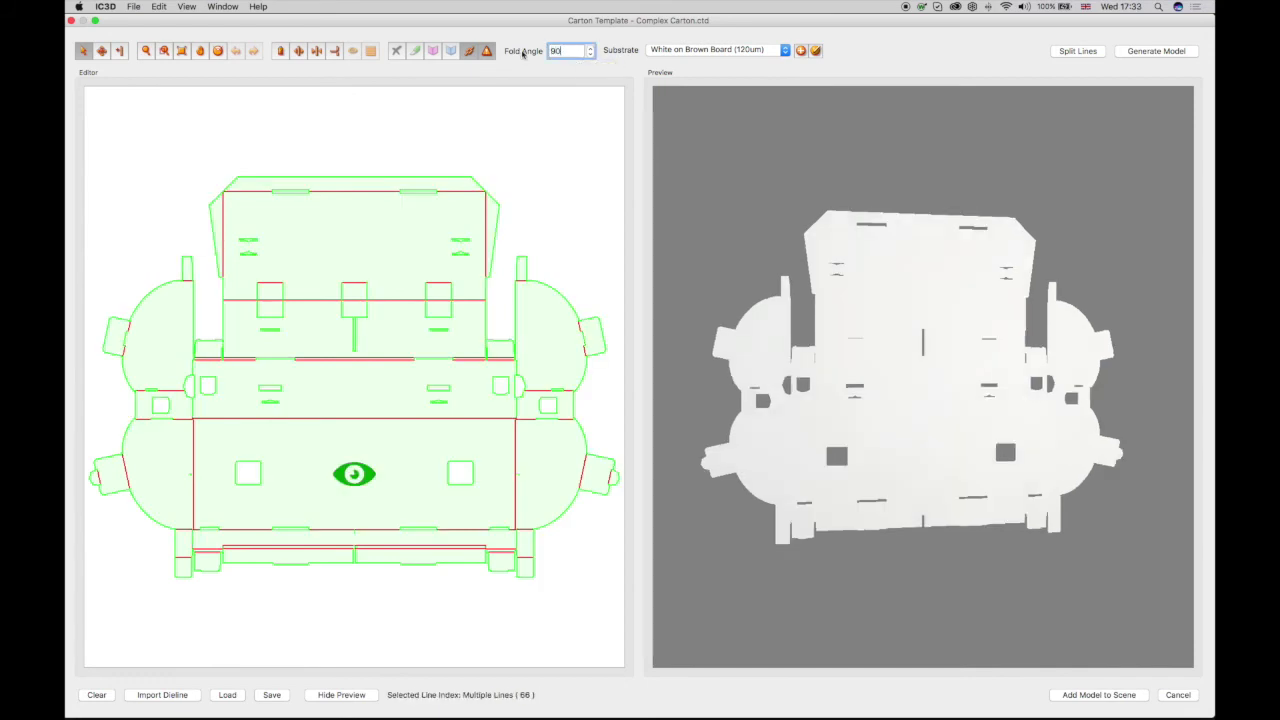
{"action": "type", "text": "0"}
{"action": "key", "text": "Return"}
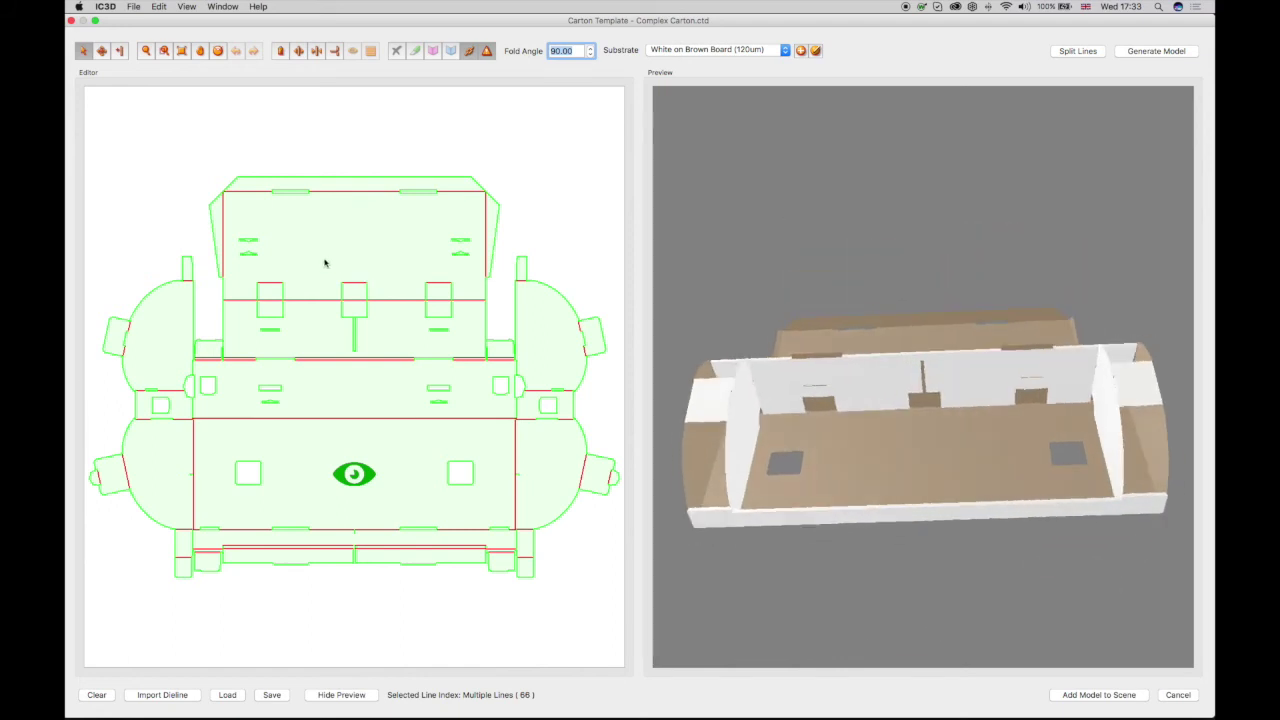
Set the fold angle of the horizontal crease along the large upper panel's lower edge to -90 degrees.
{"action": "left_click", "coordinate": [237, 303]}
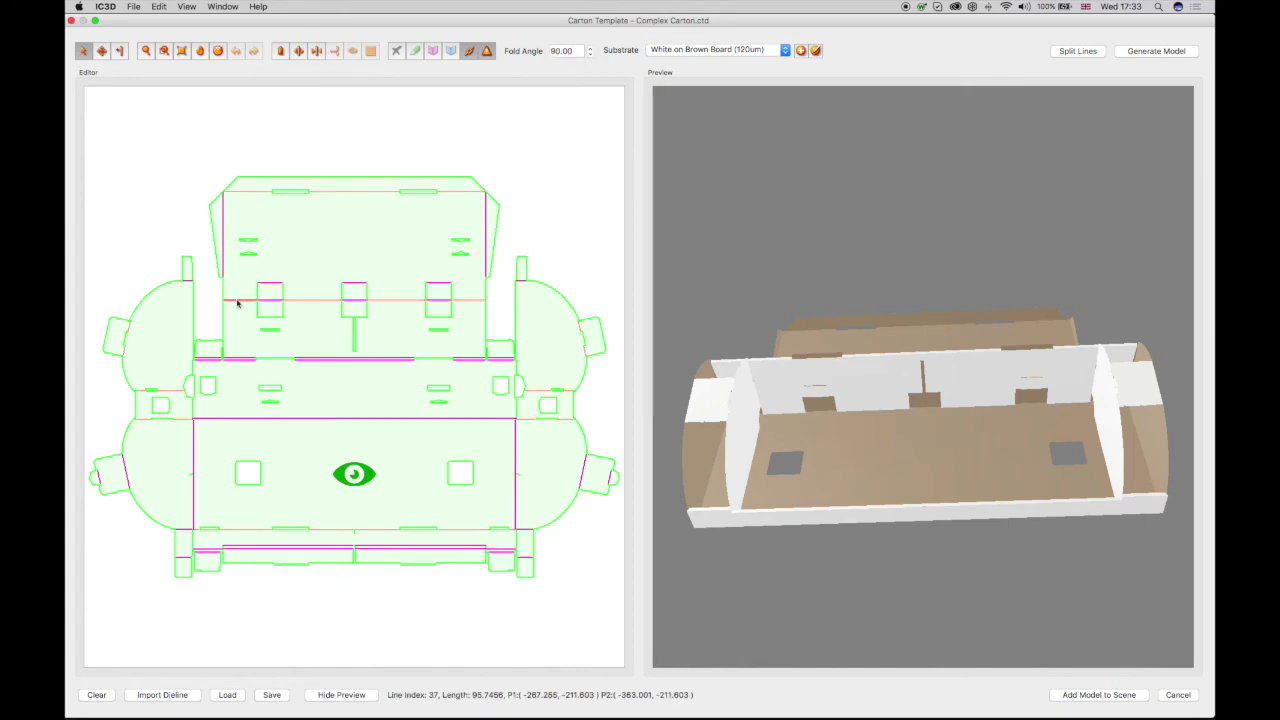
{"action": "left_click", "coordinate": [575, 50]}
{"action": "type", "text": "-90"}
{"action": "key", "text": "Return"}
Set the creases of the large upper panel's two side flaps to a fold angle of -90 degrees.
{"action": "left_click_drag", "start_coordinate": [870, 392], "coordinate": [901, 304]}
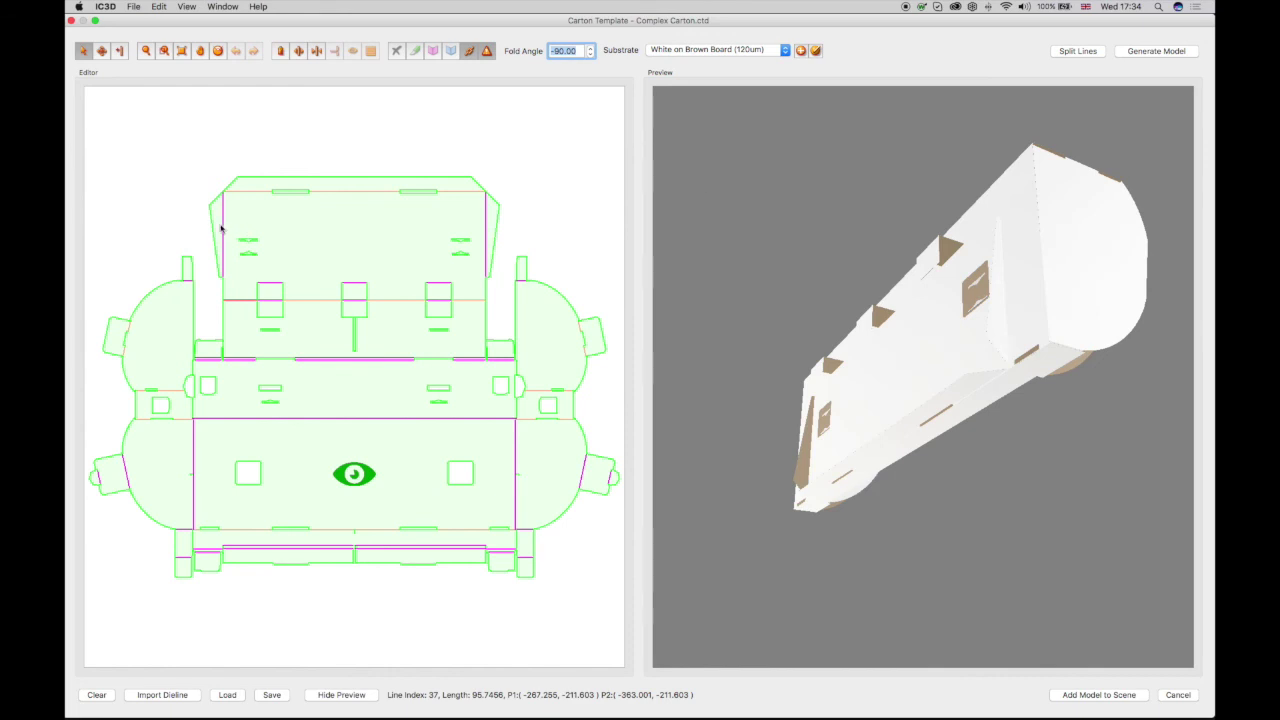
{"action": "type", "text": "90"}
{"action": "key", "text": "Return"}
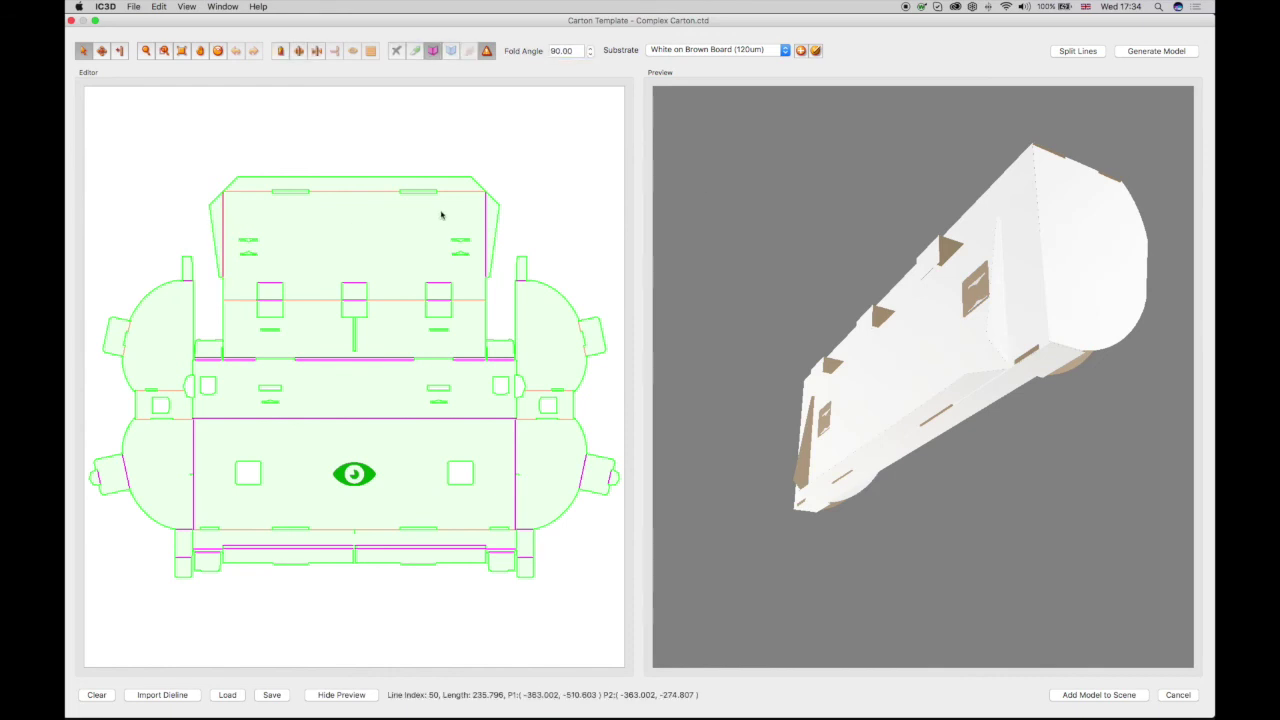
{"action": "left_click", "coordinate": [487, 220], "text": "shift"}
{"action": "left_click_drag", "start_coordinate": [571, 50], "coordinate": [540, 48]}
{"action": "type", "text": "-90"}
{"action": "key", "text": "Return"}
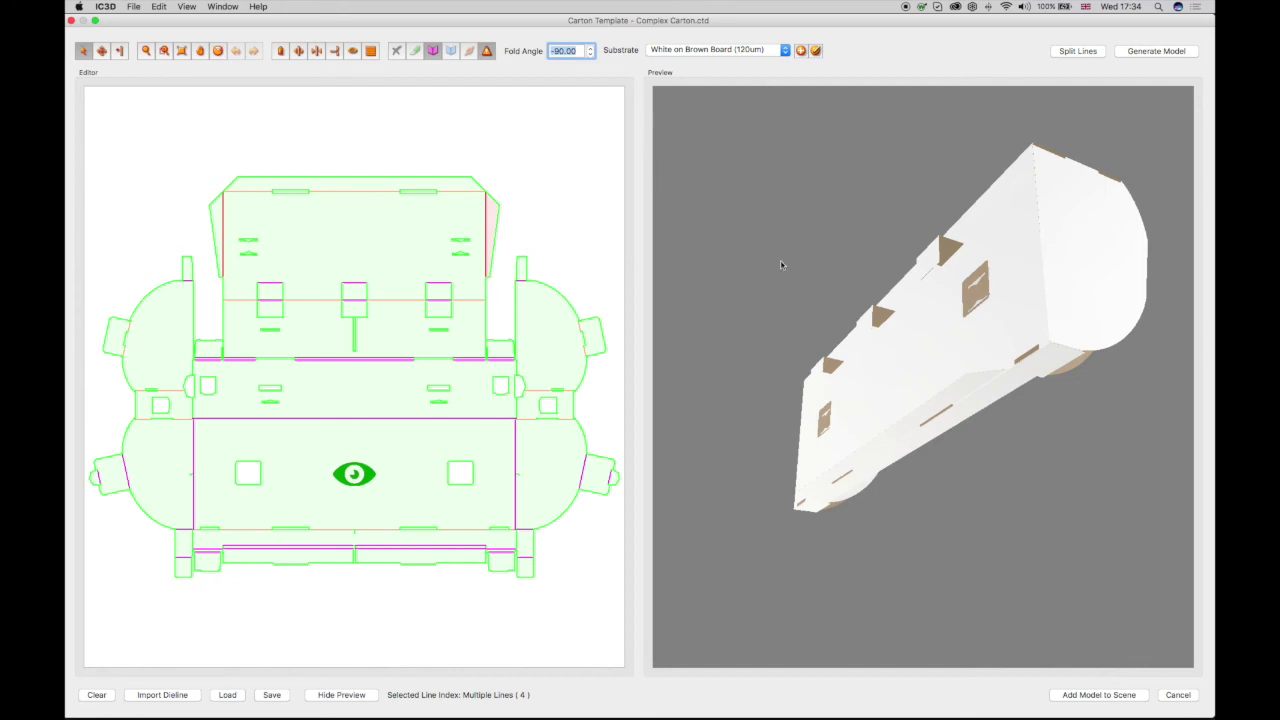
Set the upper creases of the three small square tabs in the large upper panel to a fold angle of -90 degrees.
{"action": "left_click_drag", "start_coordinate": [1025, 305], "coordinate": [945, 306]}
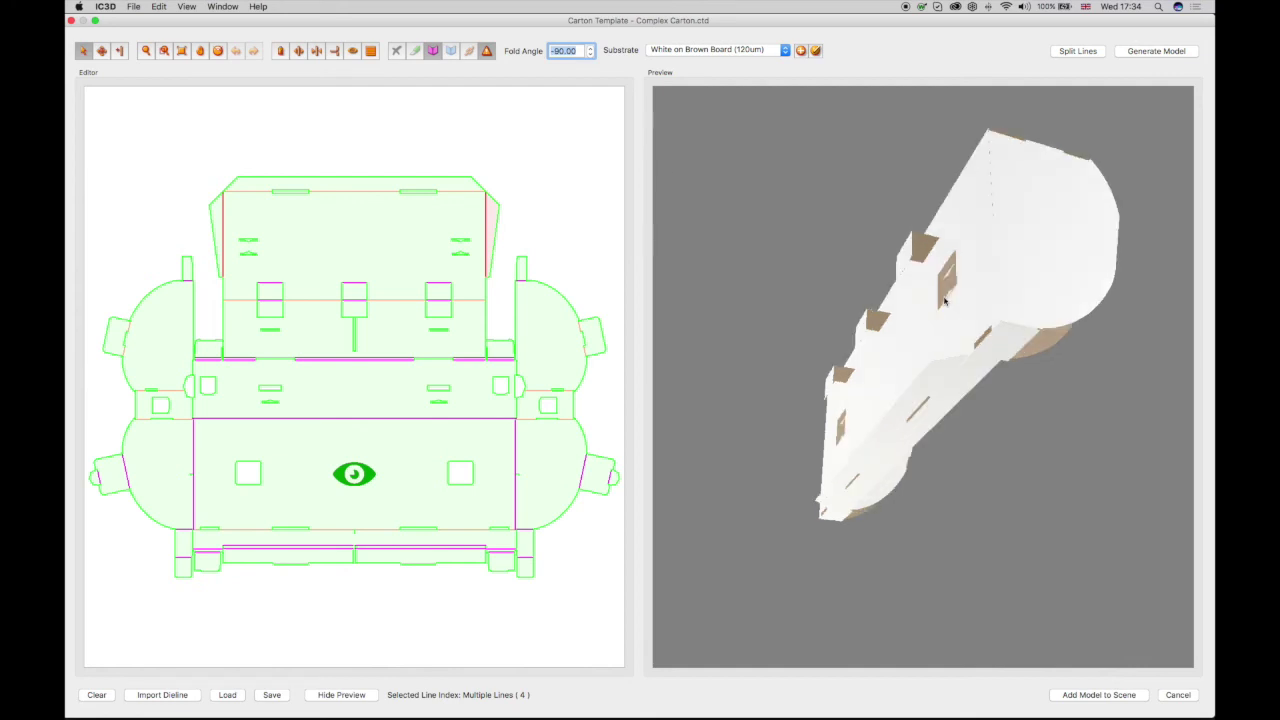
{"action": "left_click", "coordinate": [274, 291]}
{"action": "left_click_drag", "start_coordinate": [274, 291], "coordinate": [276, 291]}
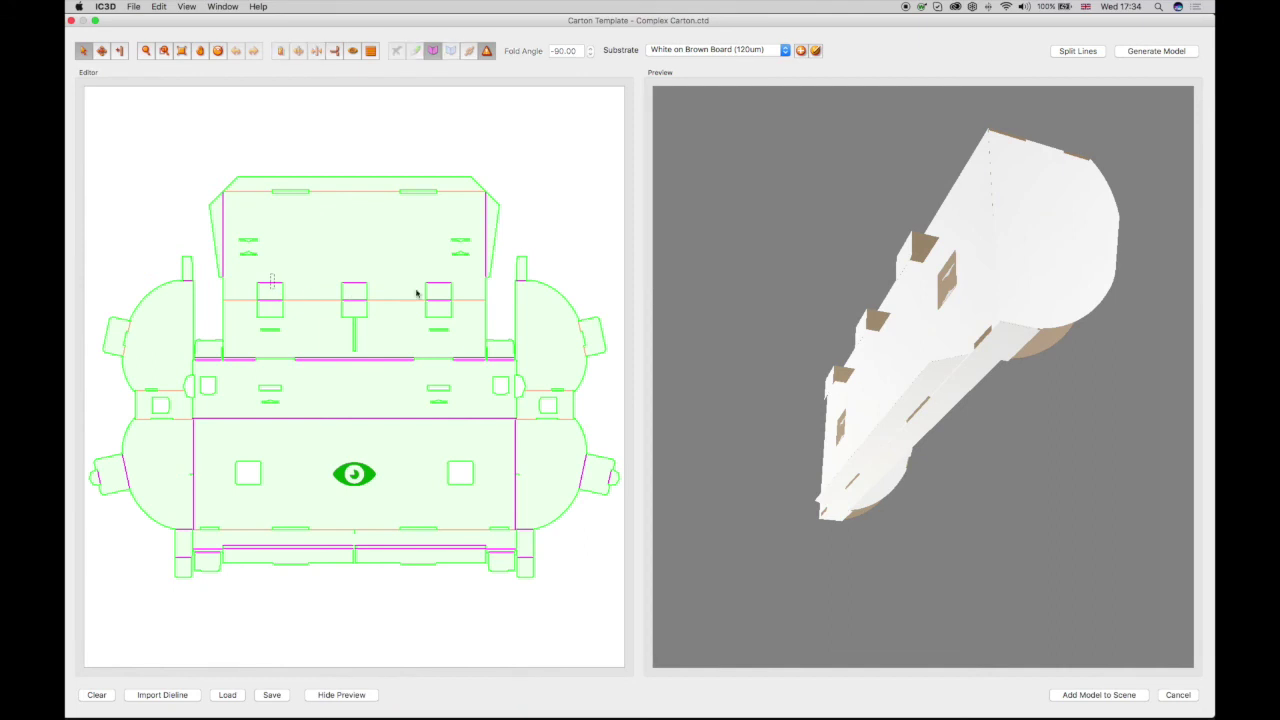
{"action": "left_click", "coordinate": [362, 291], "text": "shift"}
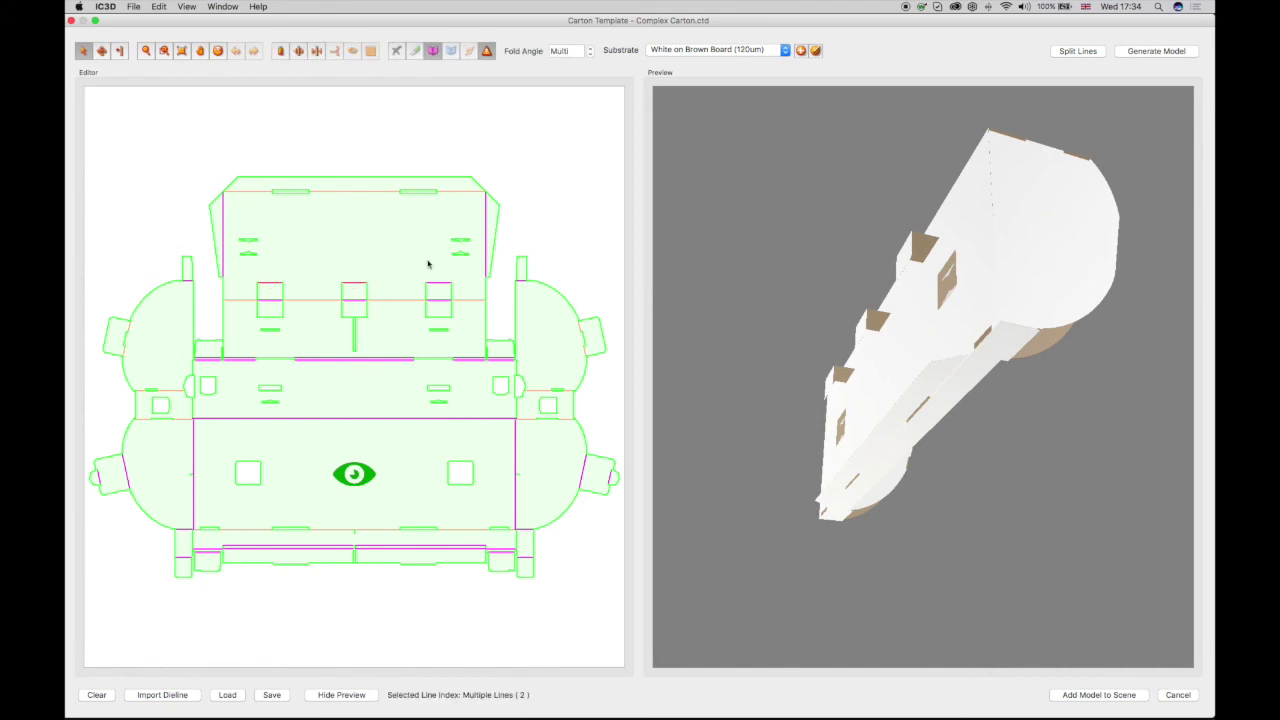
{"action": "left_click_drag", "start_coordinate": [443, 293], "coordinate": [437, 286], "text": "shift"}
{"action": "left_click", "coordinate": [566, 51]}
{"action": "type", "text": "-90"}
{"action": "key", "text": "Return"}
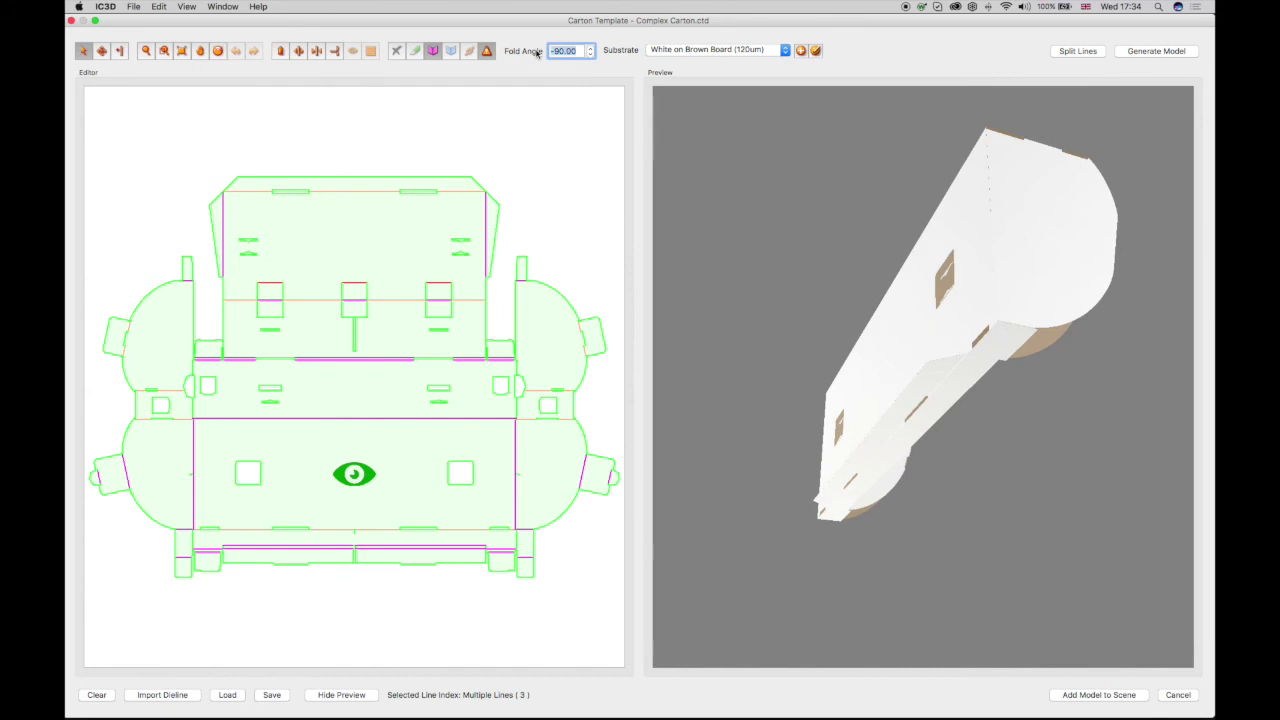
Set the fold angle of the crease along the large upper panel's top edge to 180 degrees.
{"action": "mouse_move", "coordinate": [941, 279]}
{"action": "left_mouse_down"}
{"action": "mouse_move", "coordinate": [949, 303]}
{"action": "mouse_move", "coordinate": [912, 294]}
{"action": "mouse_move", "coordinate": [923, 262]}
{"action": "left_mouse_up"}
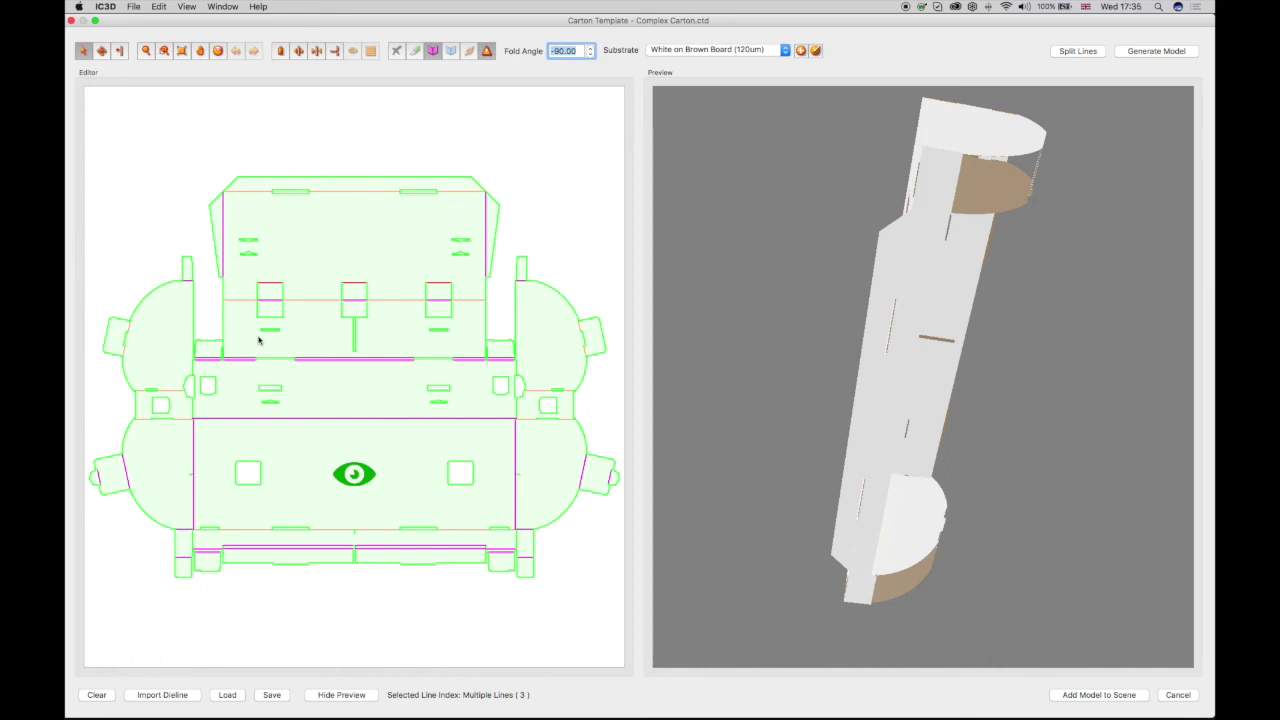
{"action": "left_click", "coordinate": [247, 195]}
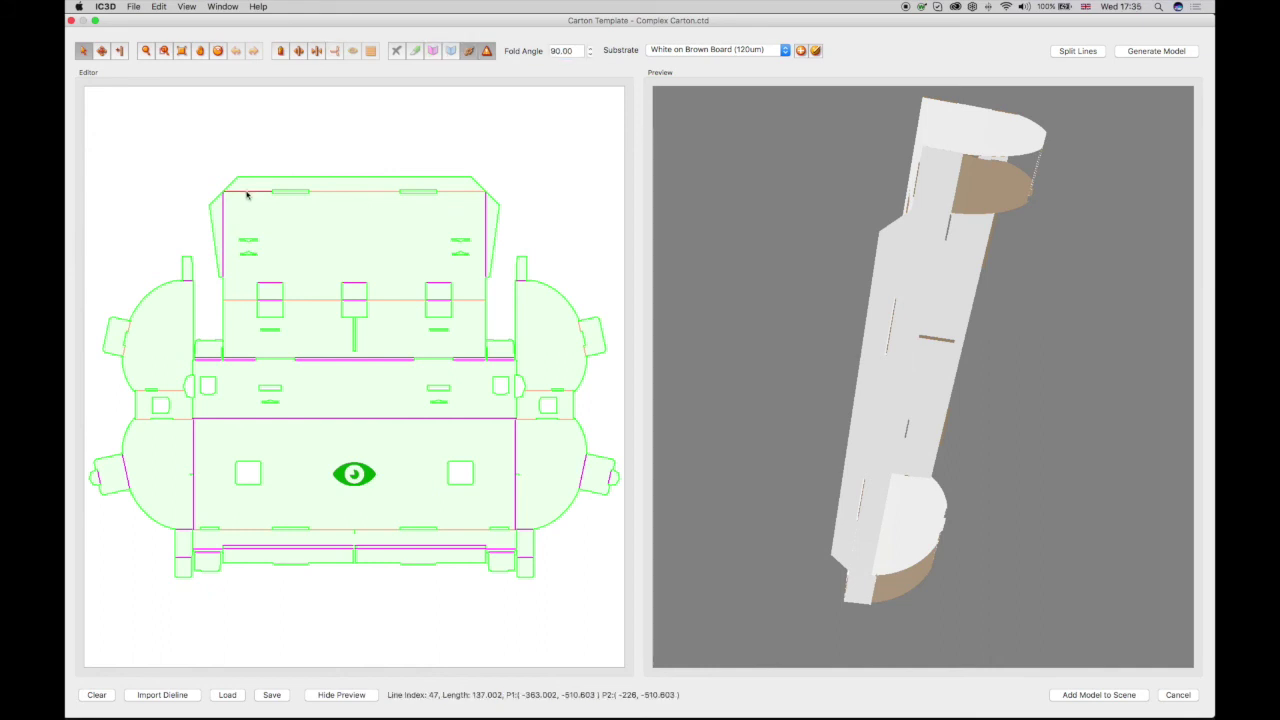
{"action": "left_click_drag", "start_coordinate": [575, 50], "coordinate": [543, 53]}
{"action": "type", "text": "180"}
{"action": "key", "text": "Return"}
Inspect the folded carton from the front and add the model to the scene.
{"action": "left_click_drag", "start_coordinate": [930, 232], "coordinate": [772, 285]}
{"action": "left_click", "coordinate": [1089, 695]}
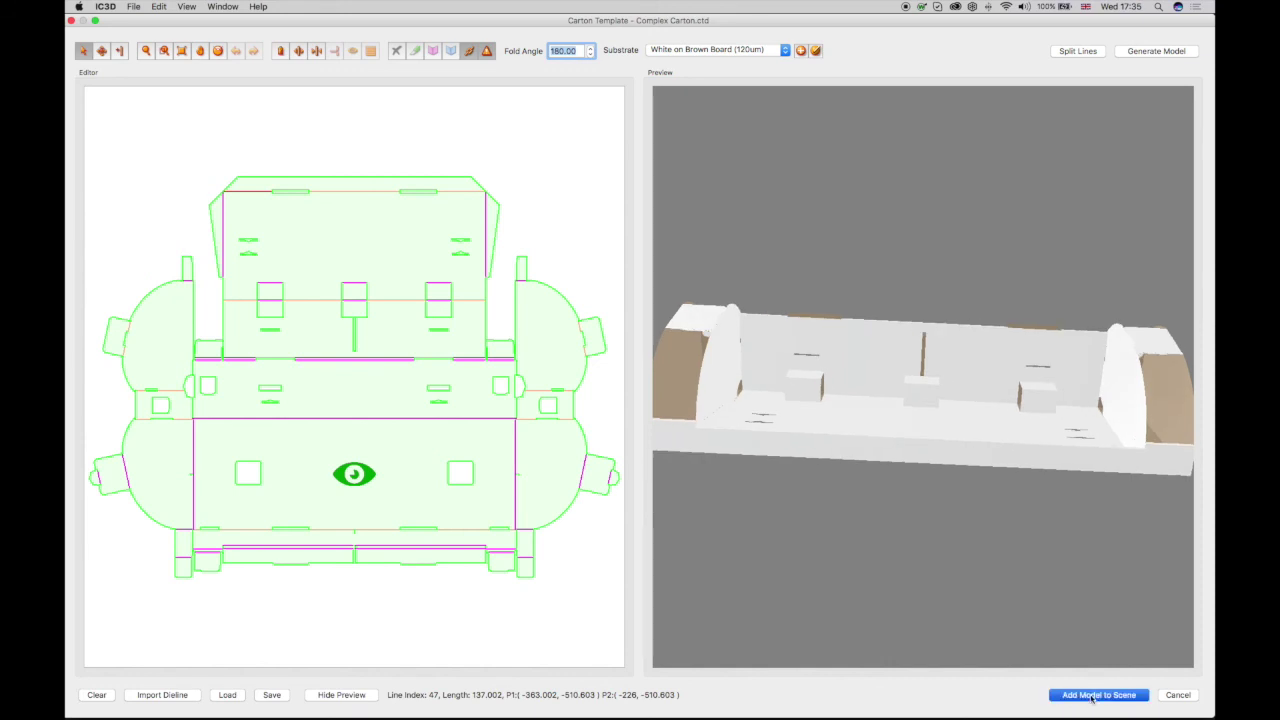
{"action": "left_click", "coordinate": [1091, 696]}
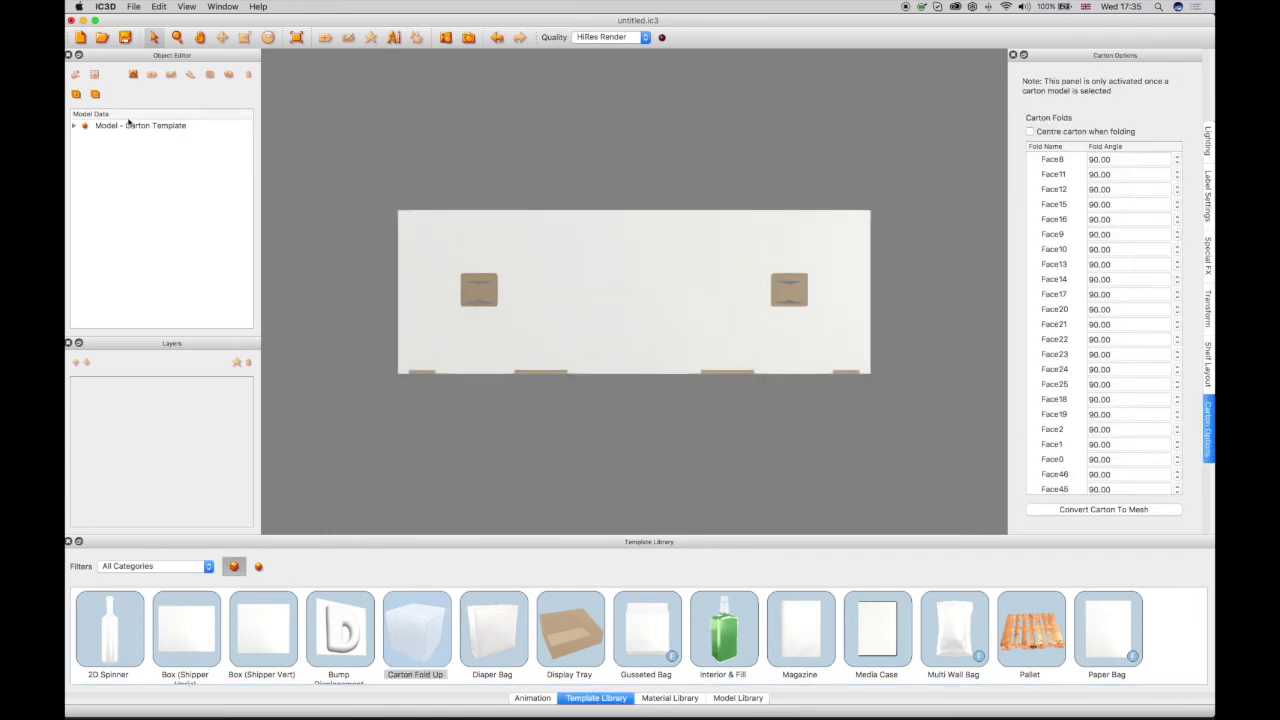
Rotate the carton model in the scene 180 degrees about Z and 270 degrees about X, and deselect it.
{"action": "left_click", "coordinate": [128, 126]}
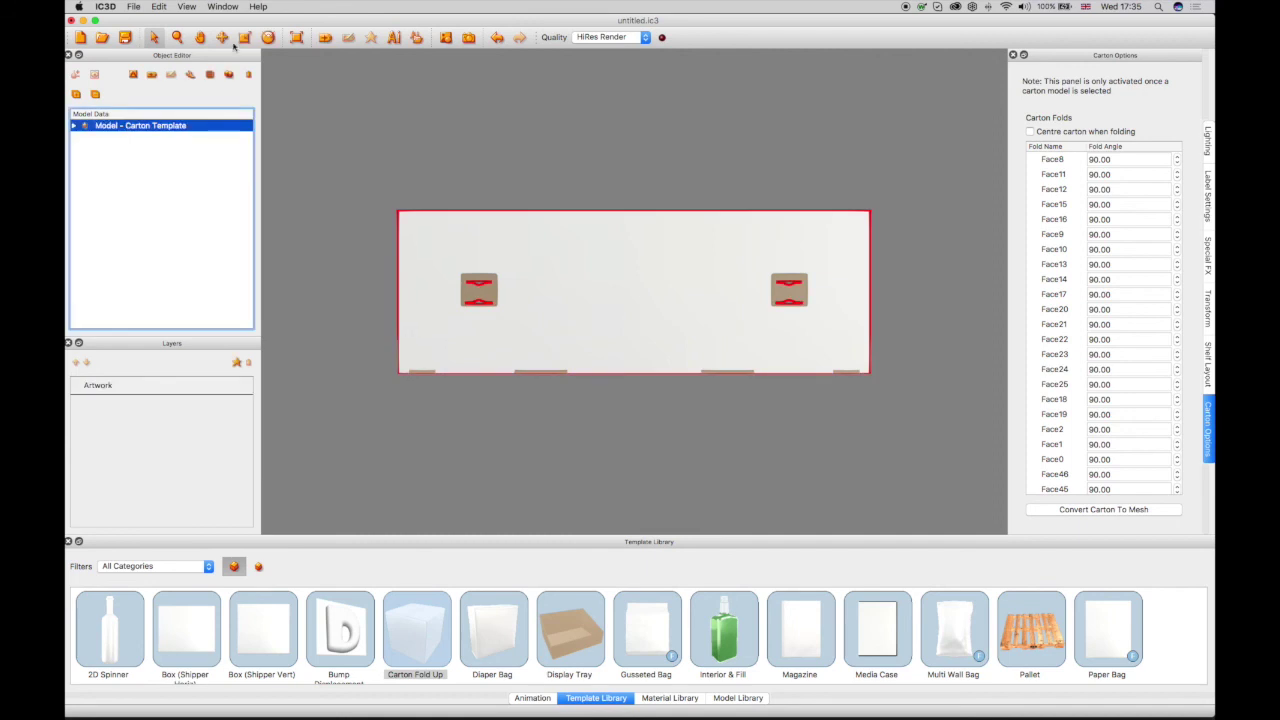
{"action": "left_click", "coordinate": [268, 37]}
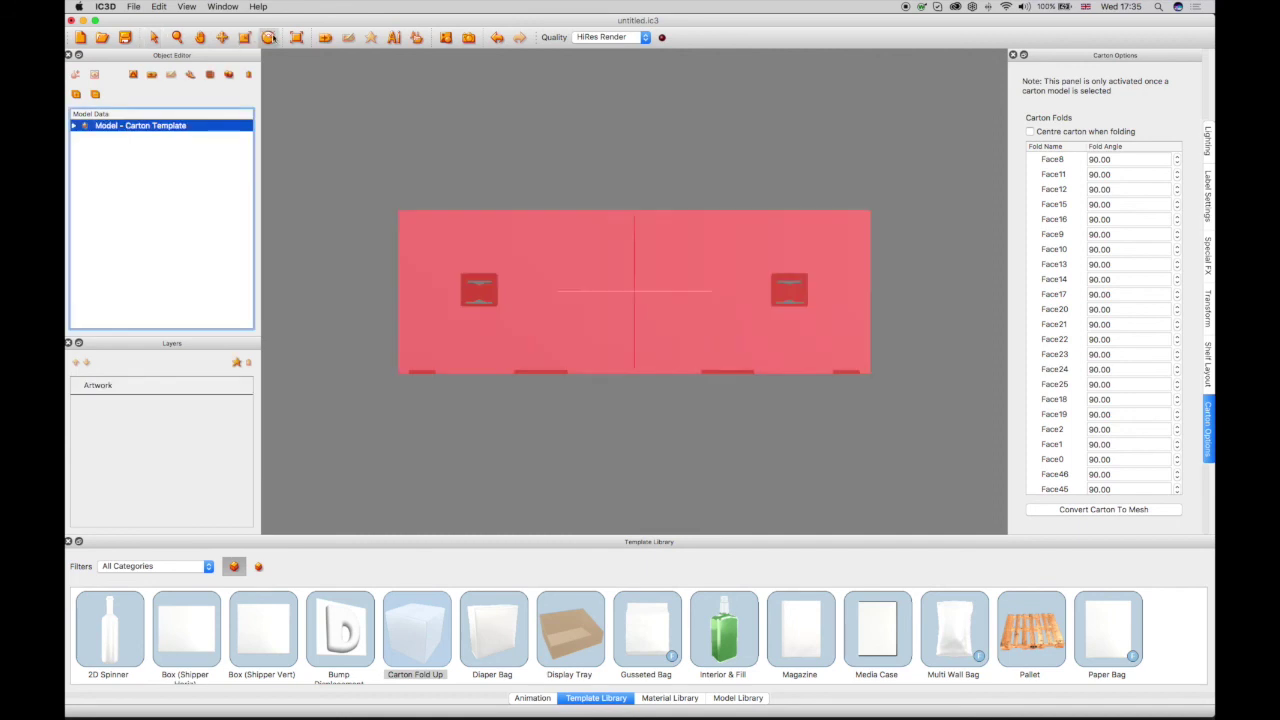
{"action": "left_click", "coordinate": [1208, 311]}
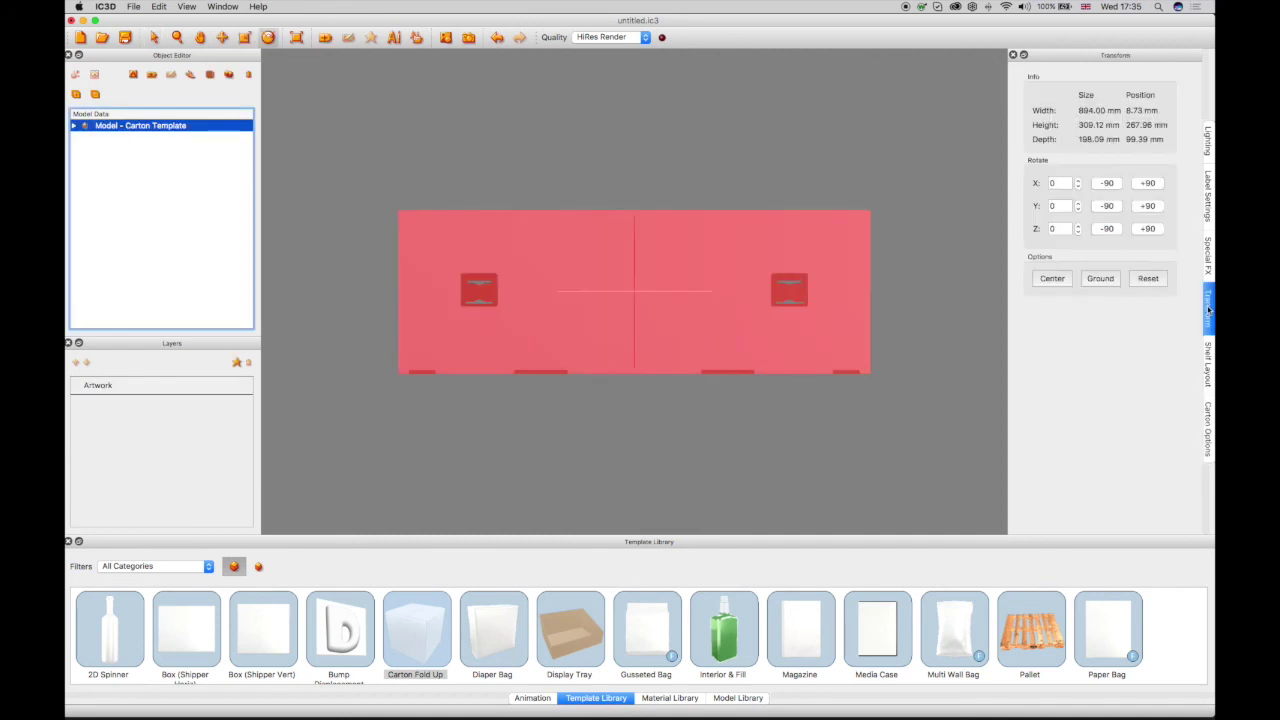
{"action": "left_click", "coordinate": [1149, 229]}
{"action": "left_click", "coordinate": [1149, 229]}
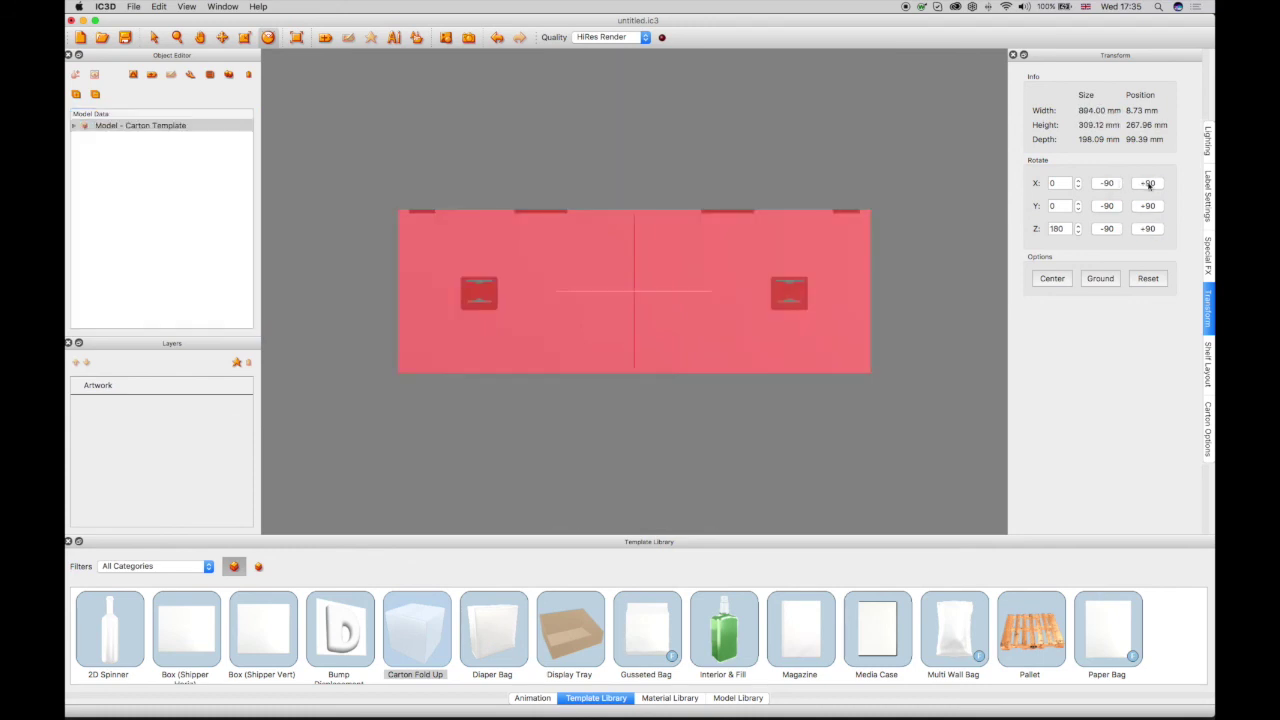
{"action": "left_click", "coordinate": [1149, 183]}
{"action": "left_click", "coordinate": [1149, 183]}
{"action": "left_click", "coordinate": [1149, 183]}
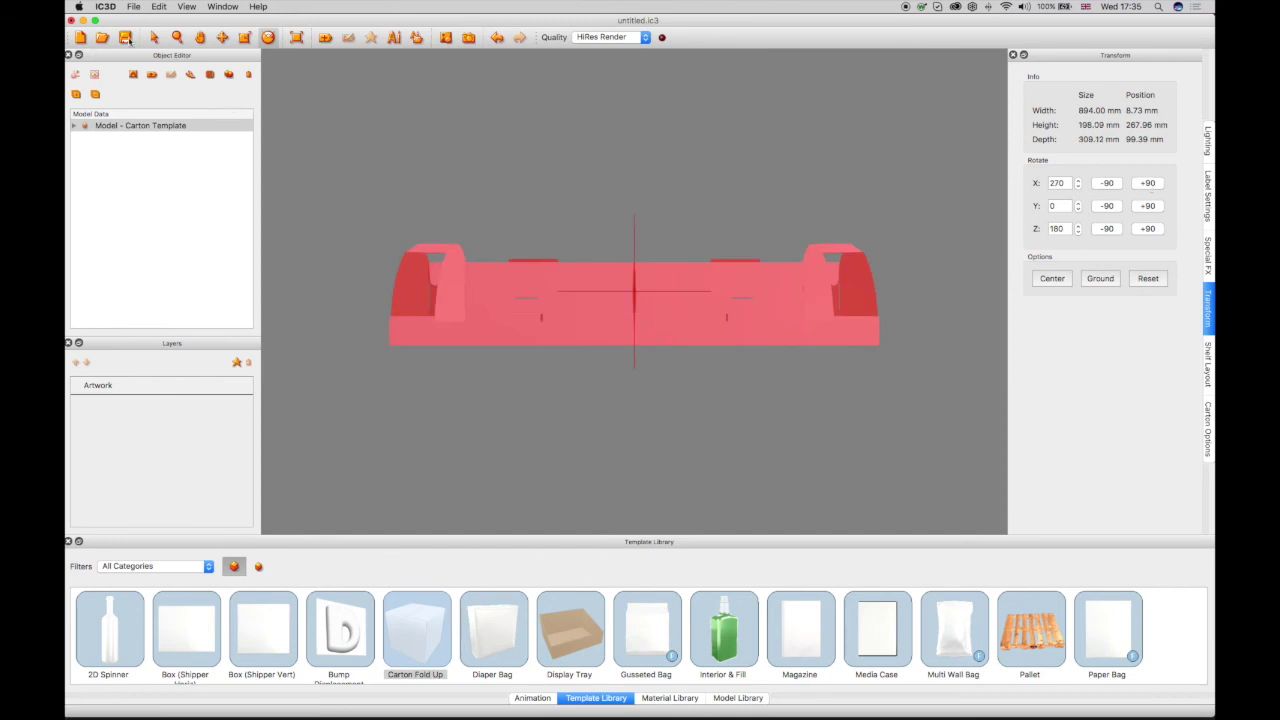
{"action": "left_click", "coordinate": [154, 37]}
{"action": "left_click", "coordinate": [536, 203]}
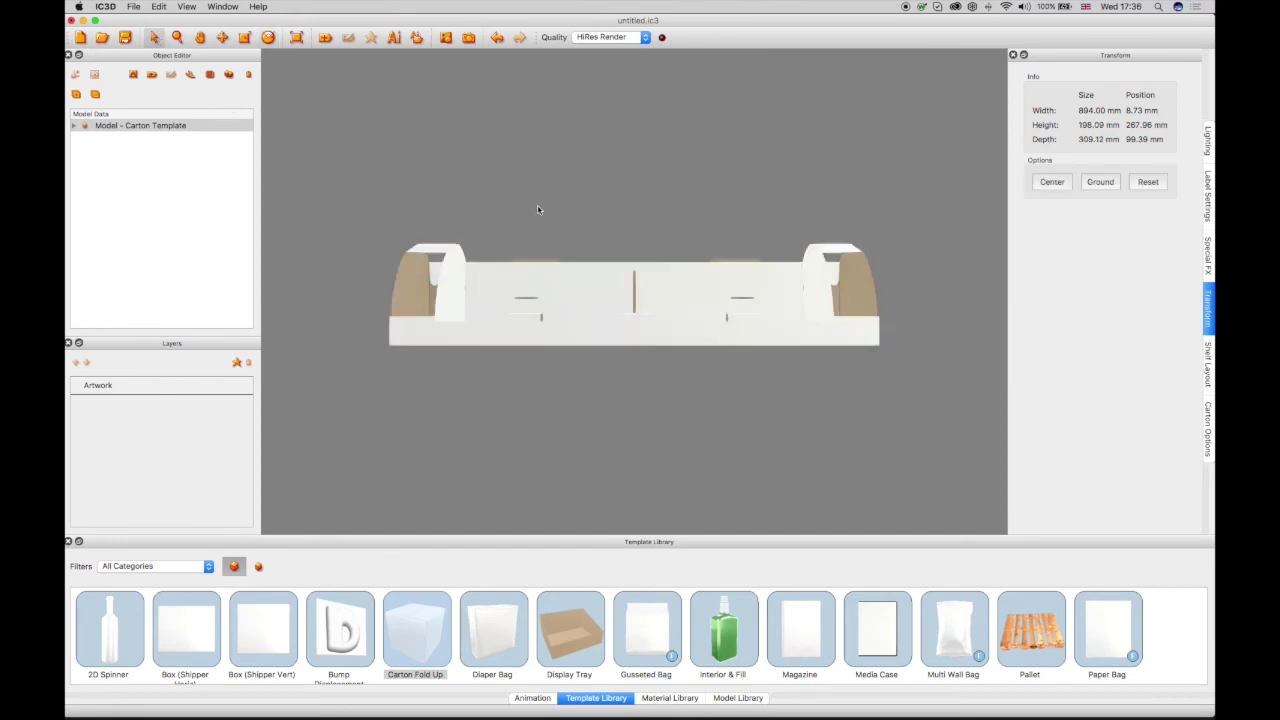
Set the fold angle of Face36, the top face of the rightmost small block inside the tray, to 99 degrees.
{"action": "left_click_drag", "start_coordinate": [536, 210], "coordinate": [561, 221]}
{"action": "left_click", "coordinate": [1208, 445]}
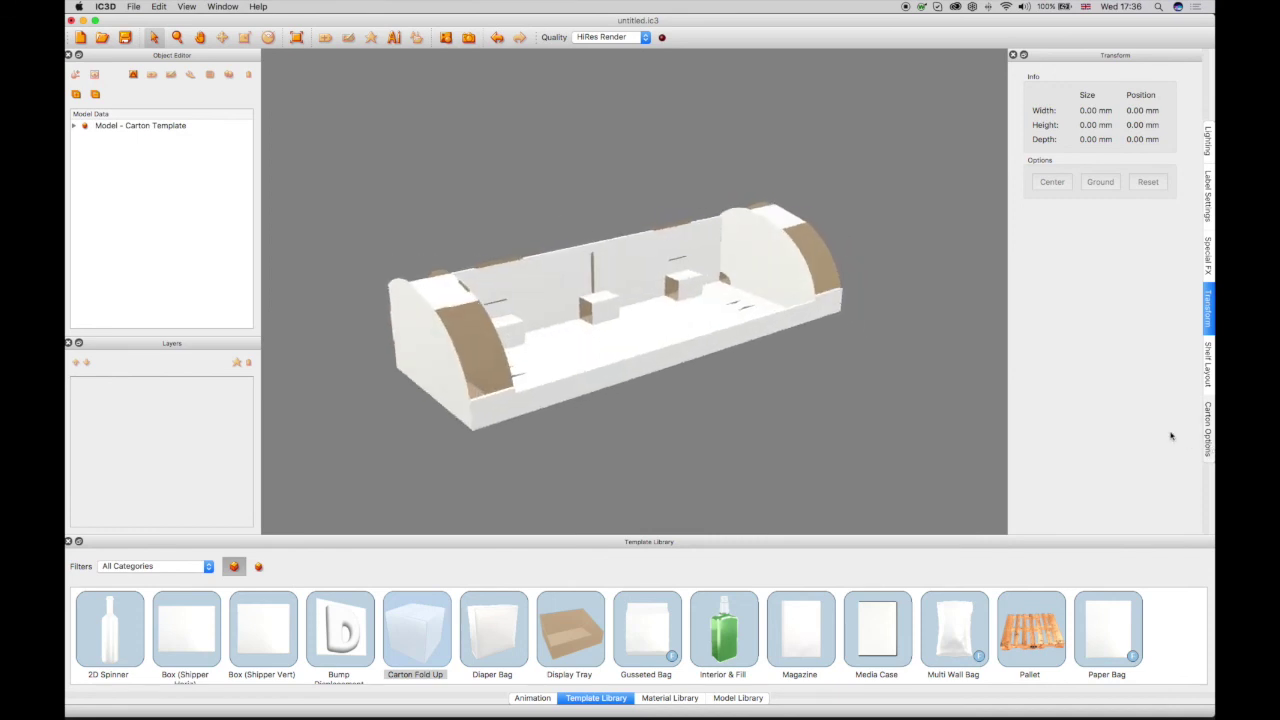
{"action": "left_click", "coordinate": [687, 273]}
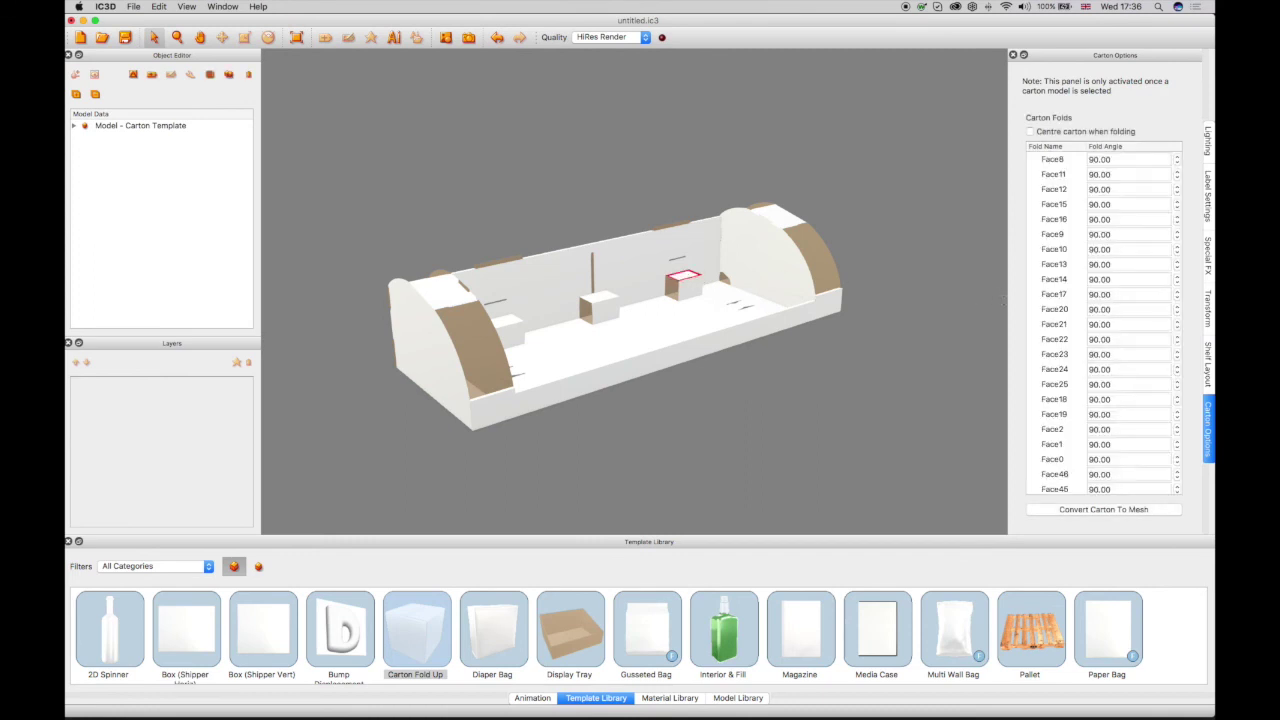
{"action": "scroll", "coordinate": [1058, 306], "scroll_direction": "down", "scroll_amount": 3}
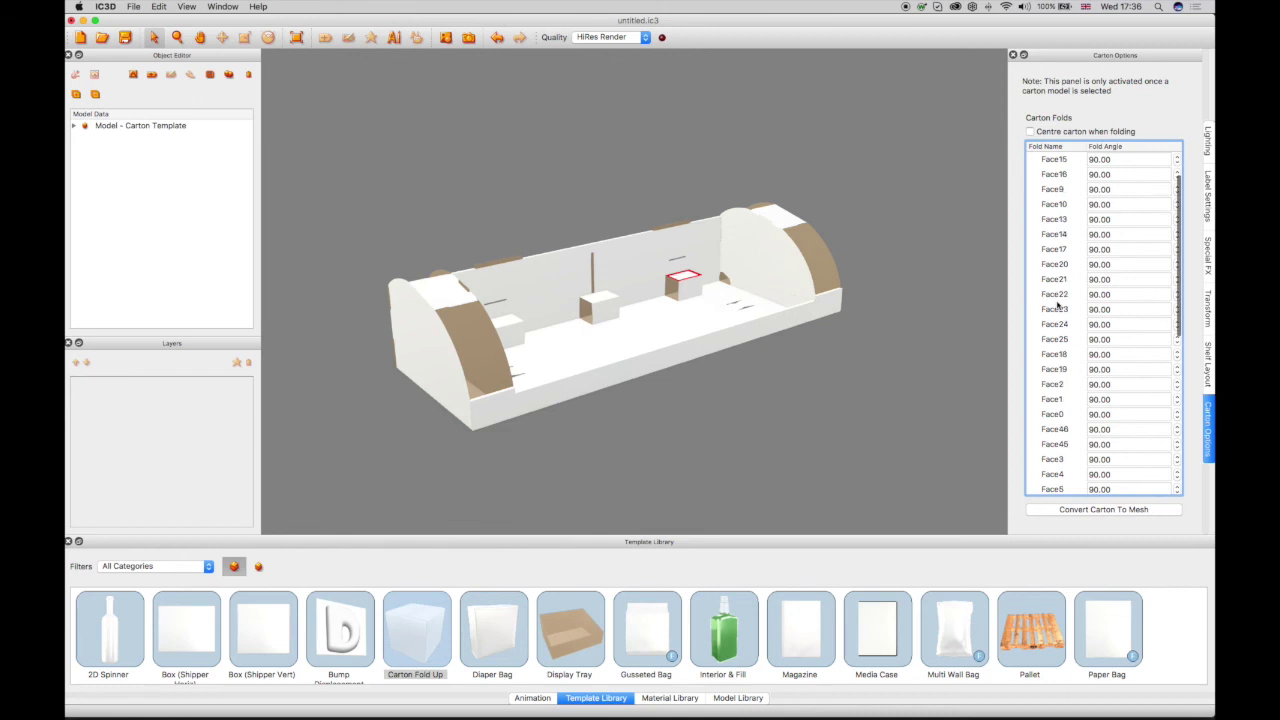
{"action": "scroll", "coordinate": [1058, 306], "scroll_direction": "down", "scroll_amount": 6}
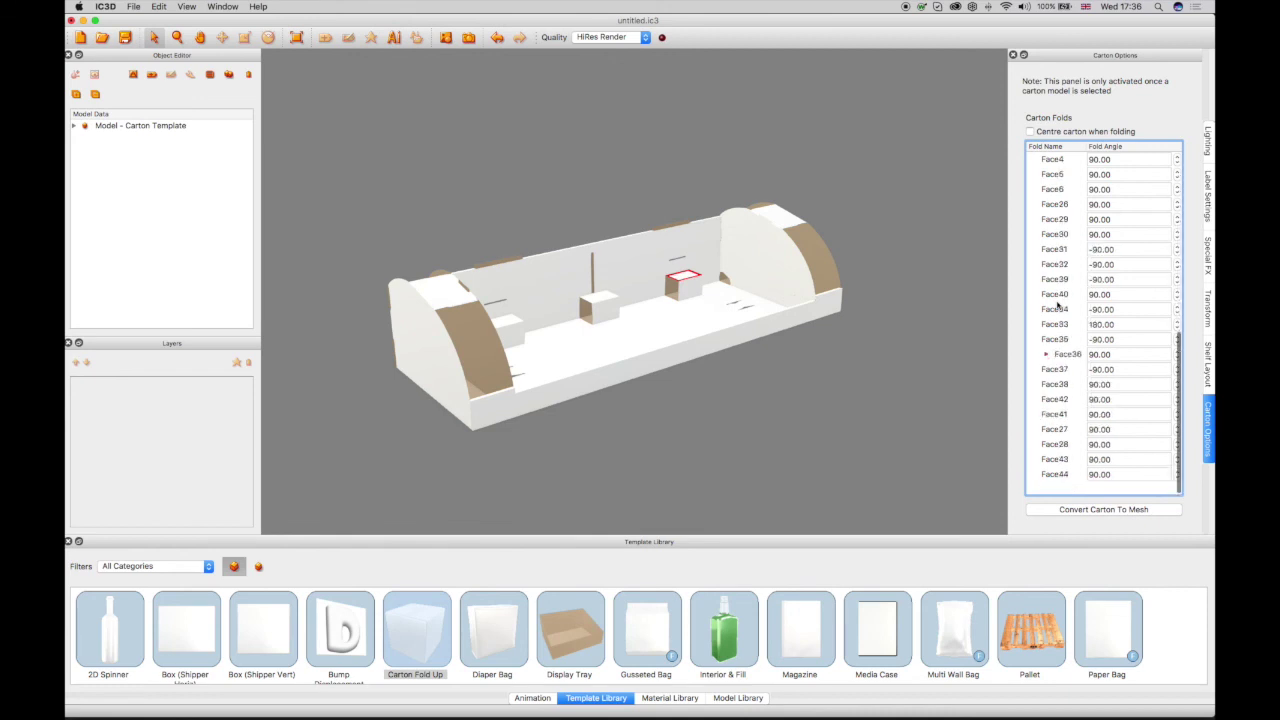
{"action": "left_click", "coordinate": [1177, 351]}
{"action": "left_click", "coordinate": [1177, 351]}
{"action": "left_click", "coordinate": [1177, 352]}
{"action": "left_click", "coordinate": [1177, 352]}
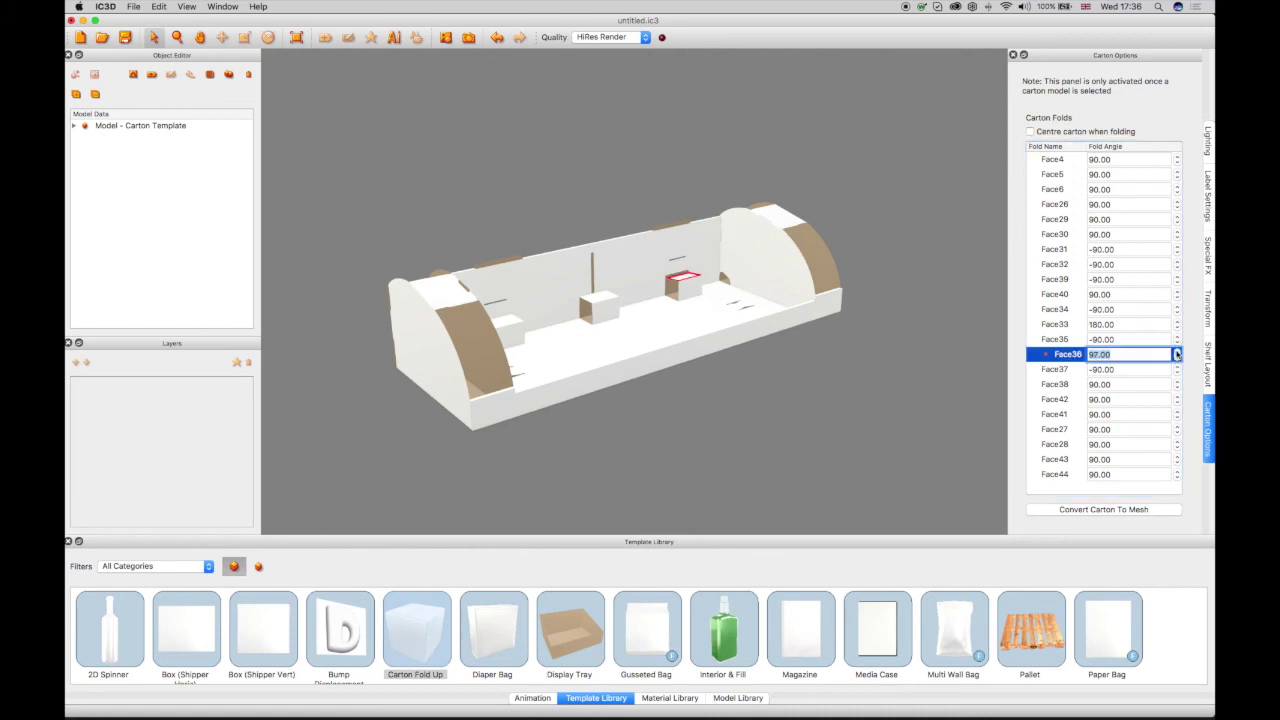
{"action": "left_click", "coordinate": [1178, 358]}
{"action": "left_click", "coordinate": [1178, 358]}
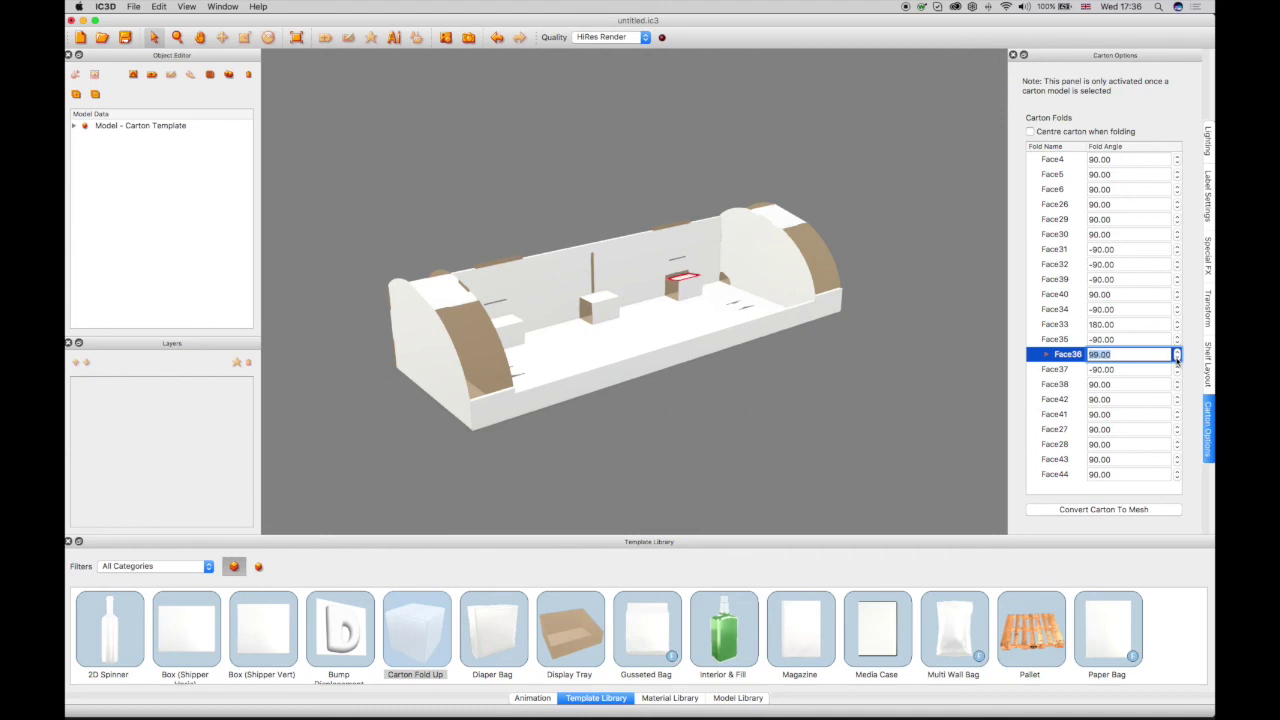